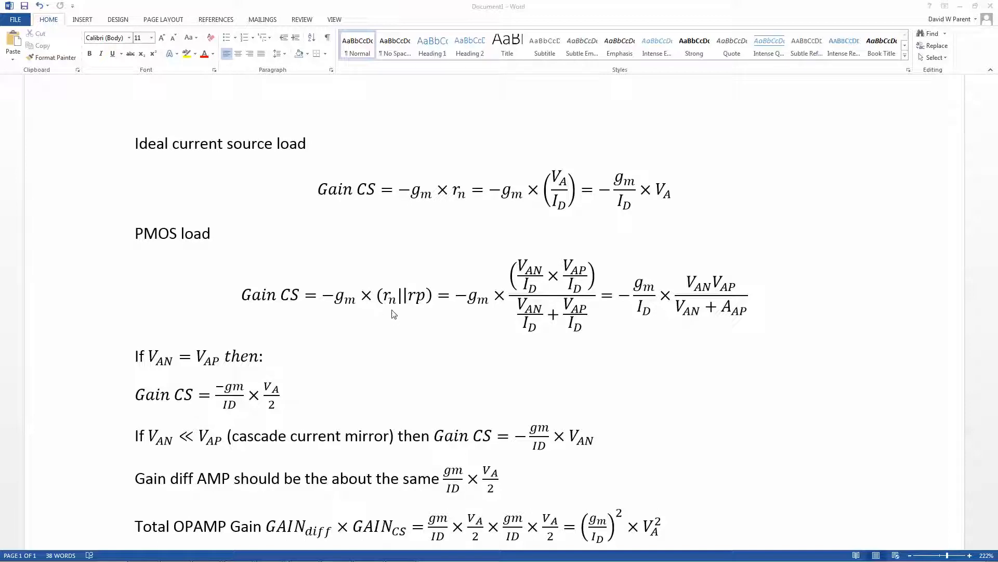
# - Rewrite the rp term in the PMOS load gain equation with a subscript p, so the parallel resistance reads (r_n||r_p)
pyautogui.doubleClick(422, 297)
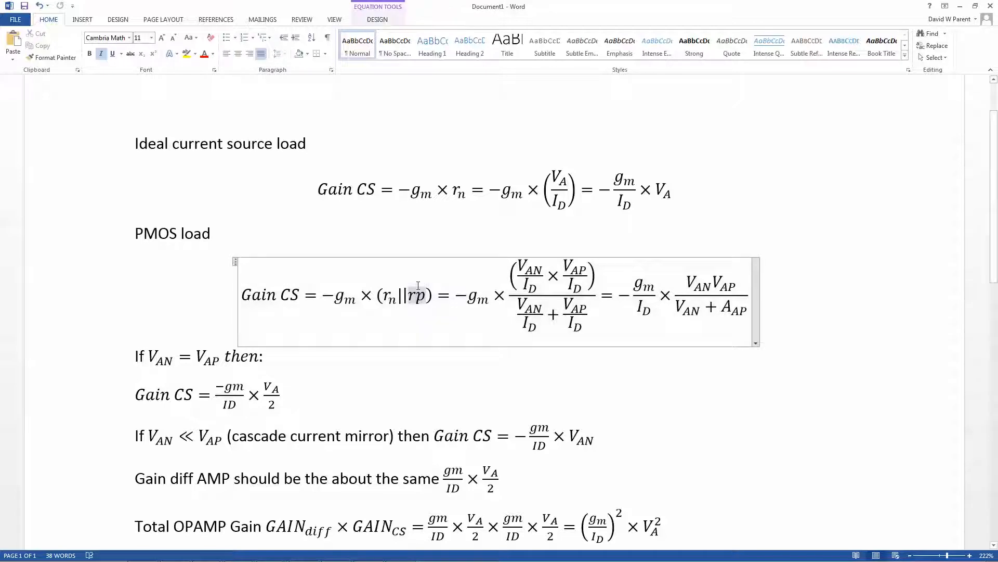
pyautogui.write('r_p')
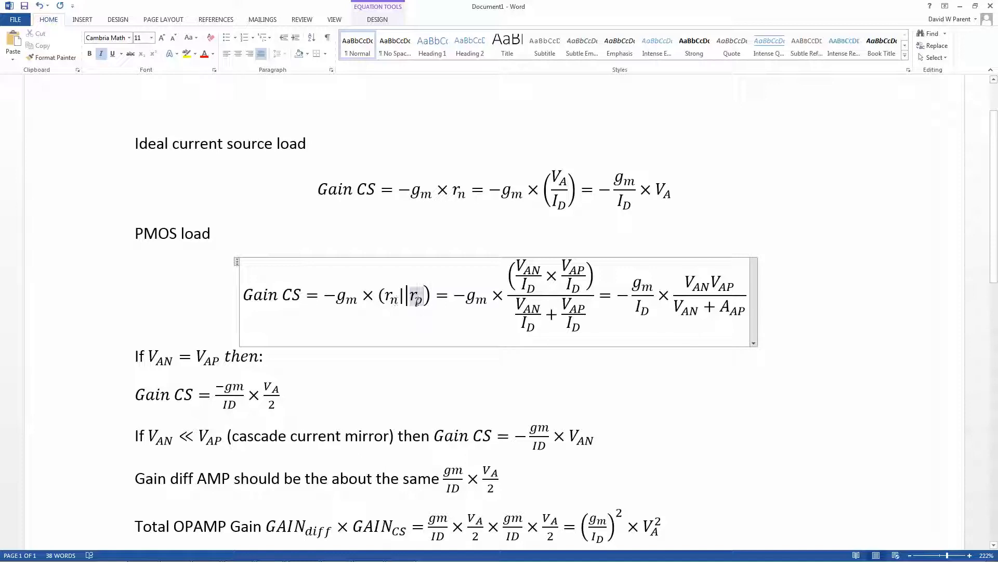
pyautogui.click(440, 329)
pyautogui.click(406, 301)
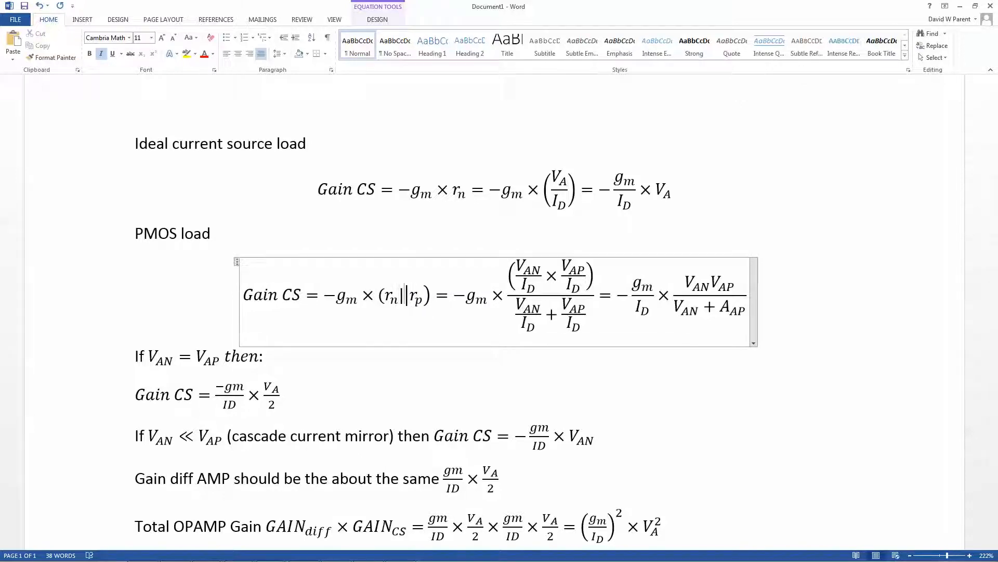
pyautogui.write('|')
pyautogui.press('Delete')
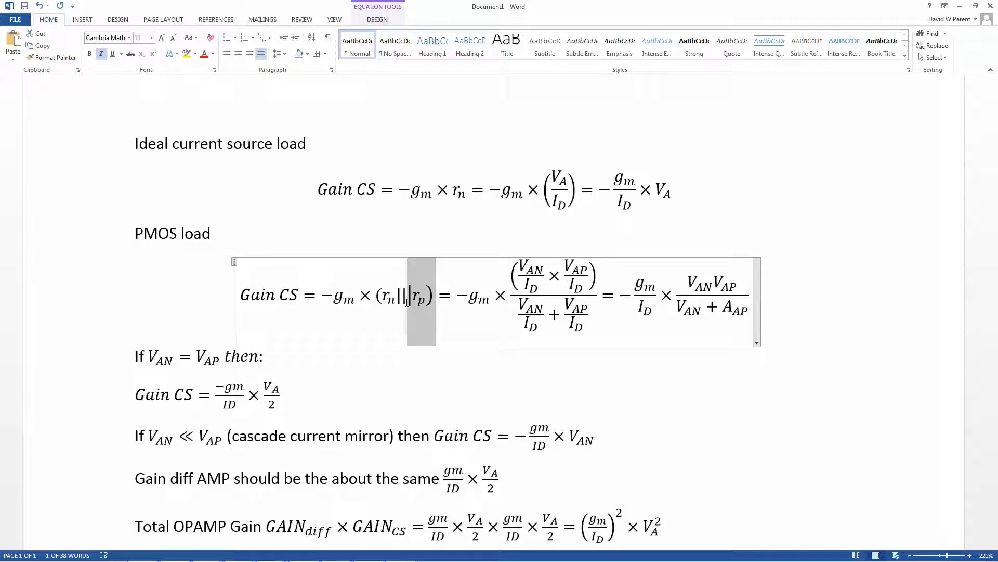
pyautogui.click(407, 302)
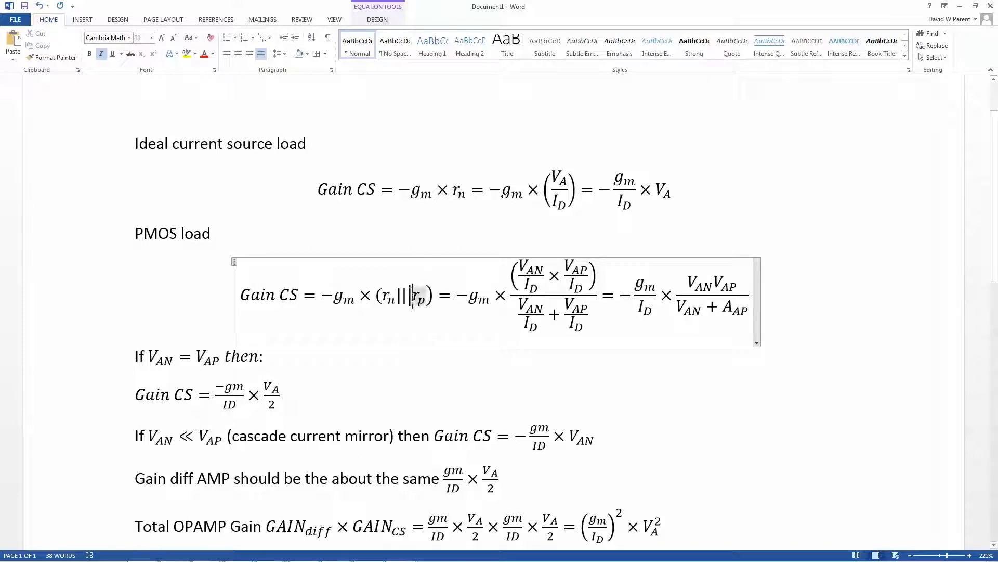
pyautogui.press('Delete')
pyautogui.press('Delete')
pyautogui.press('Delete')
pyautogui.write('r_p')
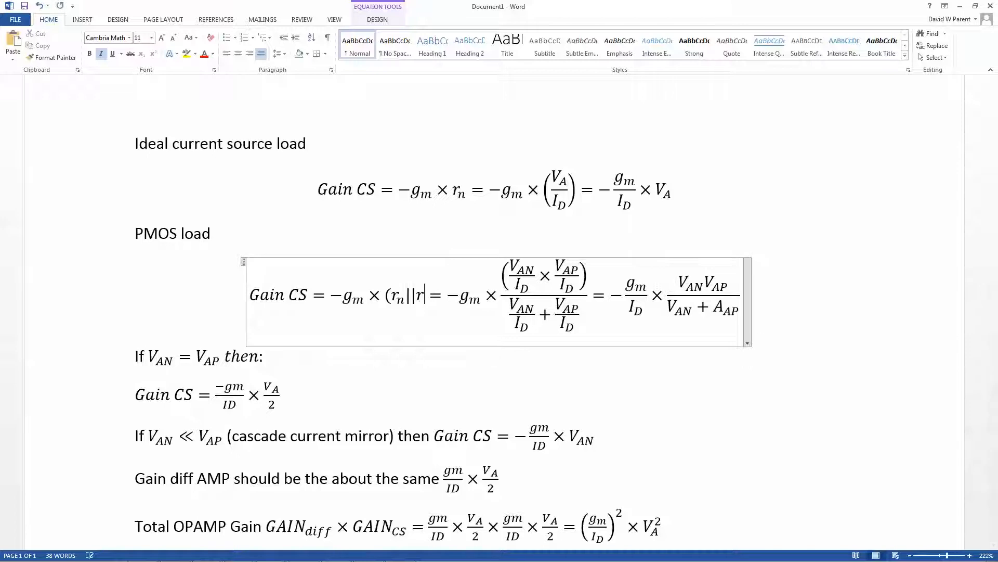
pyautogui.write(')')
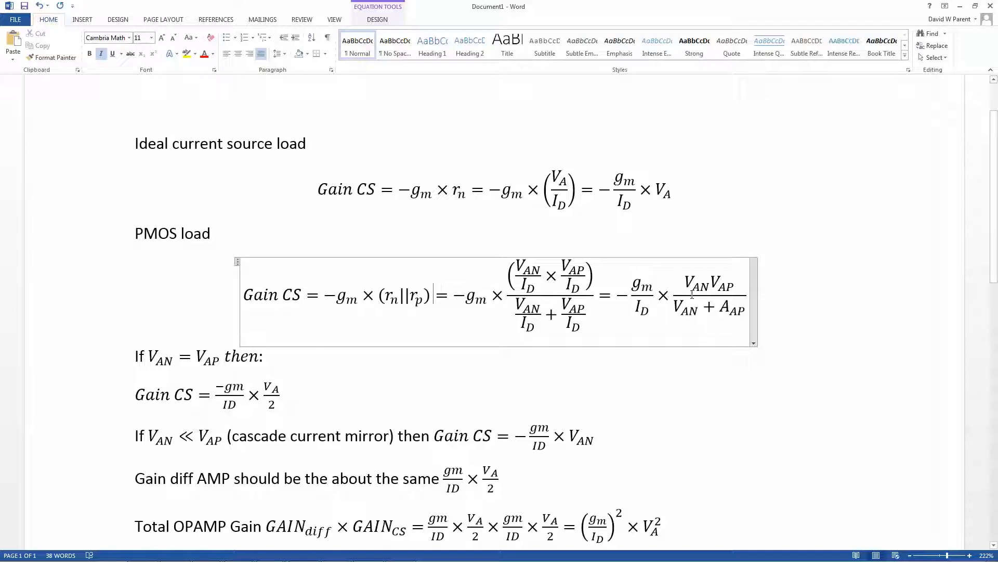
pyautogui.click(351, 361)
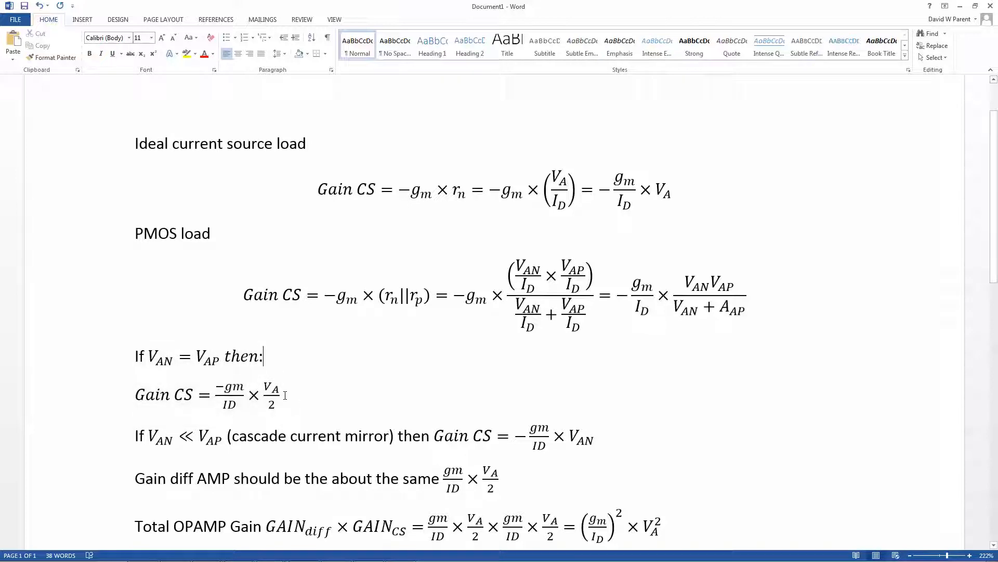
# - Insert the factor 1/4 × before the squared gm/ID term in the Total OPAMP Gain equation
pyautogui.click(334, 387)
pyautogui.scroll(-1, 186, 406)
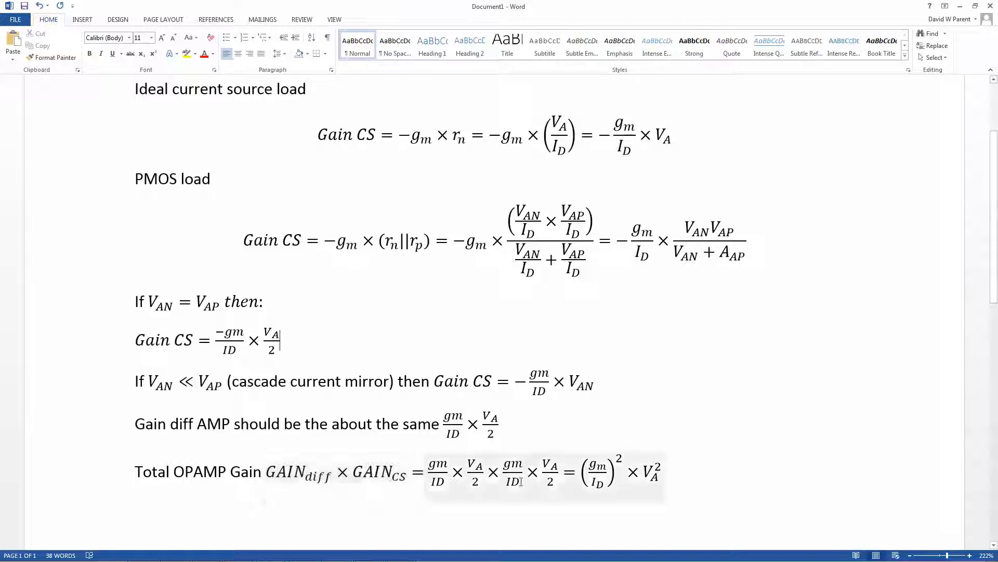
pyautogui.moveTo(438, 470); pyautogui.dragTo(560, 471)
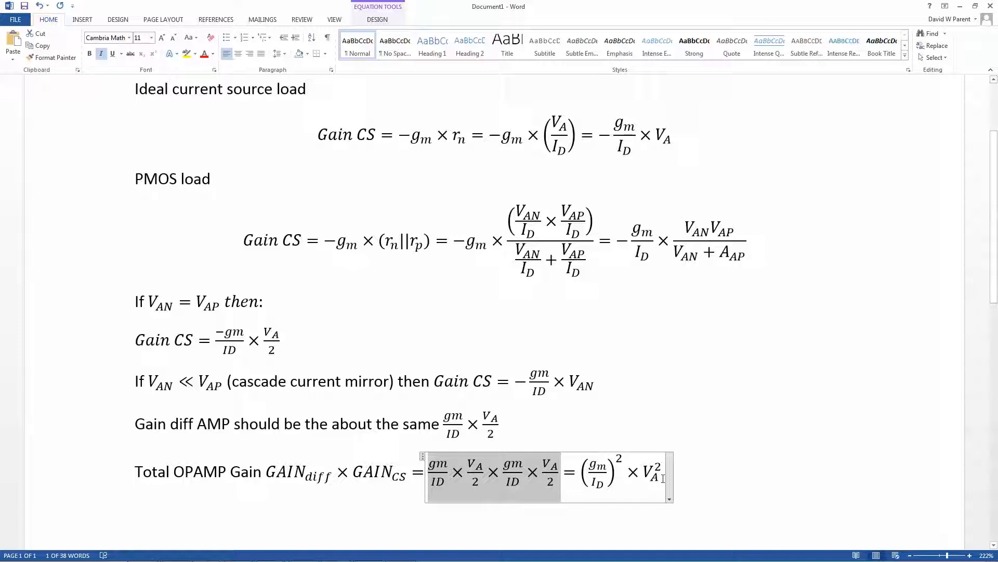
pyautogui.click(661, 477)
pyautogui.click(581, 474)
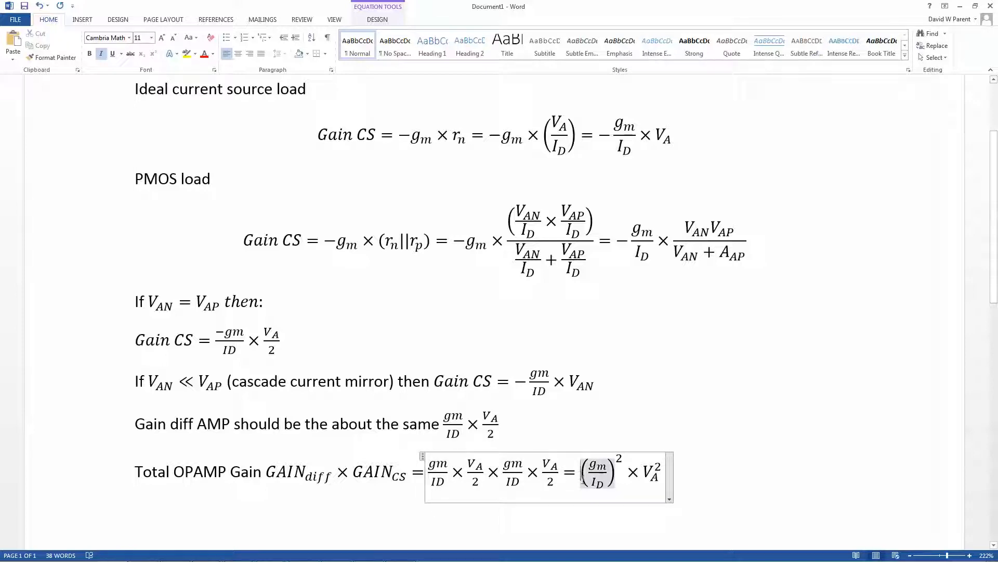
pyautogui.write('1/4 ')
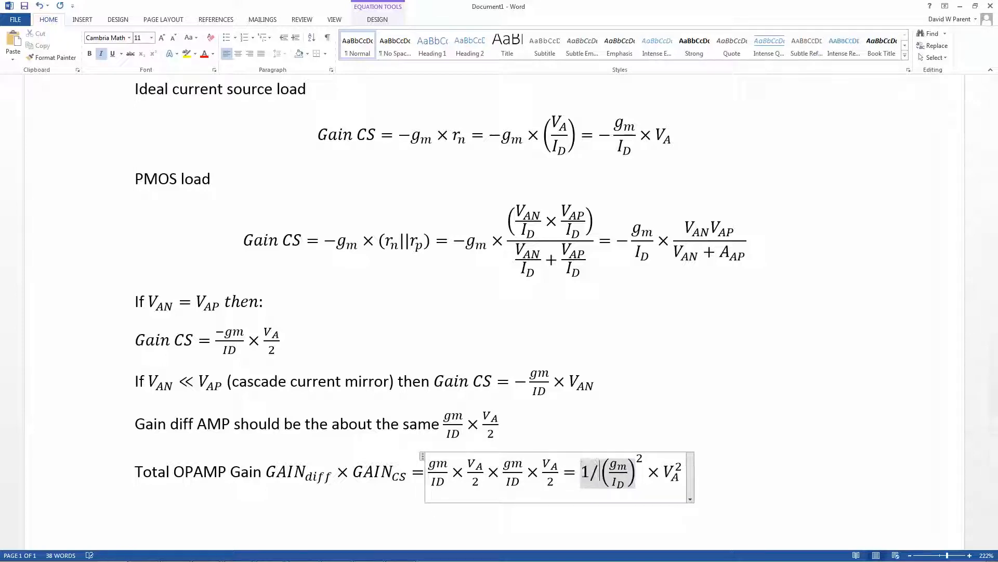
pyautogui.write('\times')
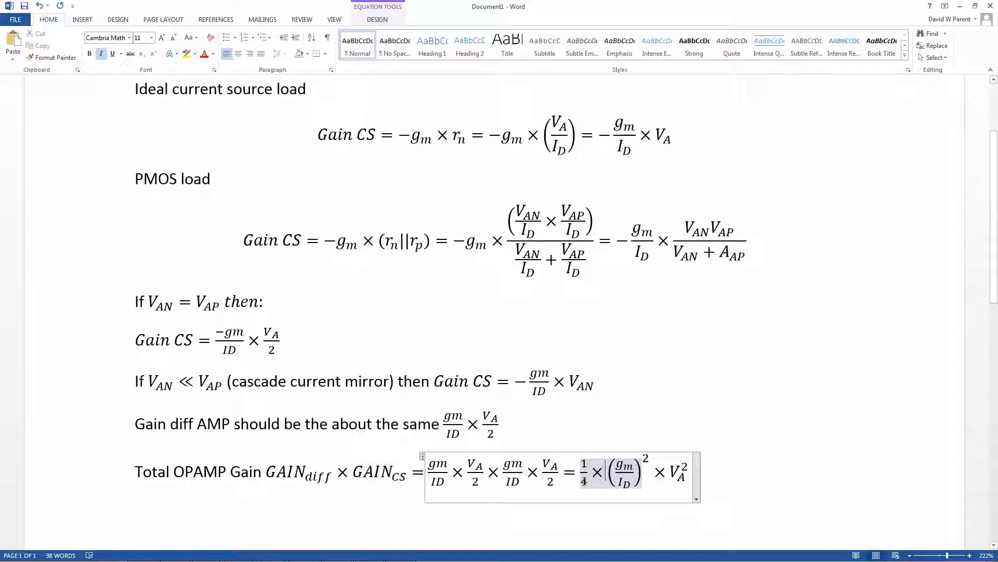
pyautogui.click(712, 444)
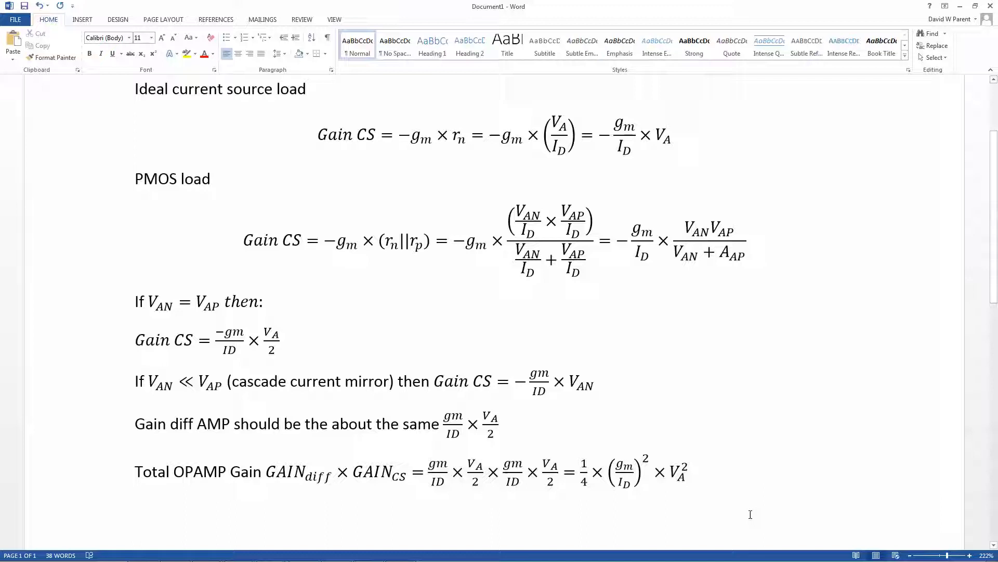
pyautogui.doubleClick(669, 473)
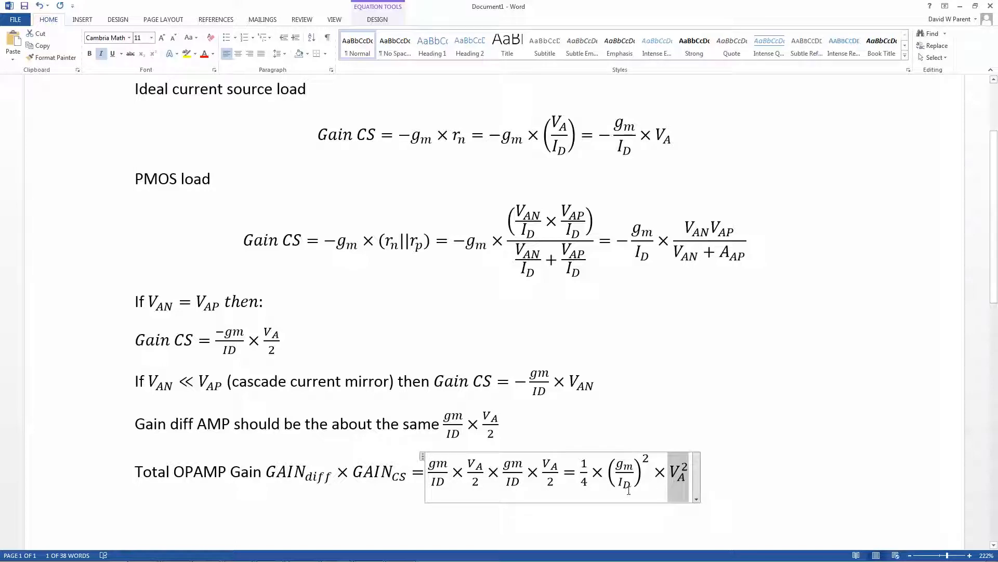
pyautogui.click(775, 420)
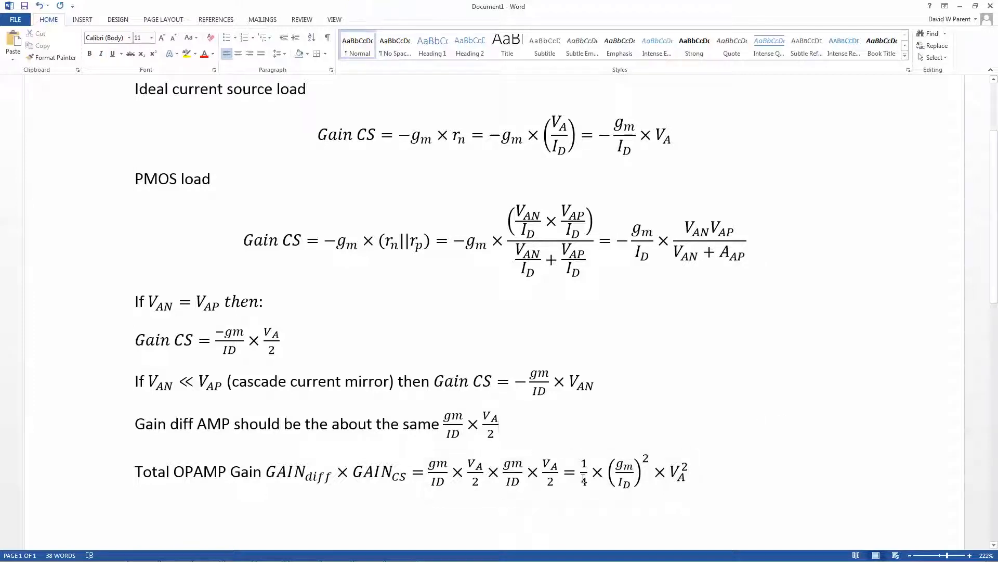
# - Switch to LTspice, maximize the AMIGM_ID.asc schematic and fit it to the window
pyautogui.moveTo(338, 556)
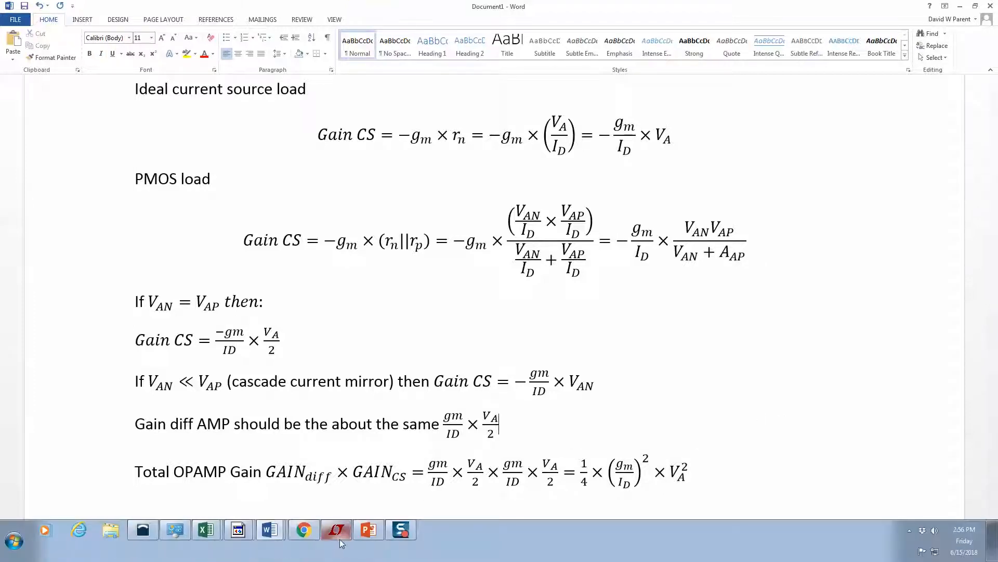
pyautogui.click(307, 531)
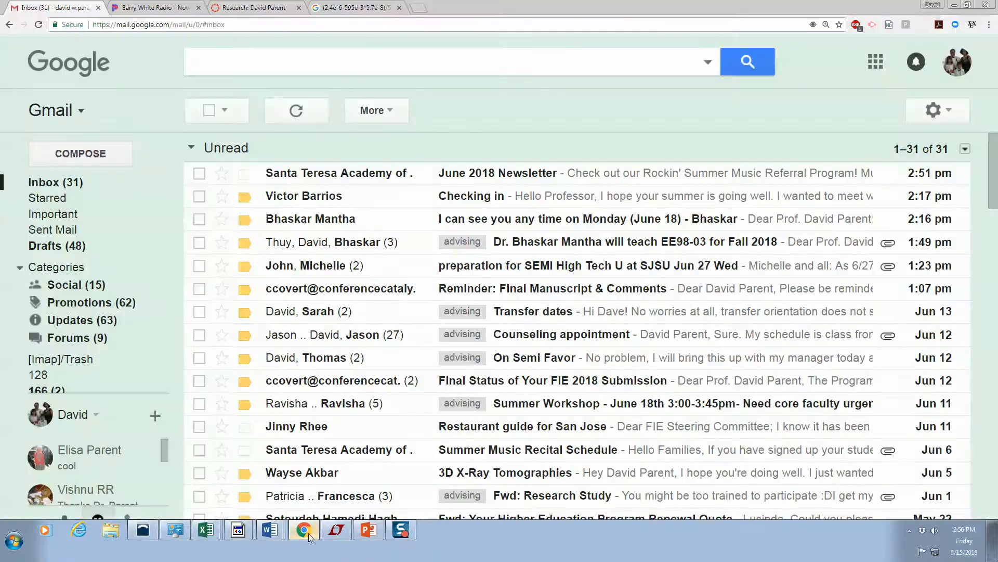
pyautogui.click(352, 539)
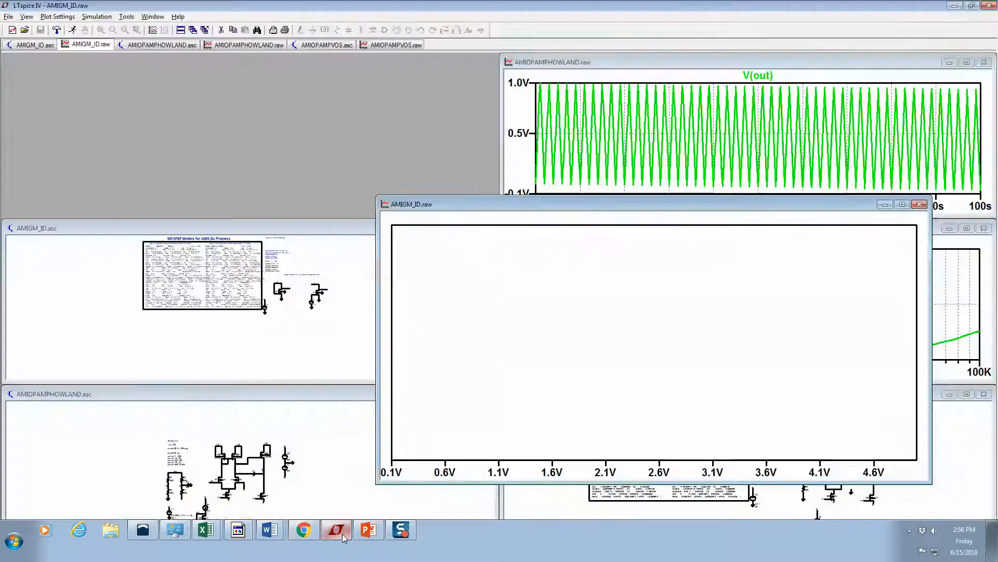
pyautogui.click(357, 283)
pyautogui.click(465, 226)
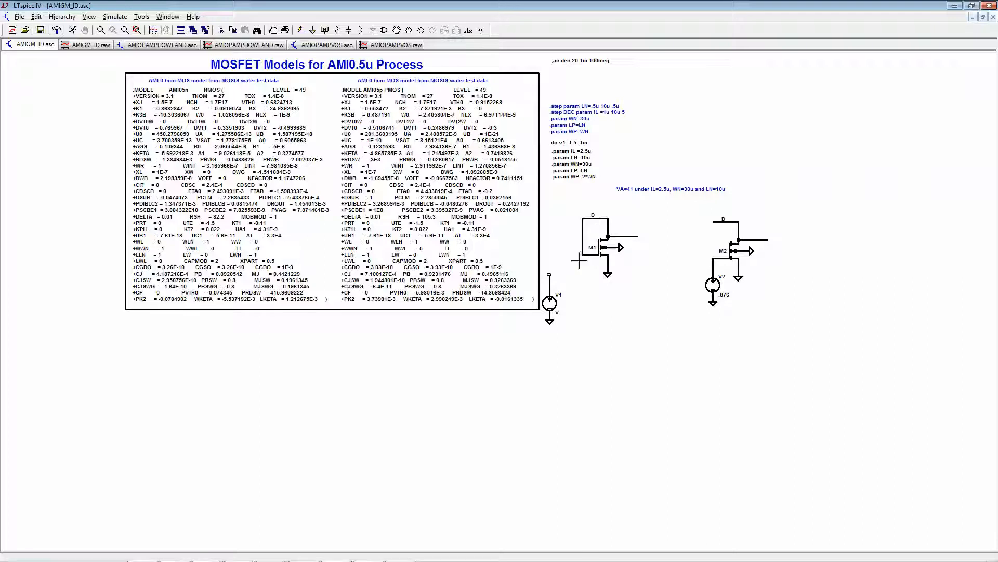
pyautogui.click(137, 29)
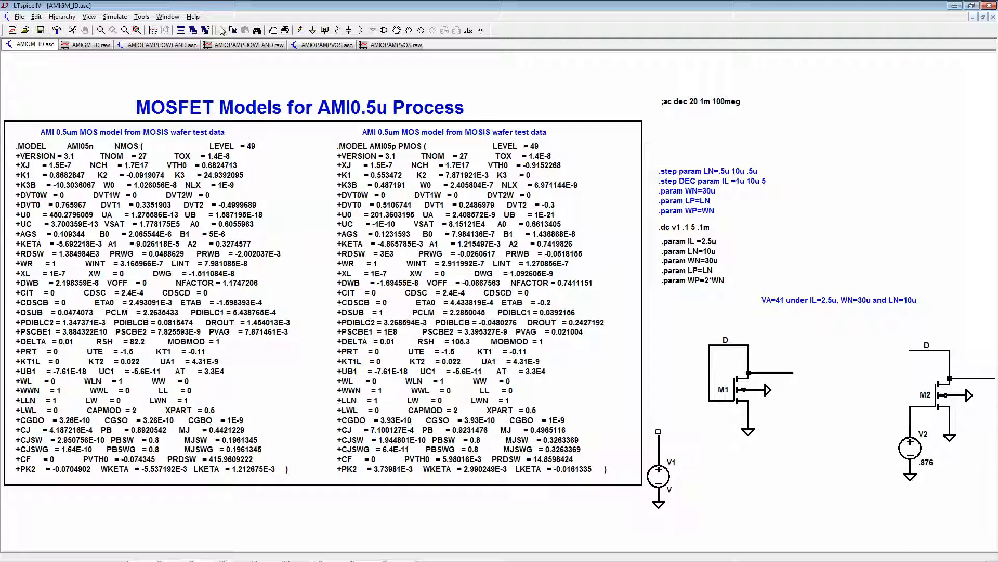
# - Plot the drain current Id(M1) in the AMIGM_ID.raw waveform window
pyautogui.click(89, 46)
pyautogui.click(153, 30)
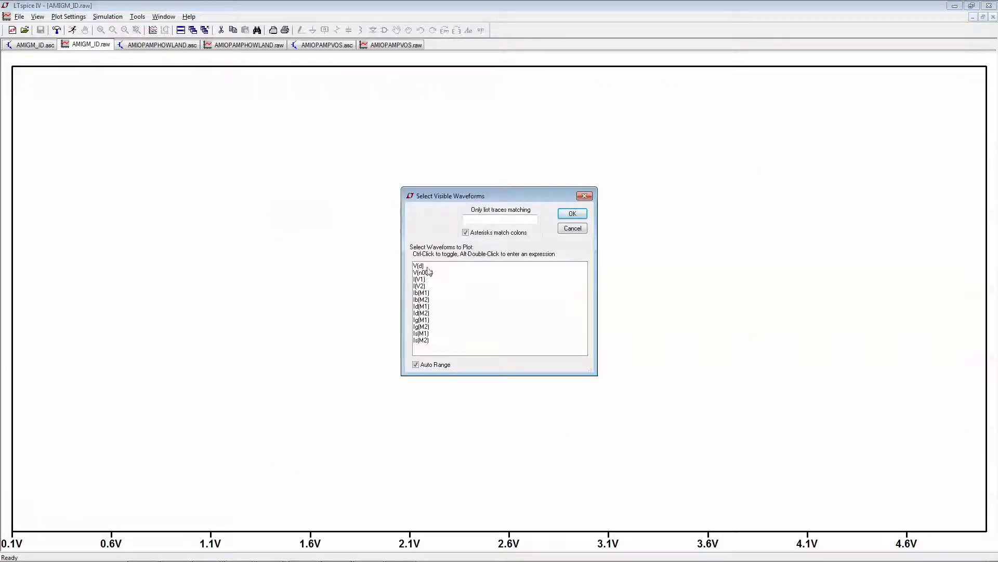
pyautogui.click(425, 307)
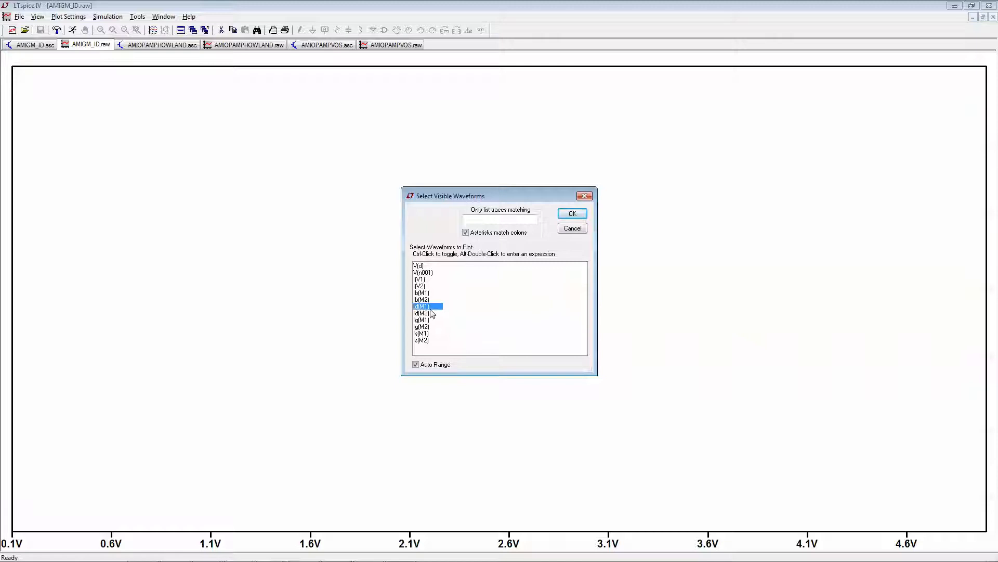
pyautogui.click(572, 214)
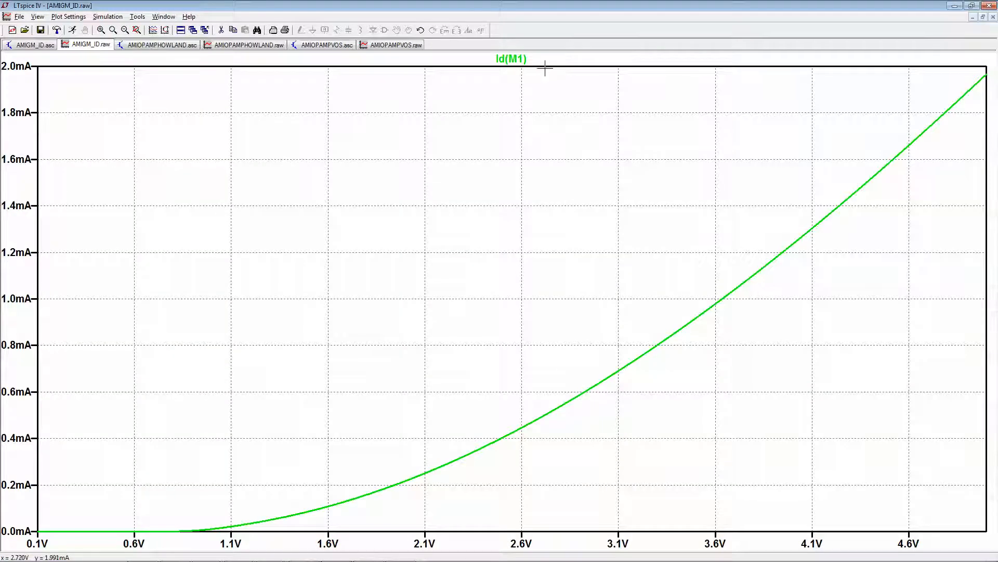
# - Change the Id(M1) trace expression to d(Id(M1))/id(m1) to plot gm over ID
pyautogui.rightClick(509, 59)
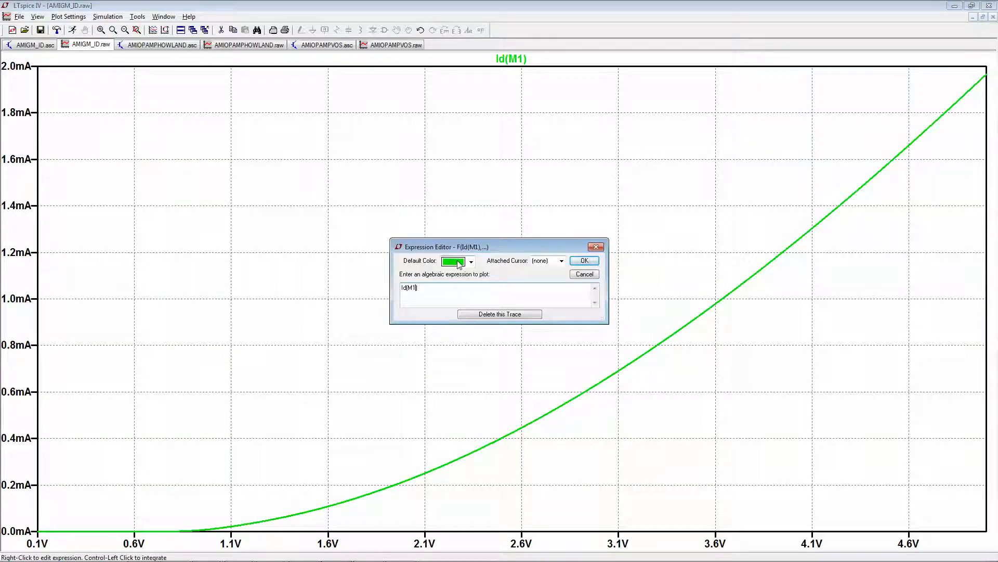
pyautogui.write('d(')
pyautogui.press('Return')
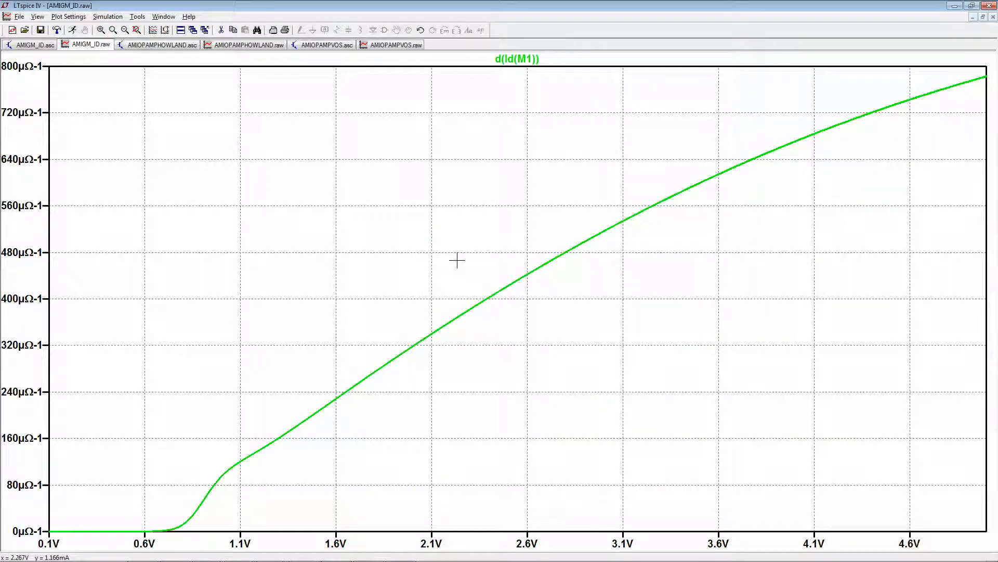
pyautogui.rightClick(541, 59)
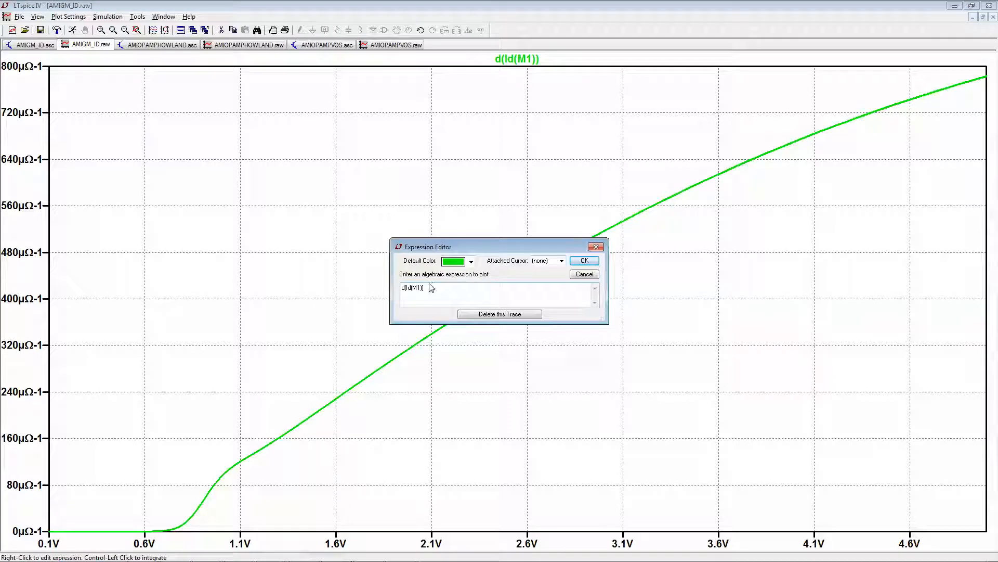
pyautogui.write('/id(m1)')
pyautogui.press('Return')
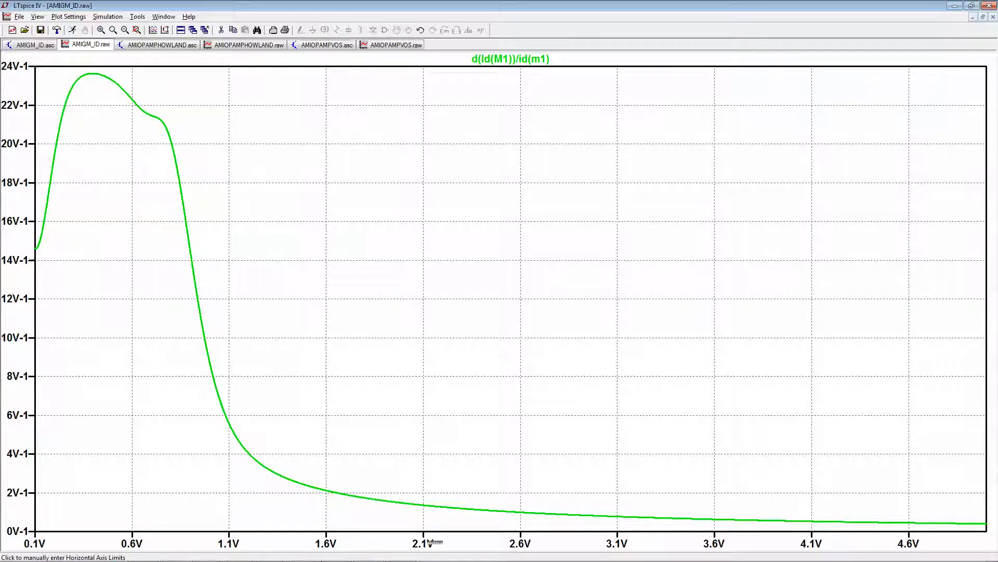
# - Set the horizontal axis quantity to id(m1) and give that axis a logarithmic scale
pyautogui.click(435, 544)
pyautogui.doubleClick(442, 265)
pyautogui.press('BackSpace')
pyautogui.write('id(m1')
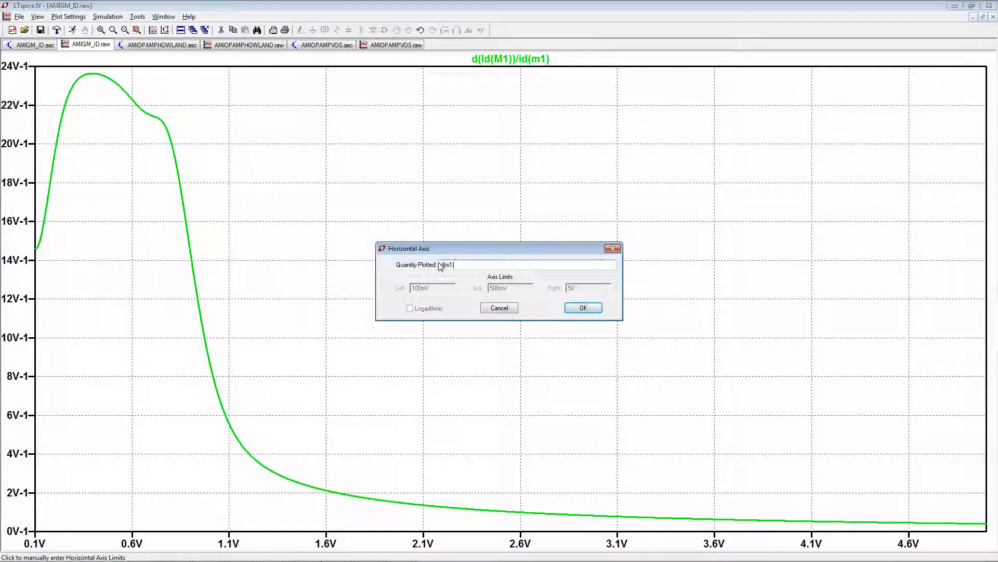
pyautogui.press('Return')
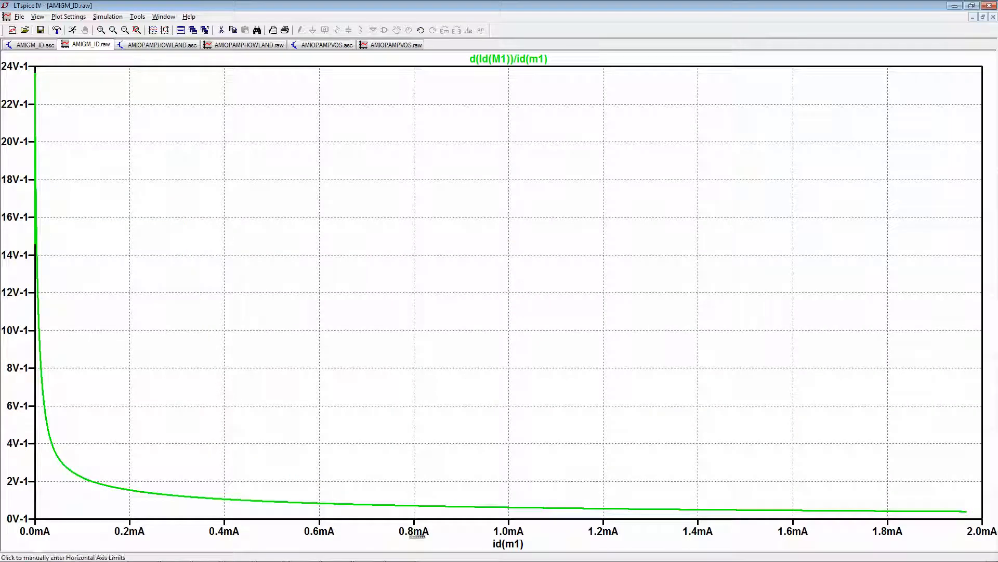
pyautogui.click(419, 532)
pyautogui.click(410, 308)
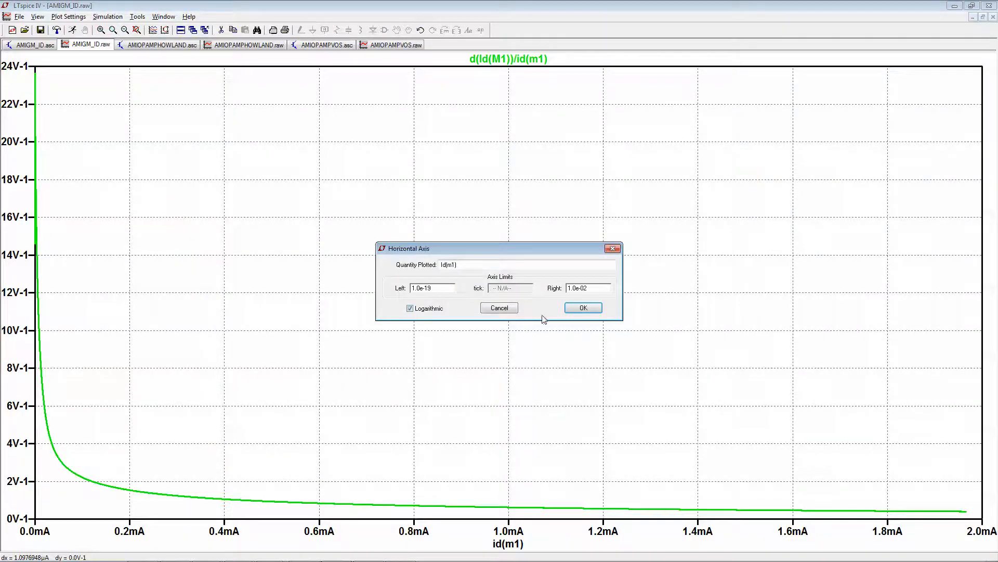
pyautogui.click(576, 308)
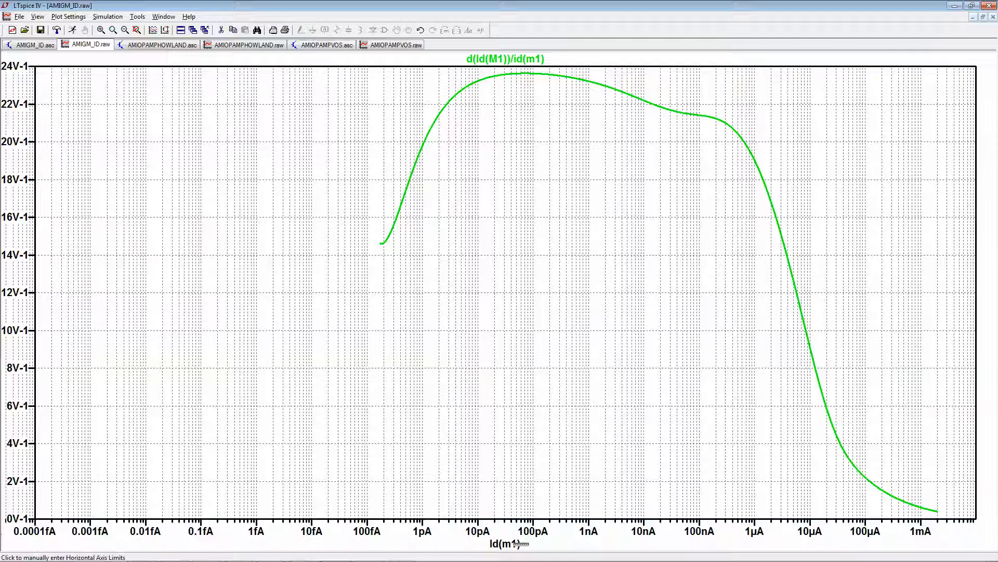
# - Limit the logarithmic horizontal axis to the range from 1n to 1m
pyautogui.click(538, 531)
pyautogui.moveTo(453, 287); pyautogui.dragTo(393, 285)
pyautogui.write('1n')
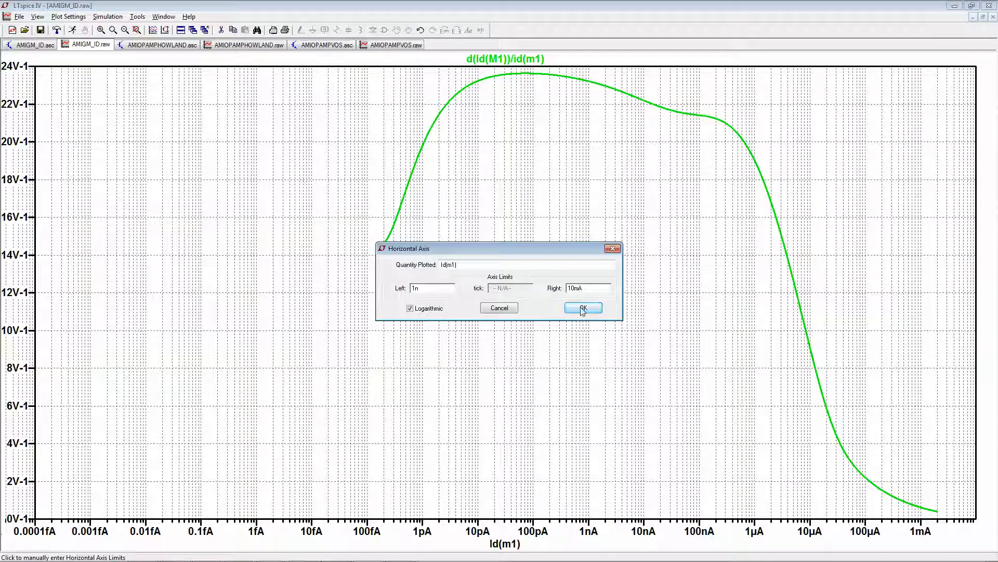
pyautogui.write('1m')
pyautogui.click(584, 308)
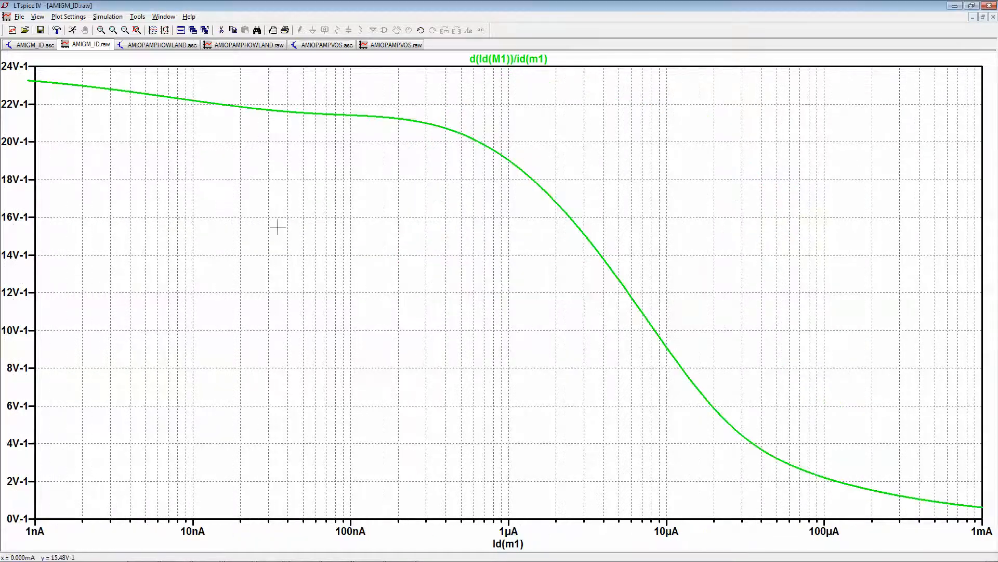
# - Give the vertical axis of the gm/ID plot a logarithmic scale with a lower limit of .1
pyautogui.click(22, 213)
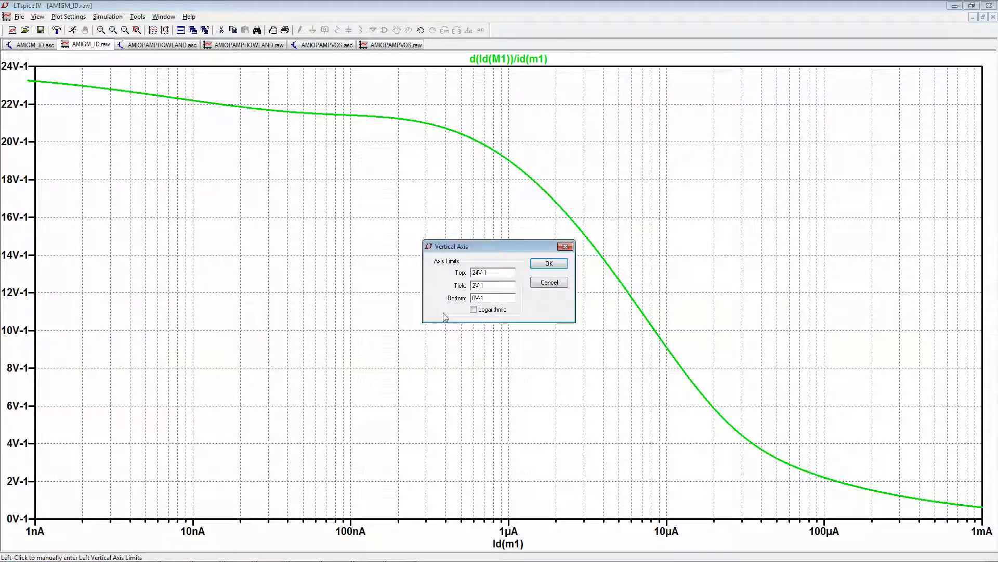
pyautogui.click(473, 310)
pyautogui.moveTo(502, 298); pyautogui.dragTo(422, 302)
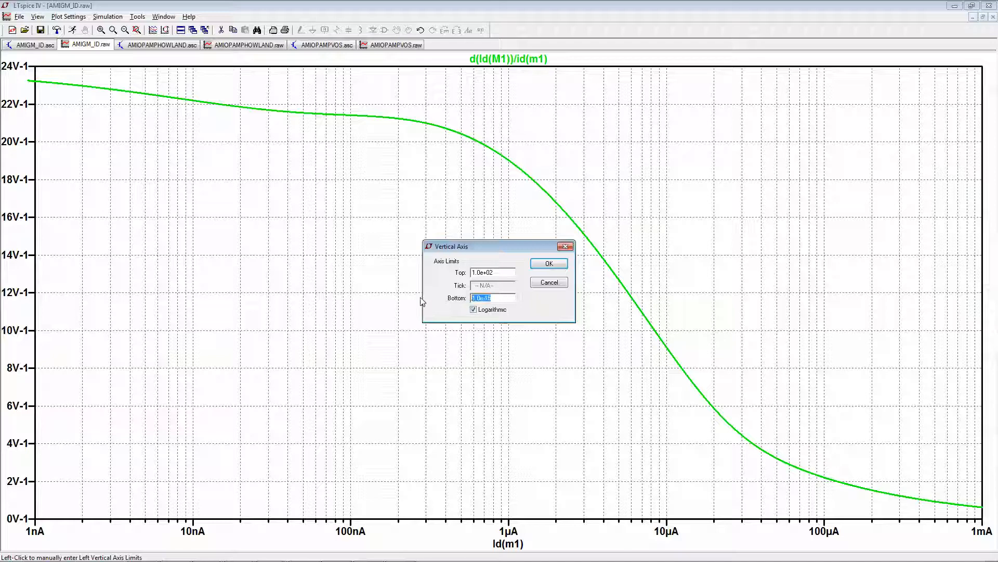
pyautogui.write('.1')
pyautogui.press('Return')
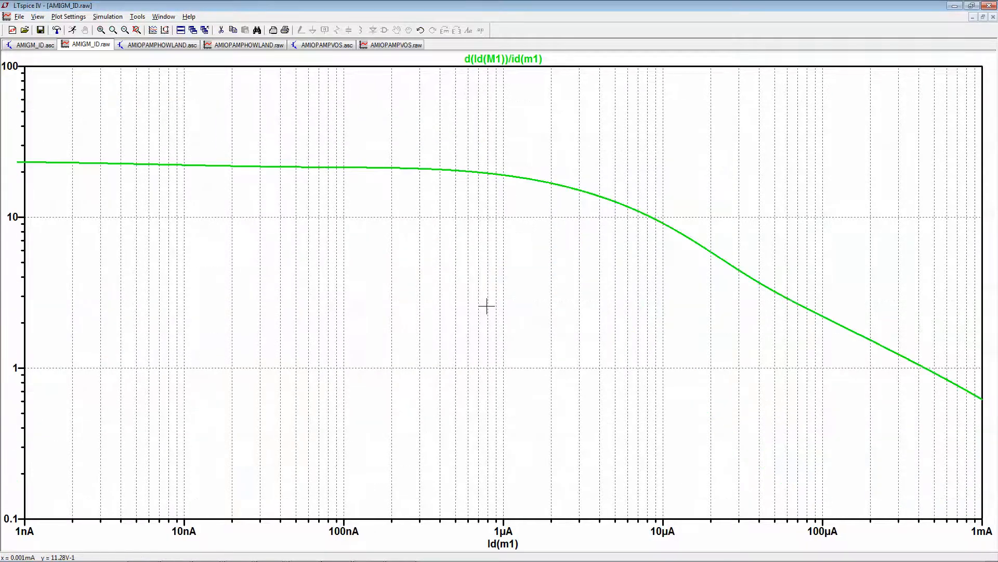
# - Attach two cursors to the d(Id(M1))/id(m1) trace and read it at about 73 nA with the full extents shown
pyautogui.click(528, 60)
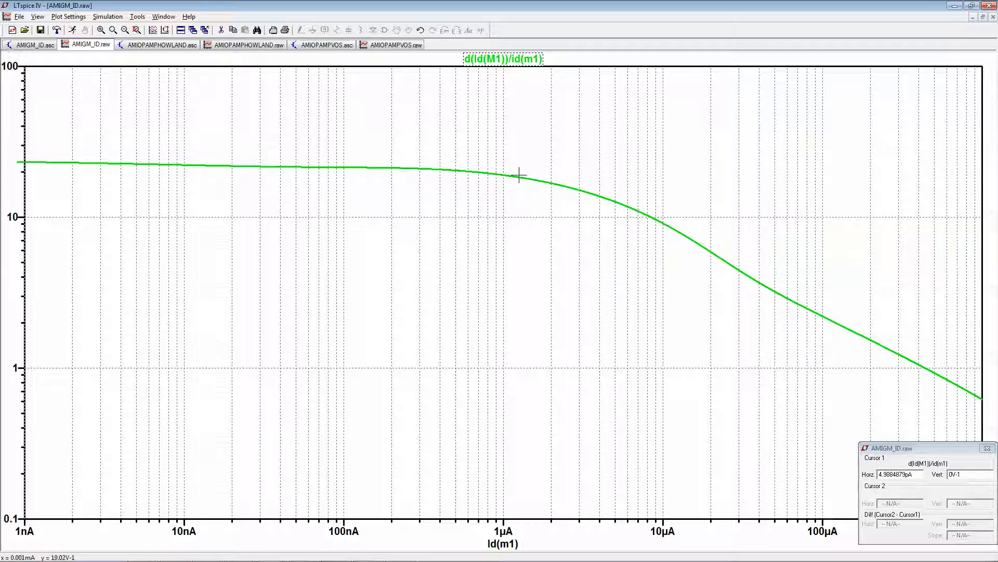
pyautogui.click(504, 58)
pyautogui.moveTo(507, 178)
pyautogui.mouseDown()
pyautogui.moveTo(332, 156)
pyautogui.moveTo(535, 185)
pyautogui.mouseUp()
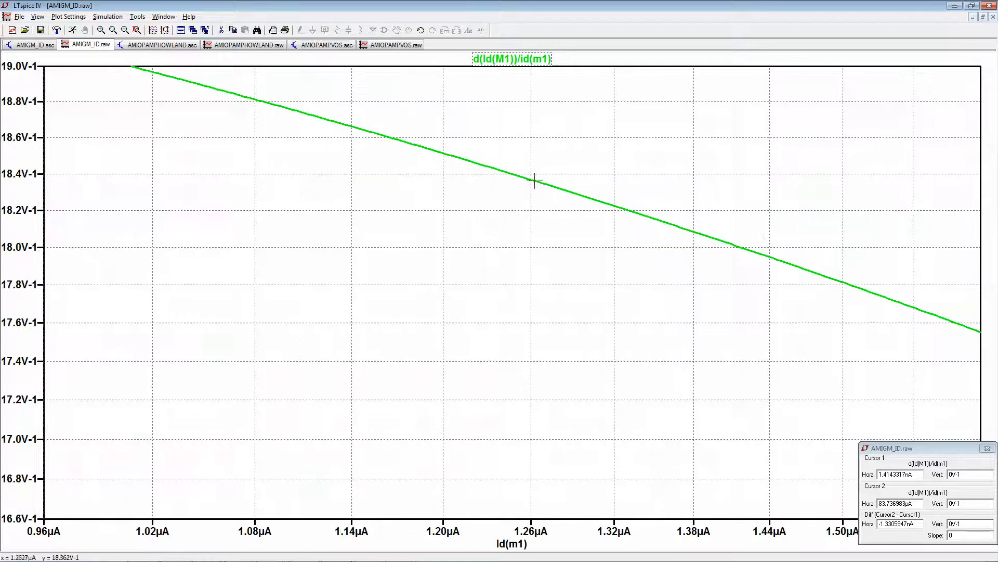
pyautogui.click(124, 31)
pyautogui.click(125, 31)
pyautogui.click(138, 30)
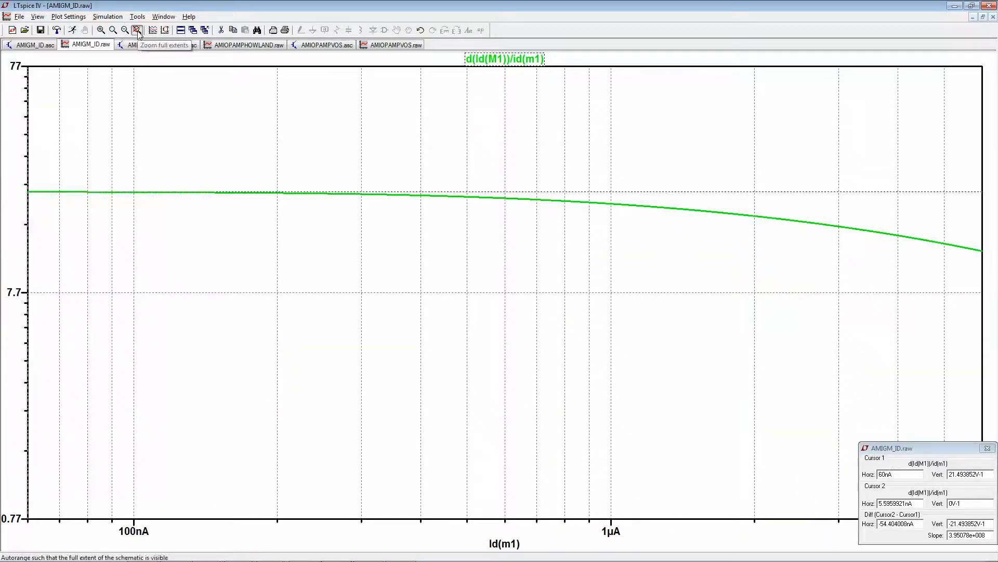
pyautogui.click(137, 30)
pyautogui.moveTo(433, 167)
pyautogui.mouseDown()
pyautogui.moveTo(742, 174)
pyautogui.moveTo(688, 168)
pyautogui.mouseUp()
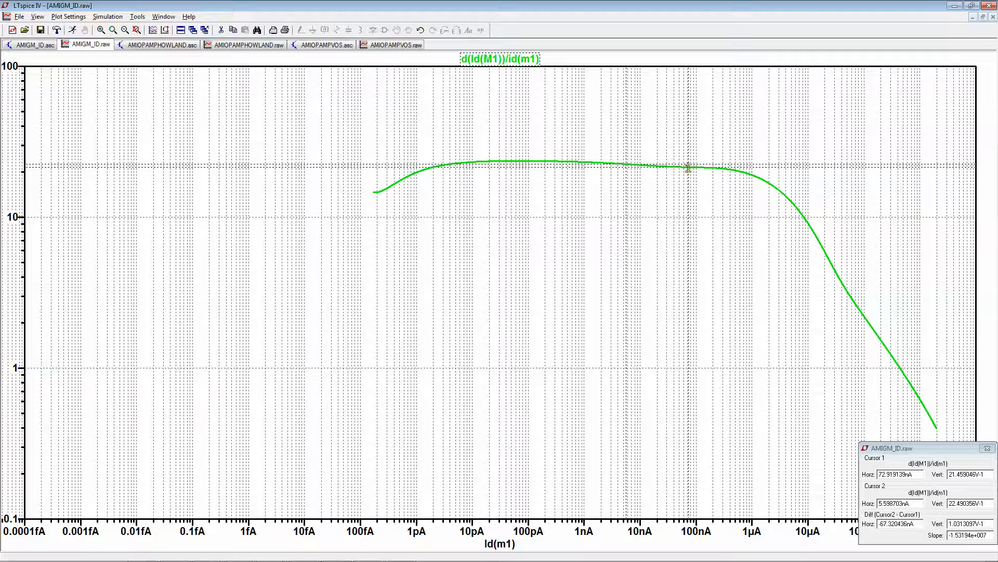
# - Change the trace expression to d(Id(M1))/id(m1)*41 to plot the intrinsic gain
pyautogui.rightClick(508, 62)
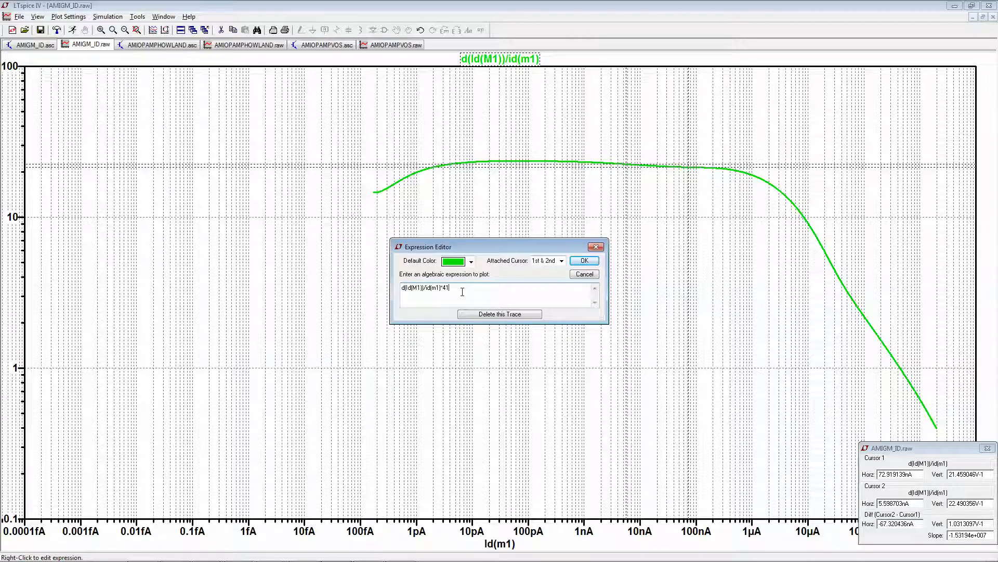
pyautogui.press('Return')
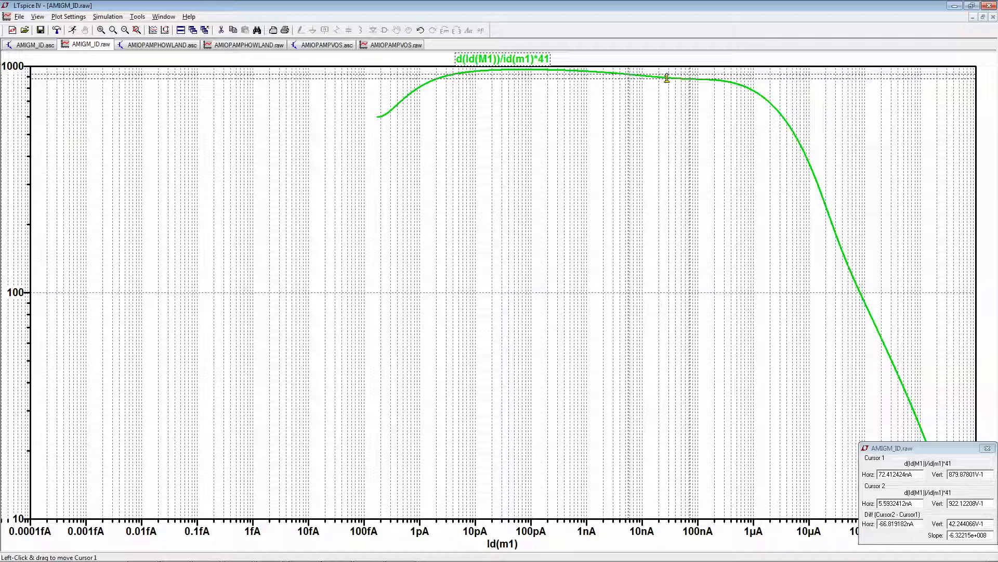
# - Read the gain trace with the second cursor at 100 pA and at about 3.56 µA
pyautogui.click(519, 62)
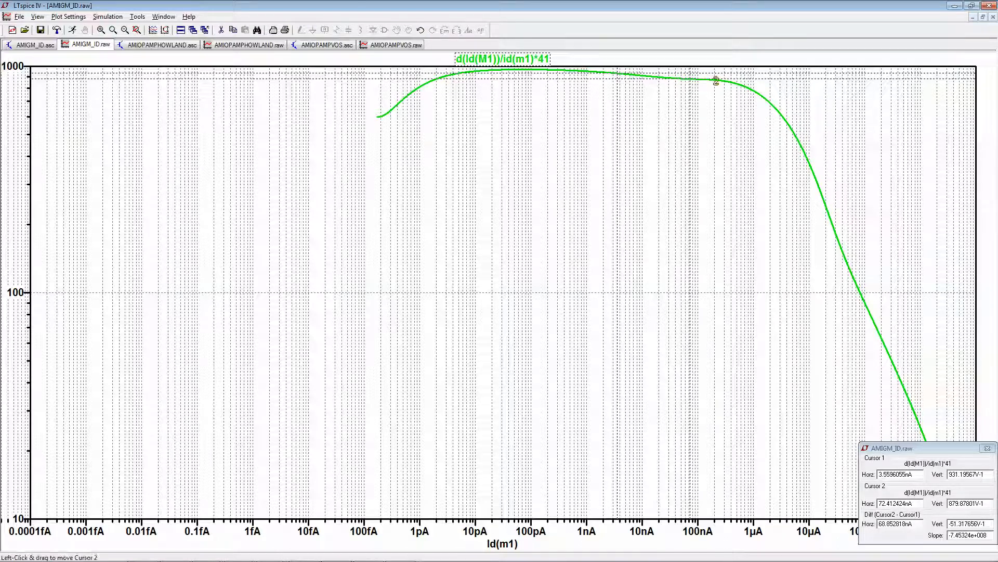
pyautogui.moveTo(690, 79); pyautogui.dragTo(530, 71)
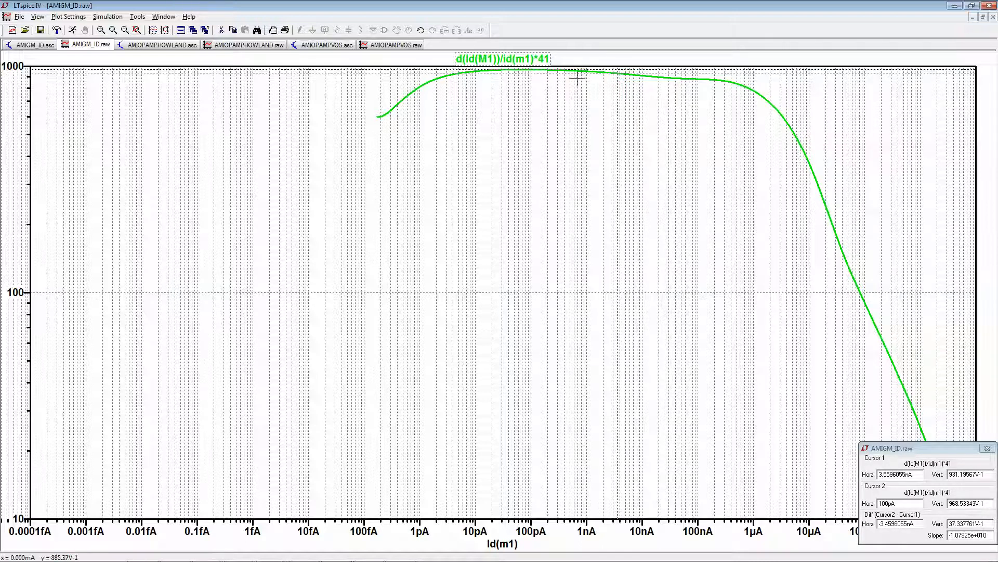
pyautogui.moveTo(548, 71)
pyautogui.mouseDown()
pyautogui.moveTo(721, 80)
pyautogui.moveTo(759, 88)
pyautogui.moveTo(784, 118)
pyautogui.mouseUp()
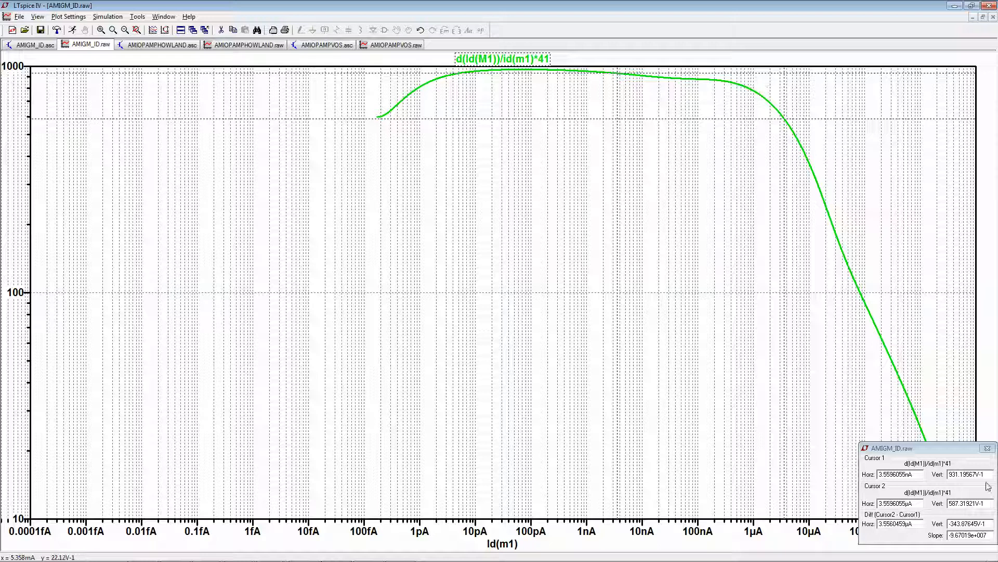
pyautogui.moveTo(985, 505); pyautogui.dragTo(951, 503)
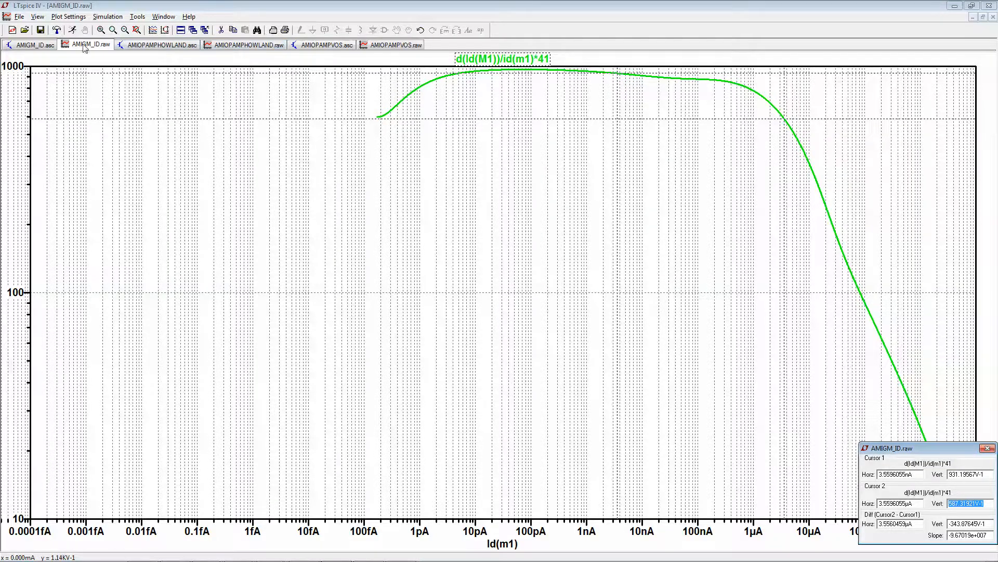
# - Open the recent schematic AMICS.asc and run its simulation
pyautogui.click(47, 46)
pyautogui.click(19, 16)
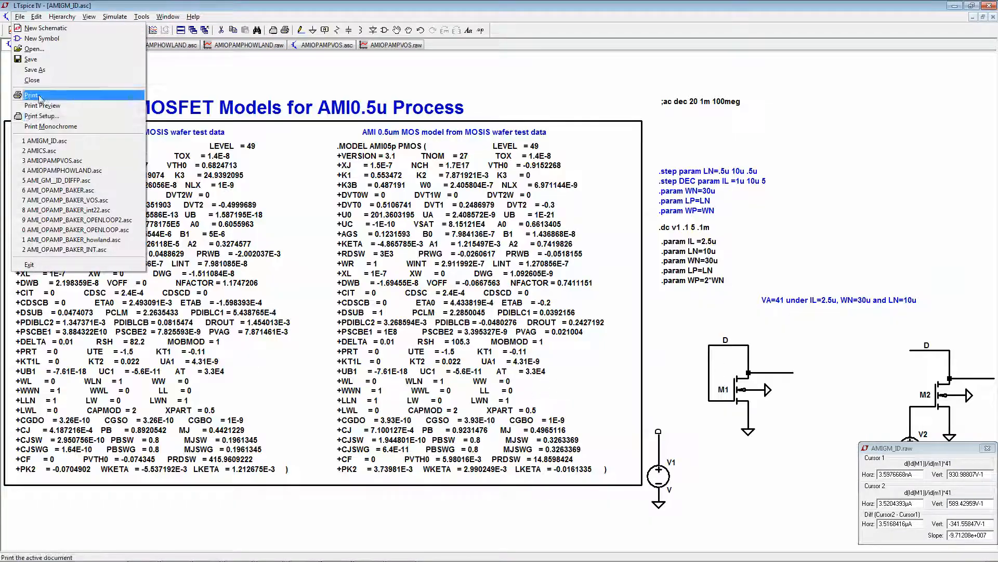
pyautogui.click(66, 153)
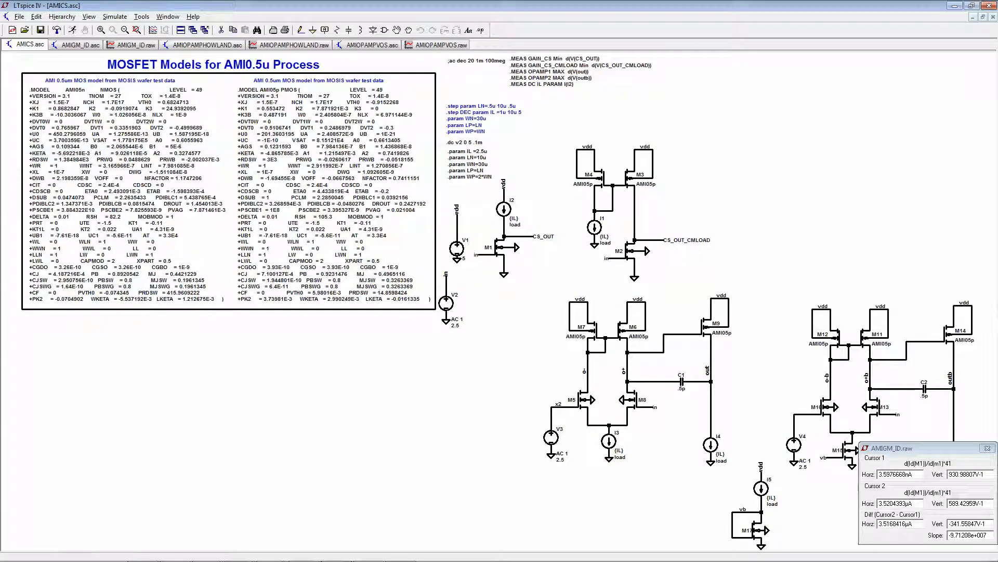
pyautogui.click(985, 450)
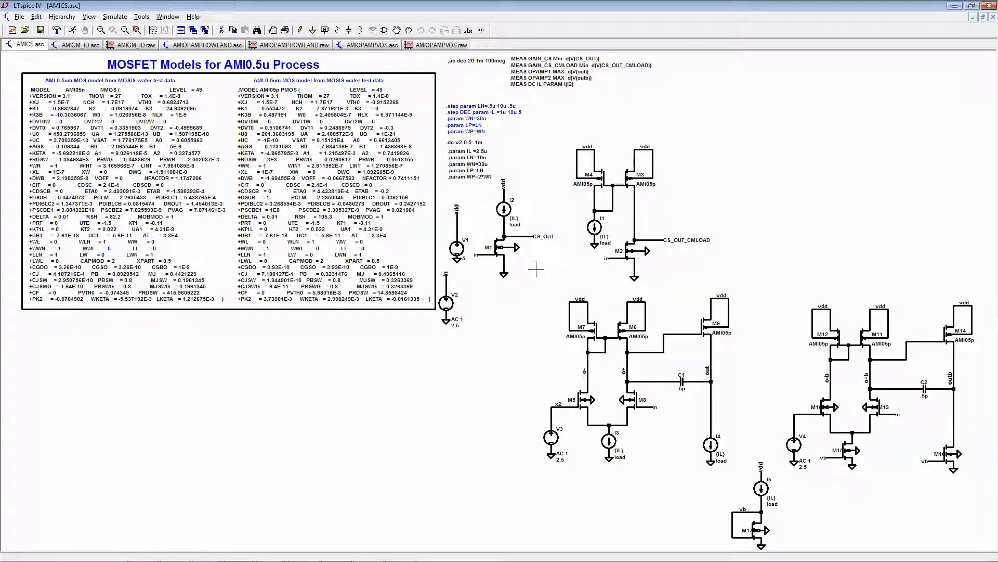
pyautogui.click(73, 29)
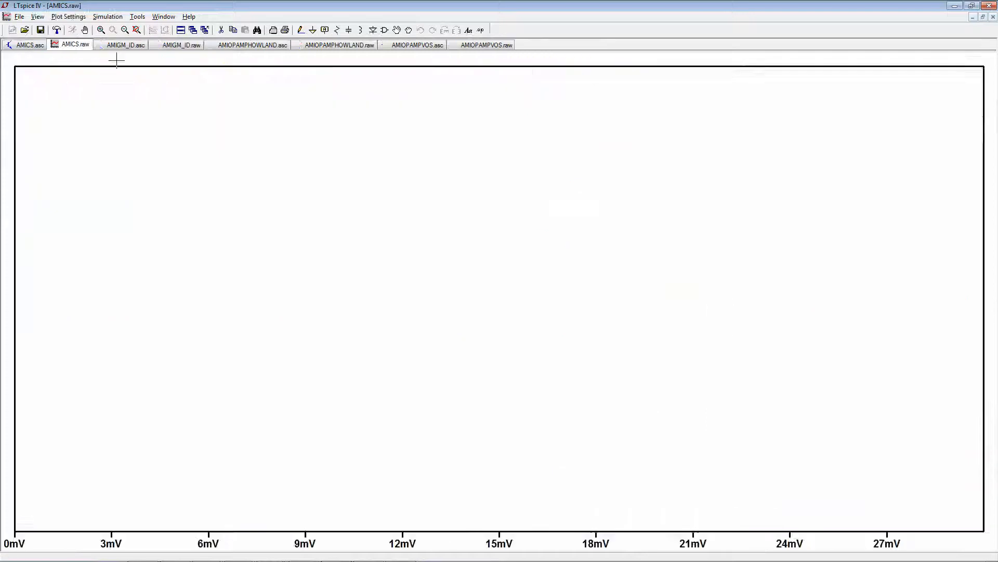
pyautogui.click(468, 186)
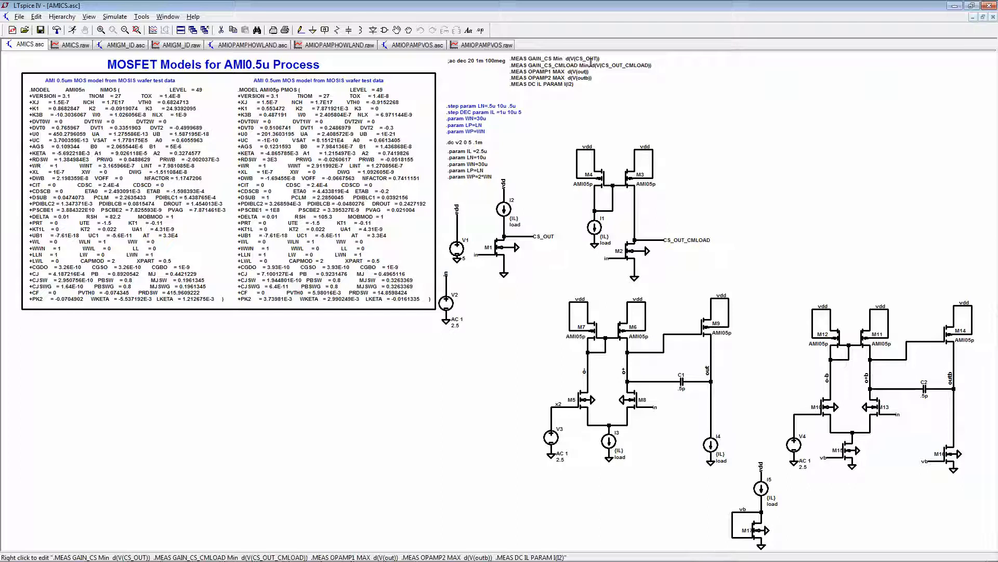
# - Check the gain_cs measurement in the AMICS SPICE error log, highlight its result, and close the log
pyautogui.click(37, 17)
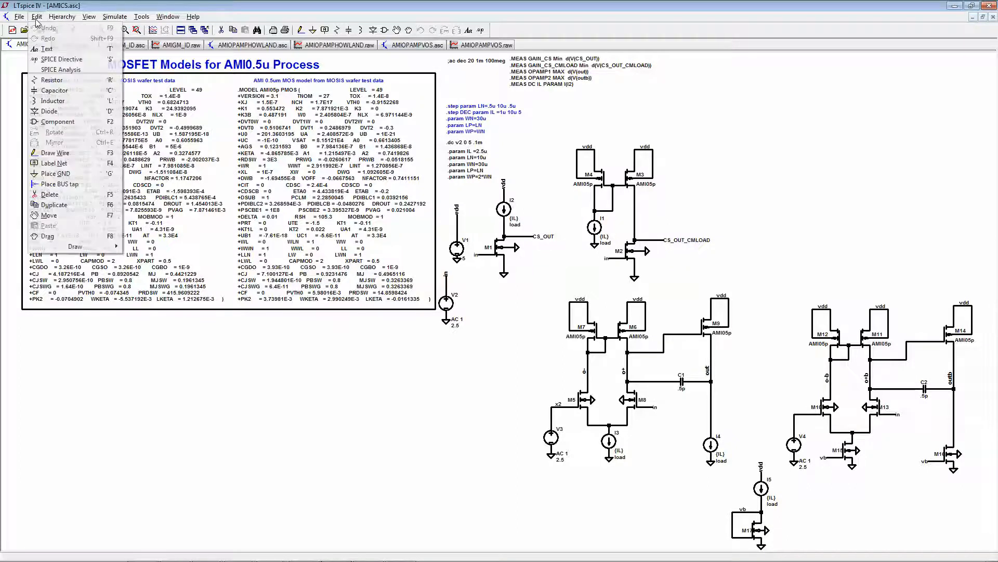
pyautogui.moveTo(60, 20)
pyautogui.click(131, 125)
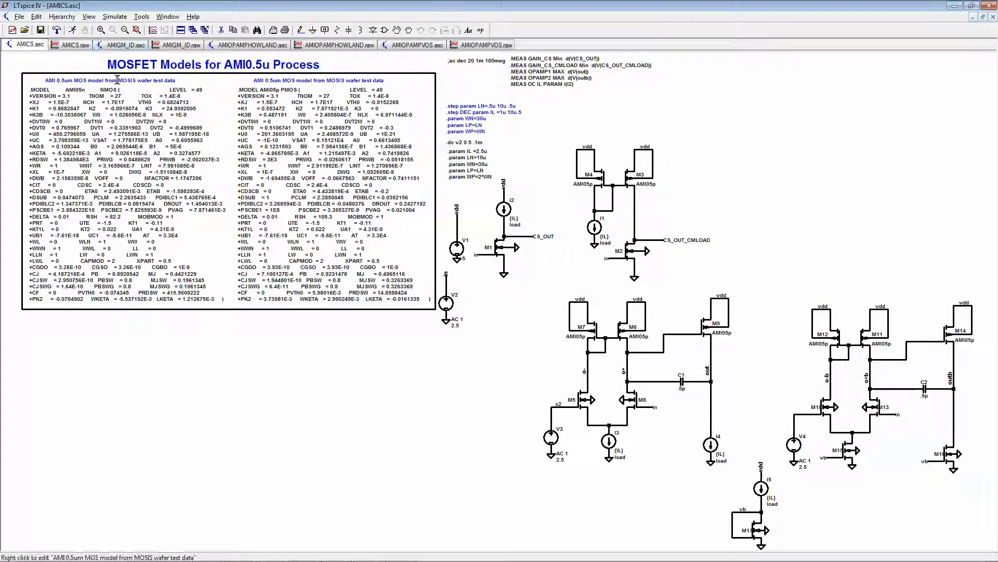
pyautogui.click(90, 17)
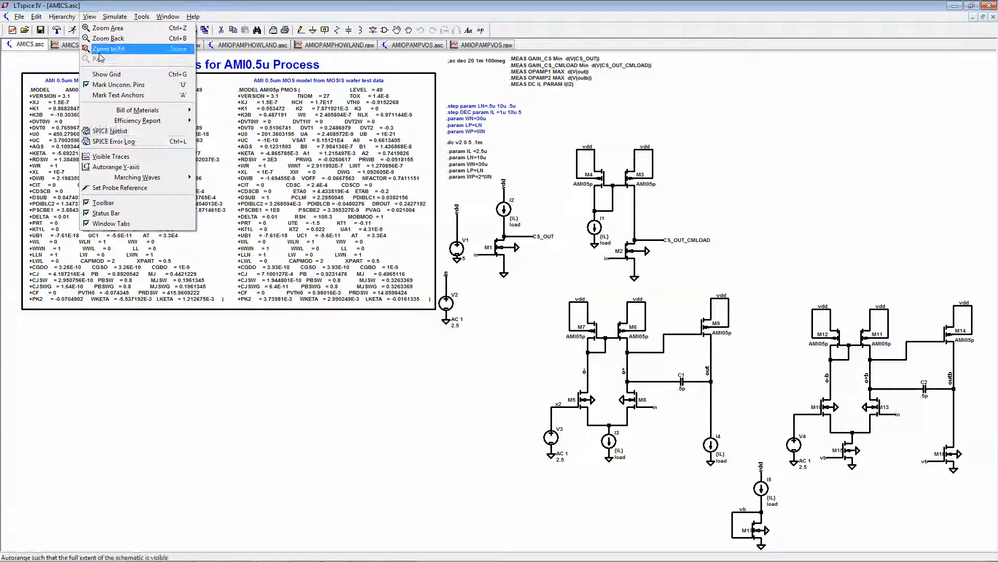
pyautogui.click(150, 142)
pyautogui.rightClick(557, 391)
pyautogui.click(567, 364)
pyautogui.scroll(-5, 580, 391)
pyautogui.moveTo(441, 415); pyautogui.dragTo(603, 415)
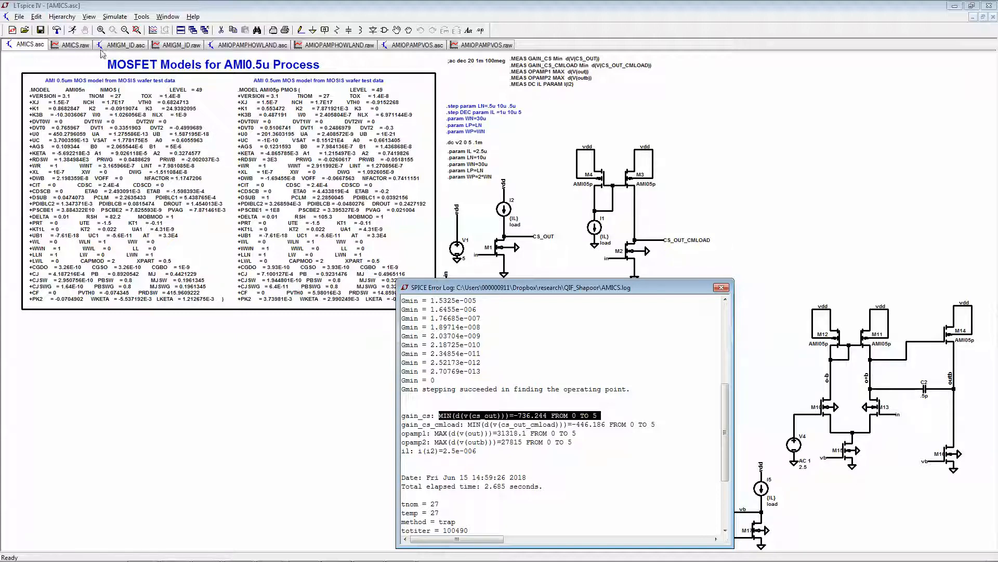
pyautogui.click(721, 288)
# - Return to the AMIGM_ID.raw plot and read the gain trace with a cursor at about 2.5 µA
pyautogui.click(121, 47)
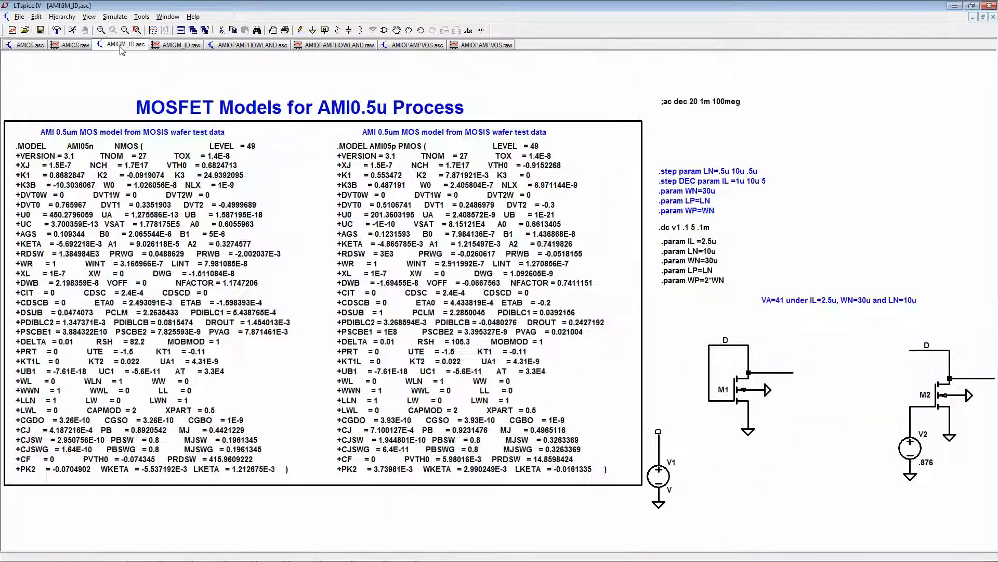
pyautogui.click(172, 49)
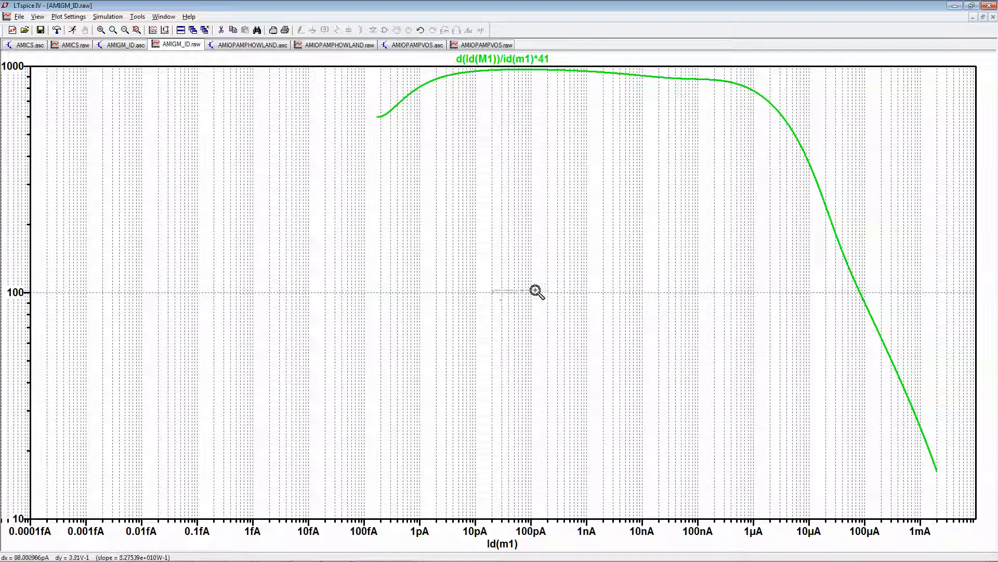
pyautogui.click(518, 62)
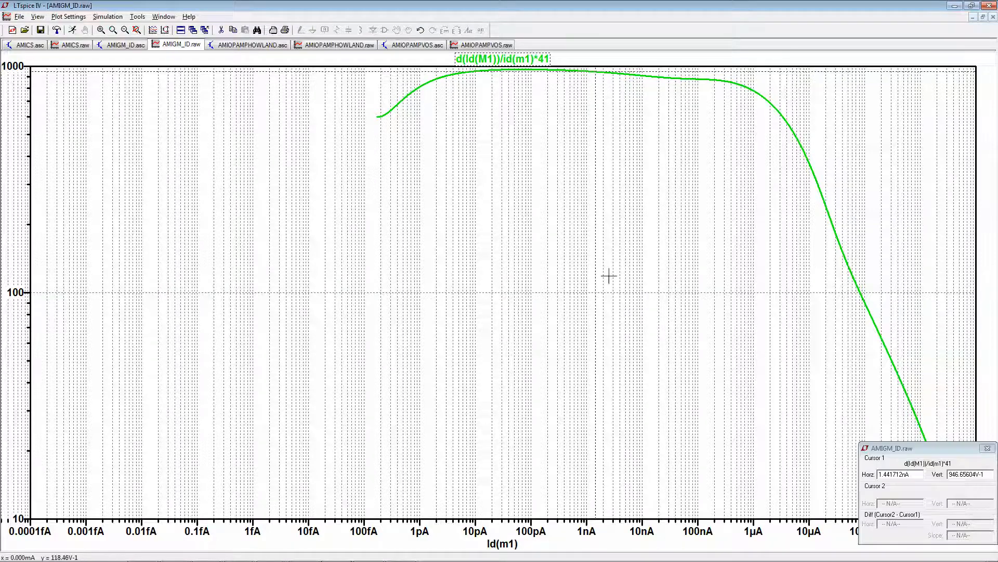
pyautogui.moveTo(648, 298)
pyautogui.mouseDown()
pyautogui.moveTo(713, 305)
pyautogui.moveTo(709, 318)
pyautogui.moveTo(775, 316)
pyautogui.mouseUp()
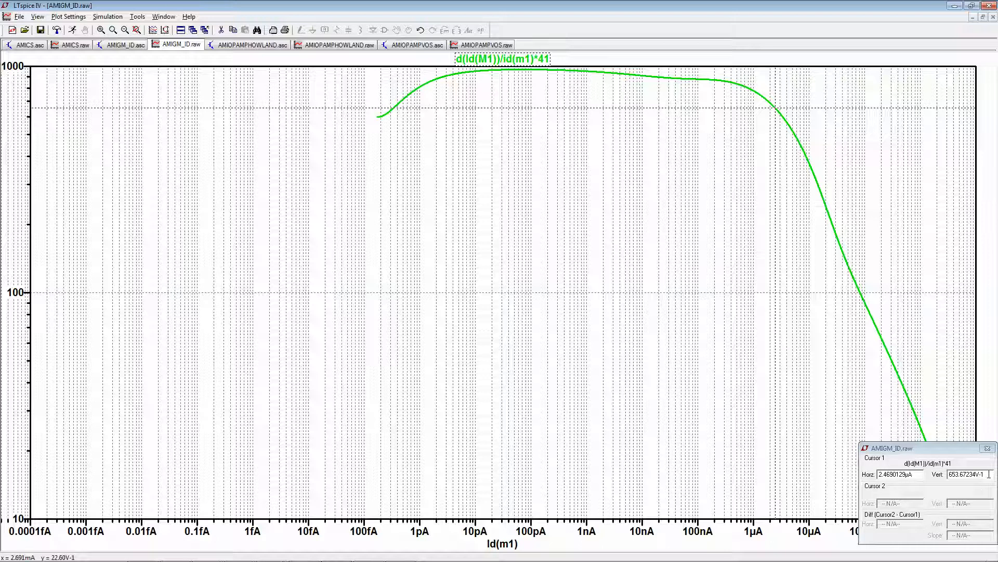
pyautogui.moveTo(989, 475); pyautogui.dragTo(954, 476)
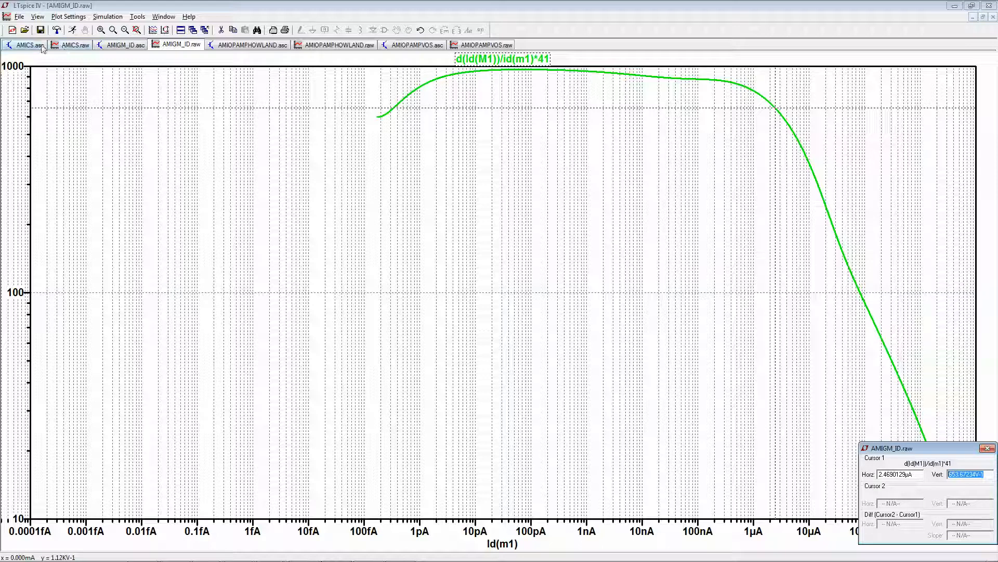
# - Reopen the SPICE error log of the AMICS schematic at its measurement results
pyautogui.click(37, 16)
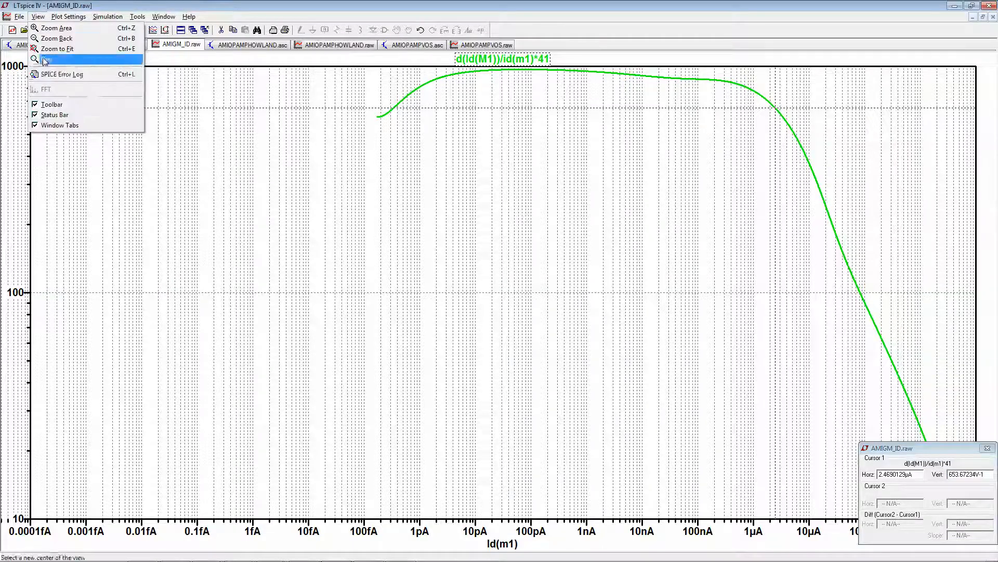
pyautogui.click(127, 46)
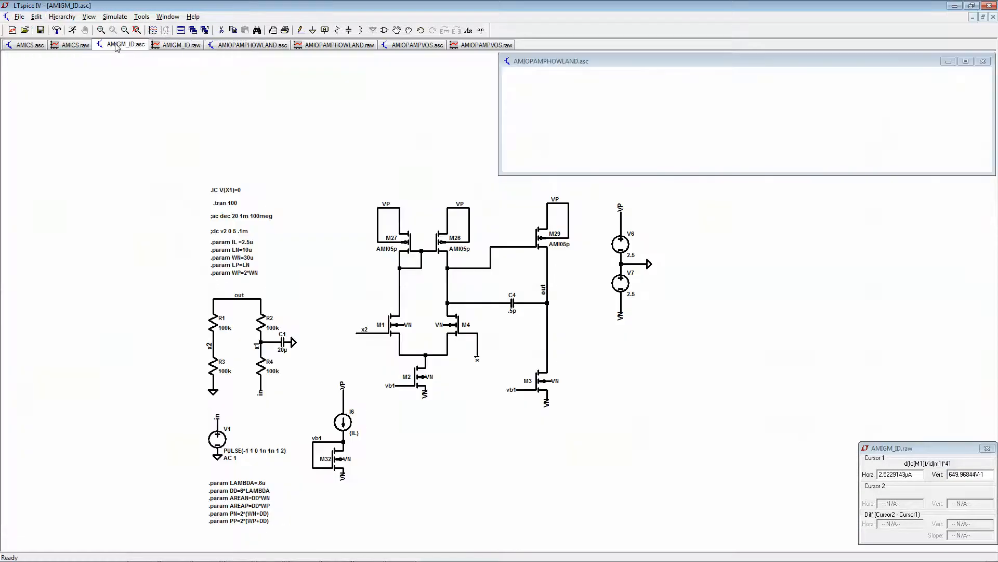
pyautogui.click(30, 45)
pyautogui.click(87, 17)
pyautogui.moveTo(65, 21)
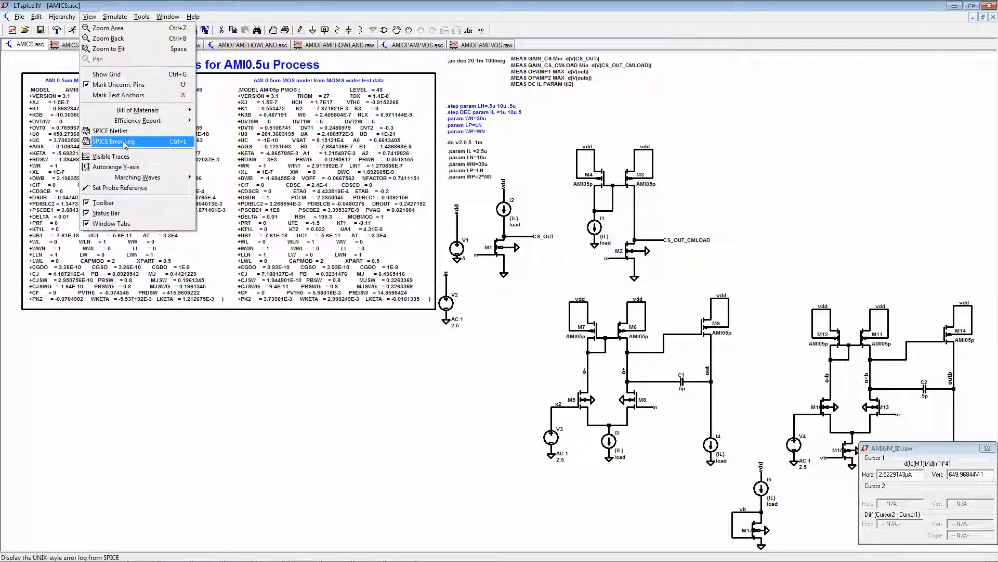
pyautogui.click(125, 143)
pyautogui.scroll(-6, 559, 383)
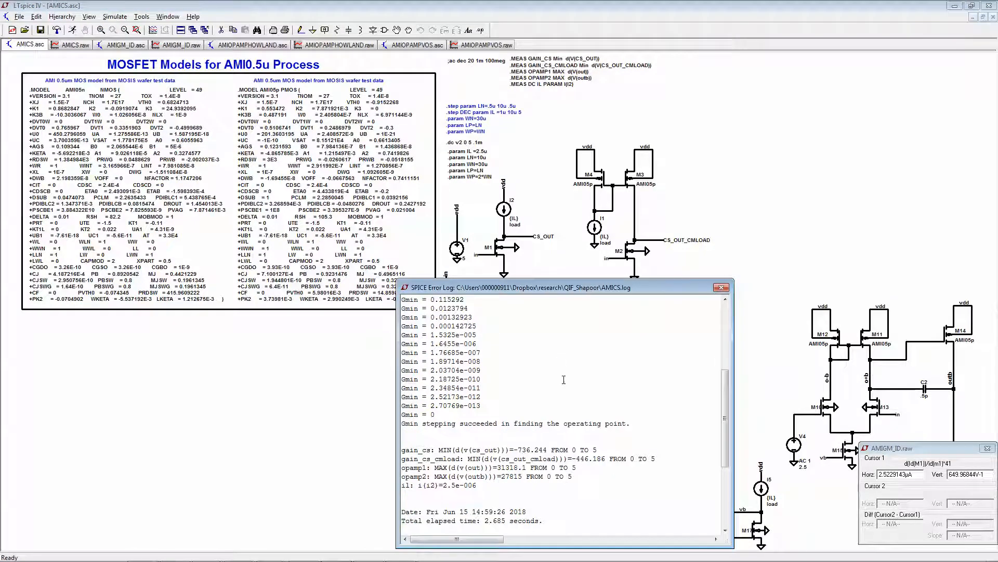
# - Compare the gain_cs and gain_cs_cmload results by highlighting them, with the log moved clear of the amplifier circuits
pyautogui.moveTo(514, 449); pyautogui.dragTo(529, 446)
pyautogui.moveTo(574, 291); pyautogui.dragTo(264, 266)
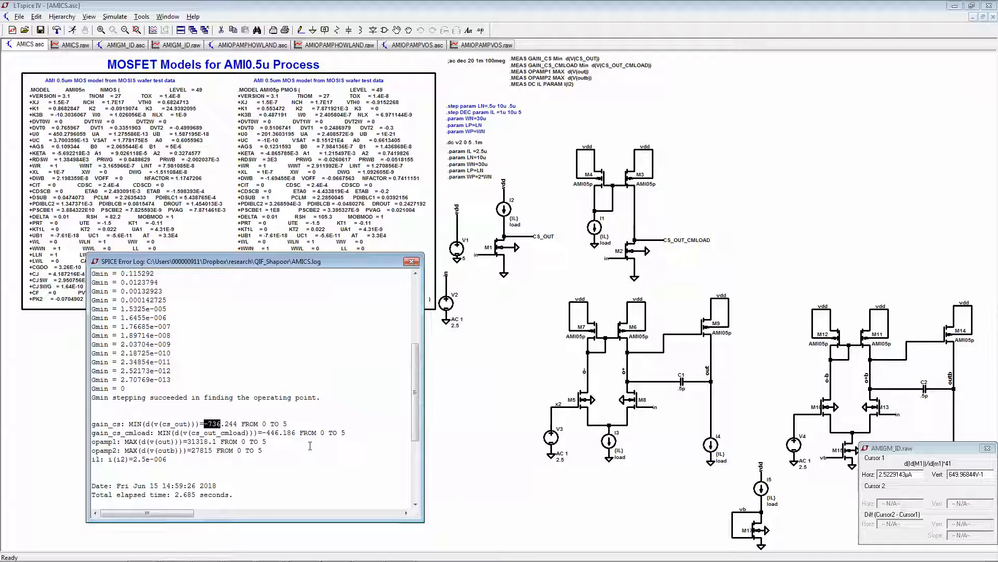
pyautogui.click(264, 433)
pyautogui.moveTo(264, 433); pyautogui.dragTo(298, 433)
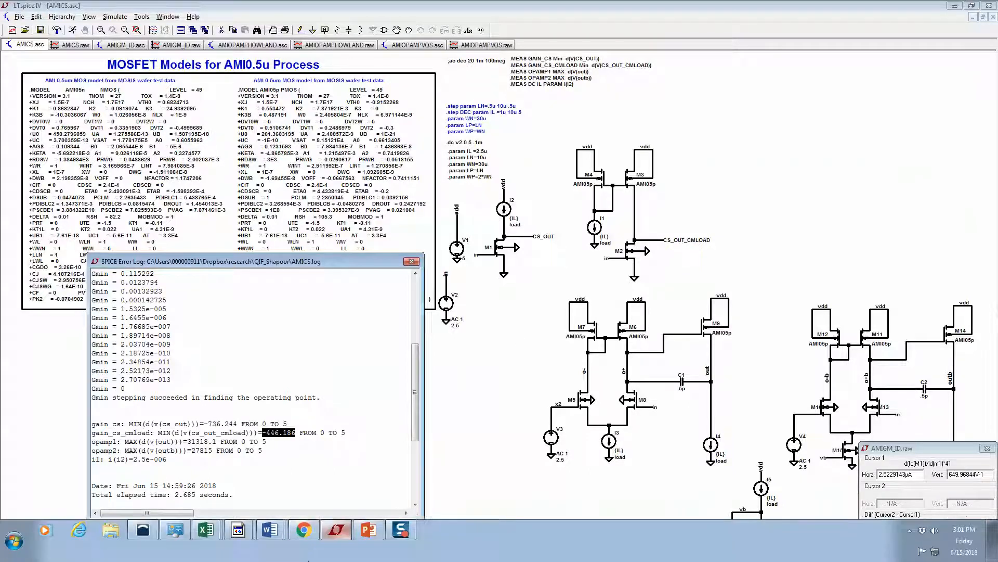
# - Switch to the Word document with the gain equations and review the common-source gain for equal V_AN and V_AP
pyautogui.click(304, 531)
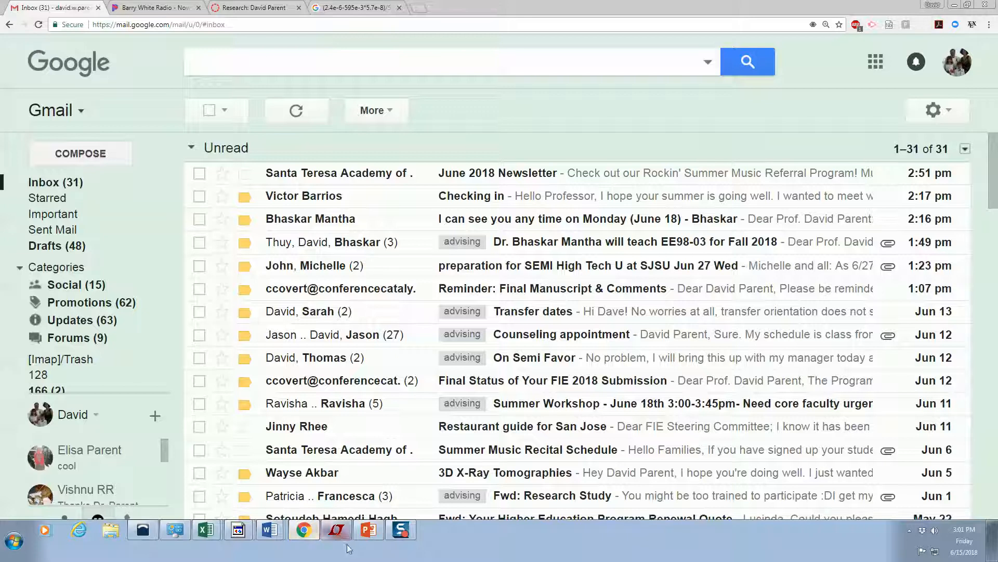
pyautogui.moveTo(267, 536)
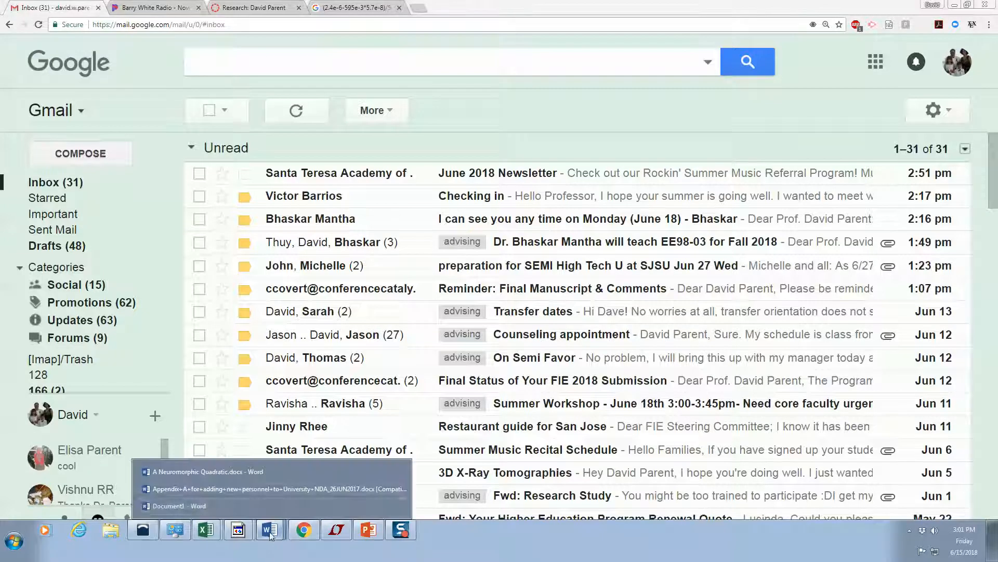
pyautogui.click(245, 503)
pyautogui.click(221, 355)
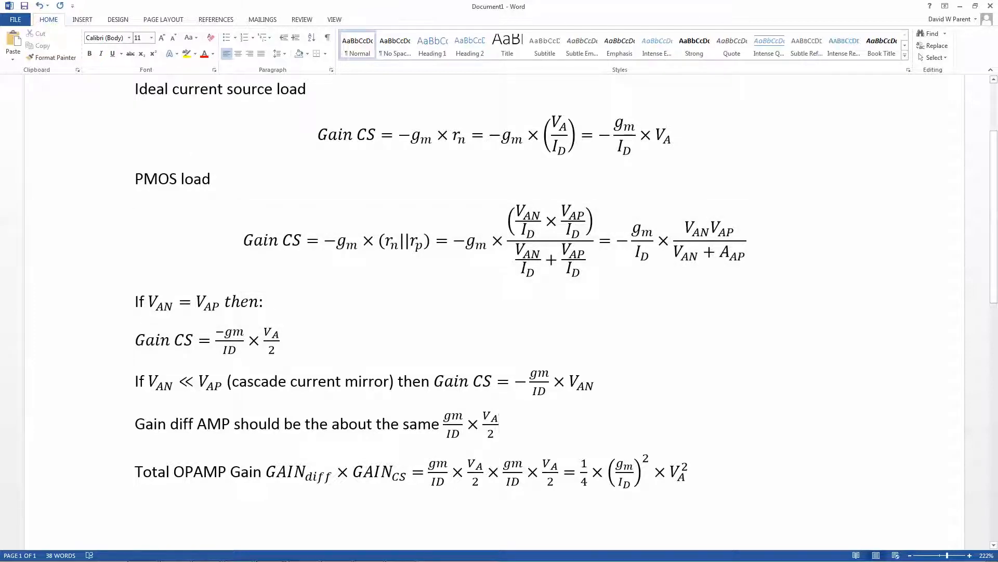
# - Return to the AMICS schematic in LTspice, review the measurement results in the error log, and close the log
pyautogui.click(335, 529)
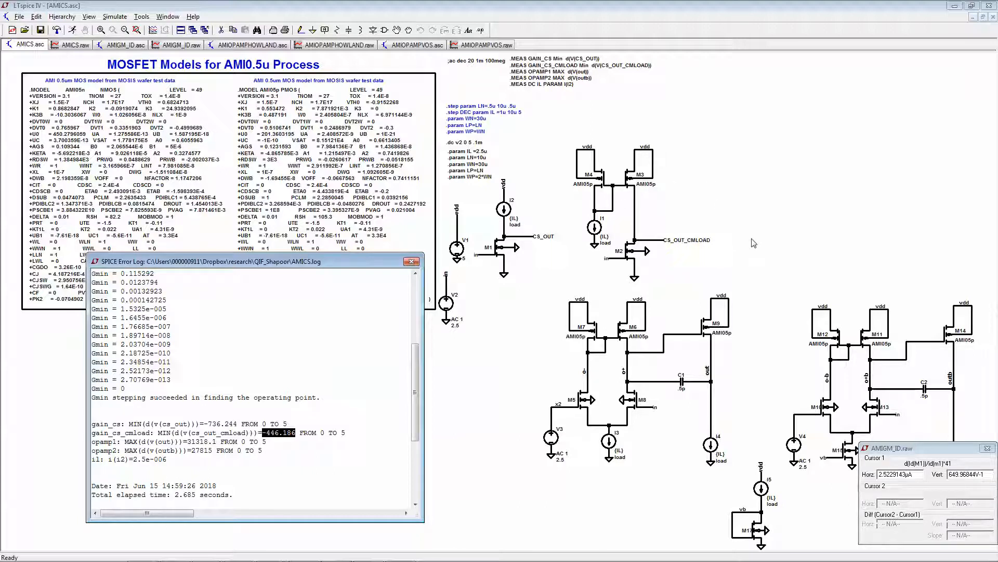
pyautogui.scroll(-1, 753, 242)
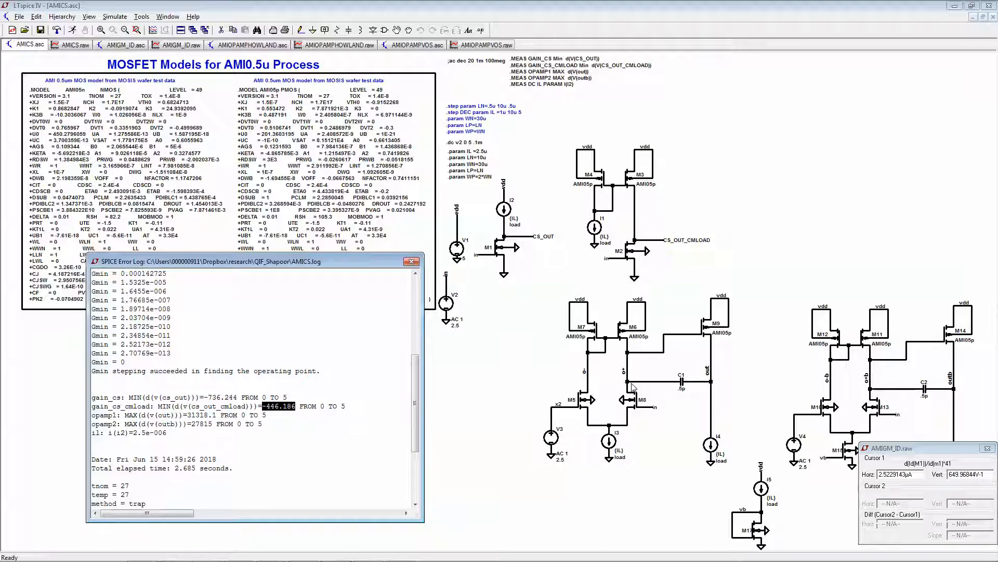
pyautogui.click(411, 261)
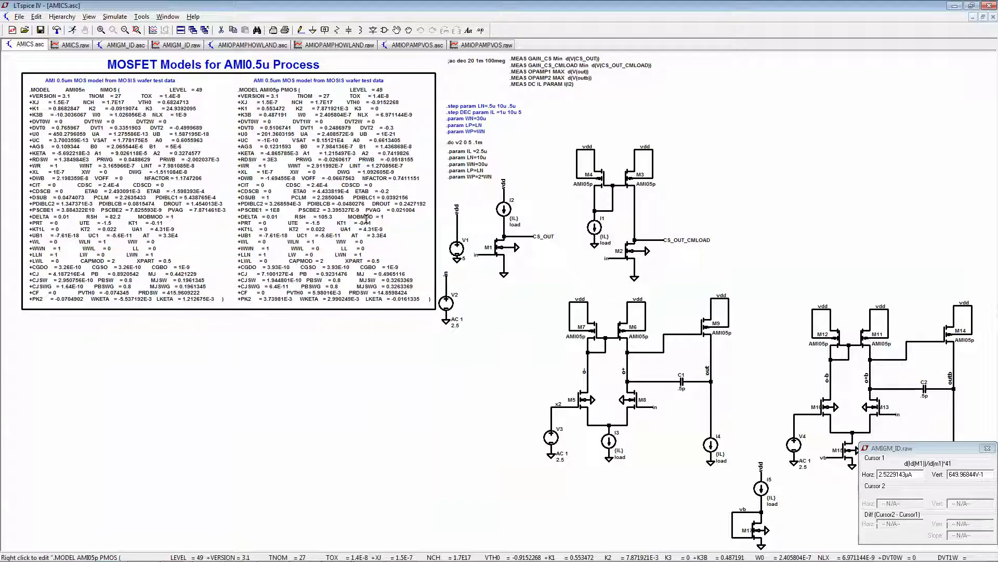
# - Add the V(o+) trace to the empty AMICS.raw plot
pyautogui.click(71, 45)
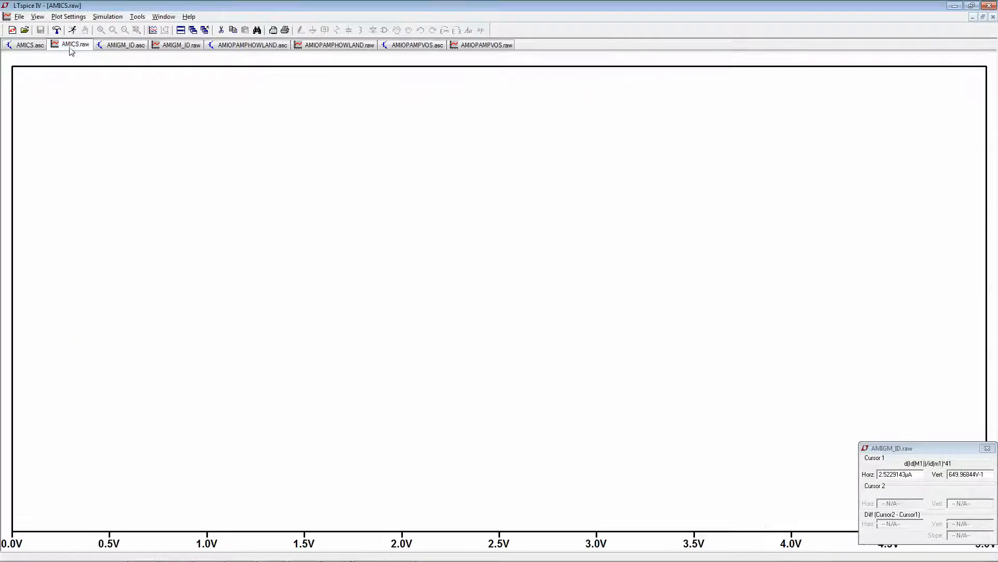
pyautogui.click(153, 30)
pyautogui.click(422, 286)
pyautogui.click(573, 213)
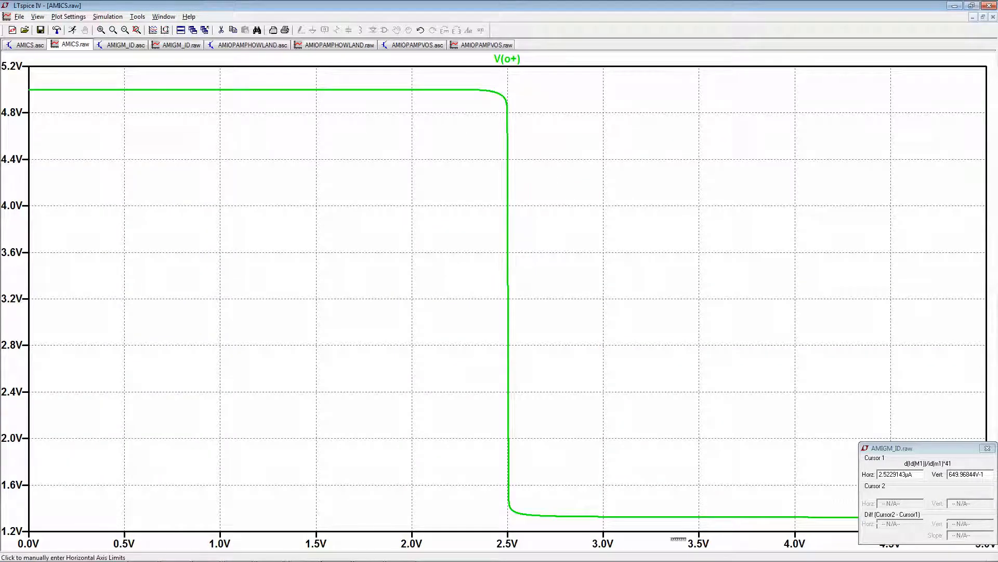
# - Change the V(o+) trace to its derivative d(V(o+)) and examine its negative peak near 2.5 V up close
pyautogui.rightClick(508, 58)
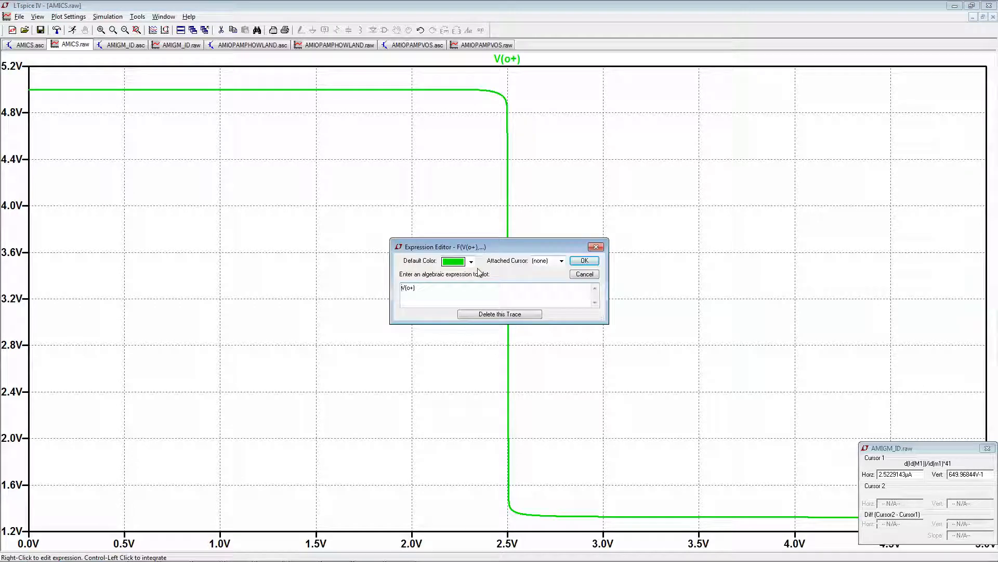
pyautogui.write('d(')
pyautogui.press('Return')
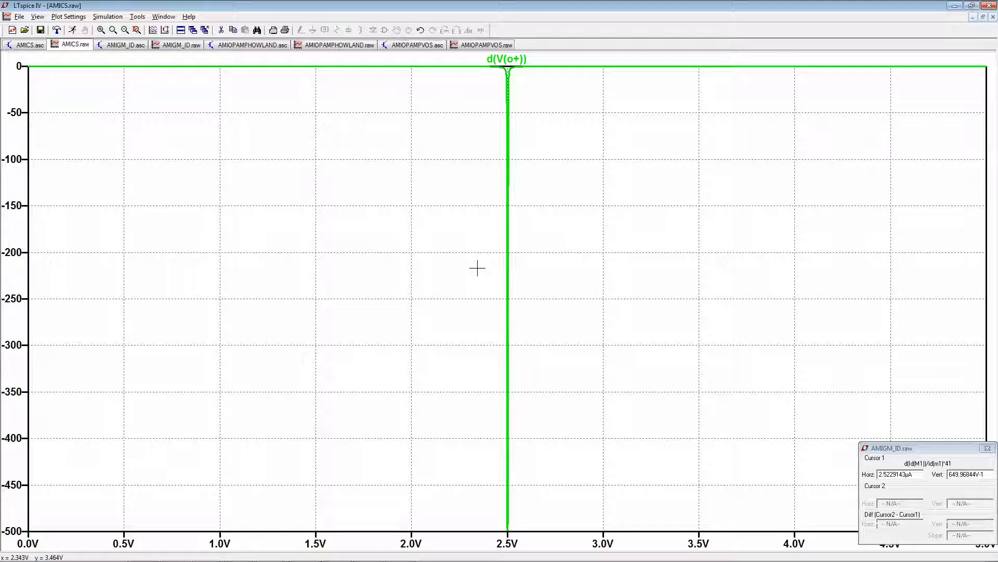
pyautogui.moveTo(484, 505); pyautogui.dragTo(518, 541)
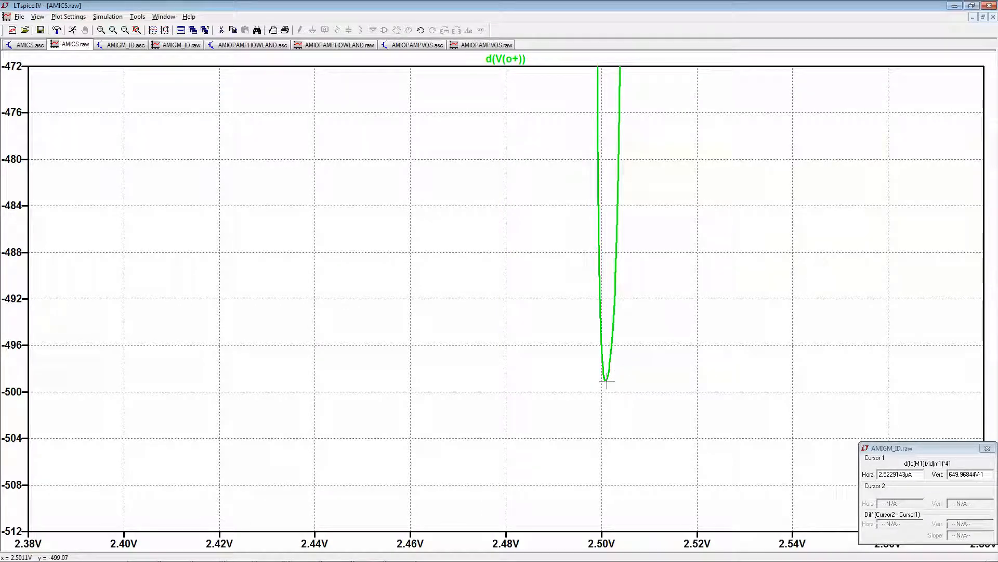
pyautogui.moveTo(590, 359); pyautogui.dragTo(624, 389)
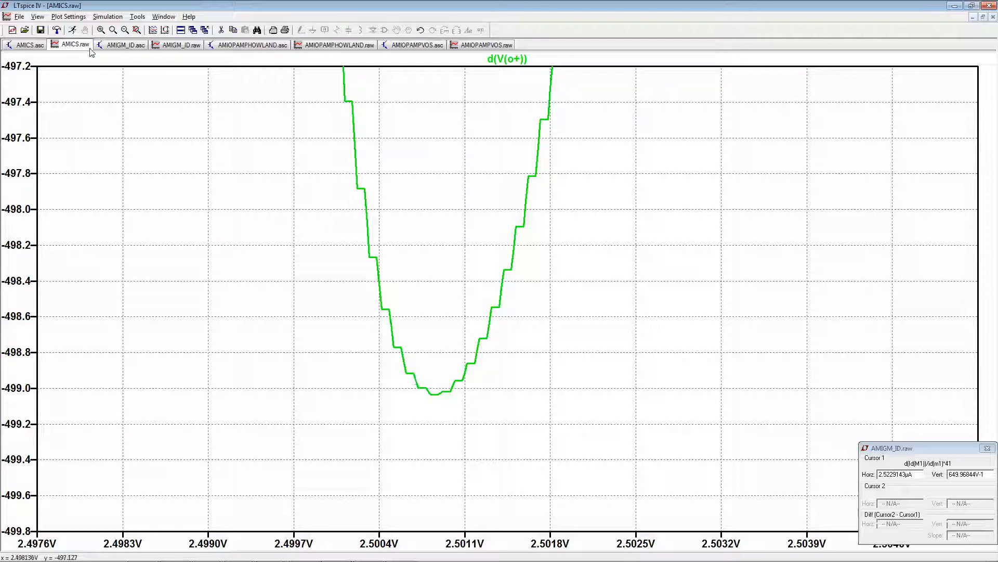
# - Open the SPICE error log of the AMICS schematic, read the opamp1 and opamp2 gain measurements, and close the log
pyautogui.click(109, 46)
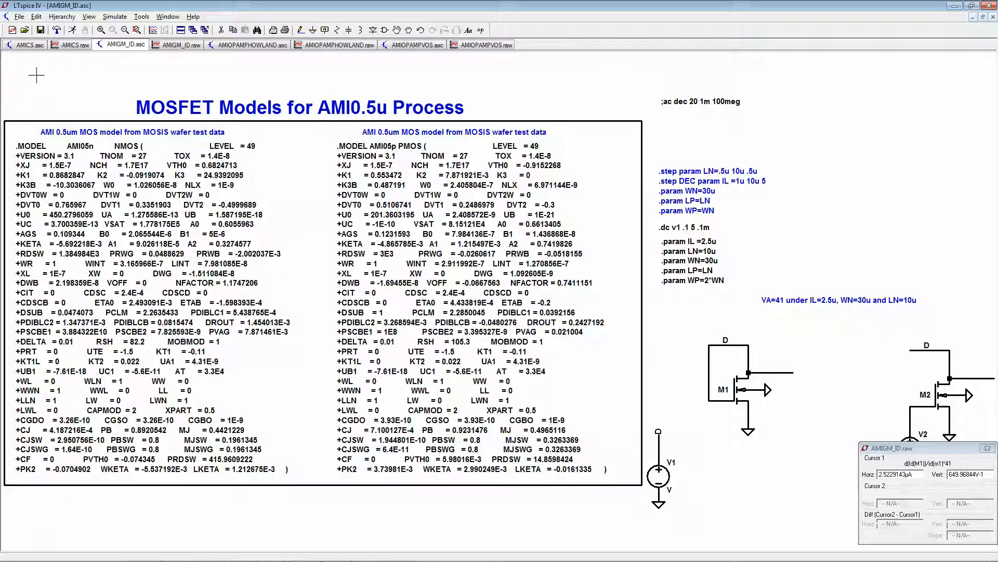
pyautogui.click(29, 46)
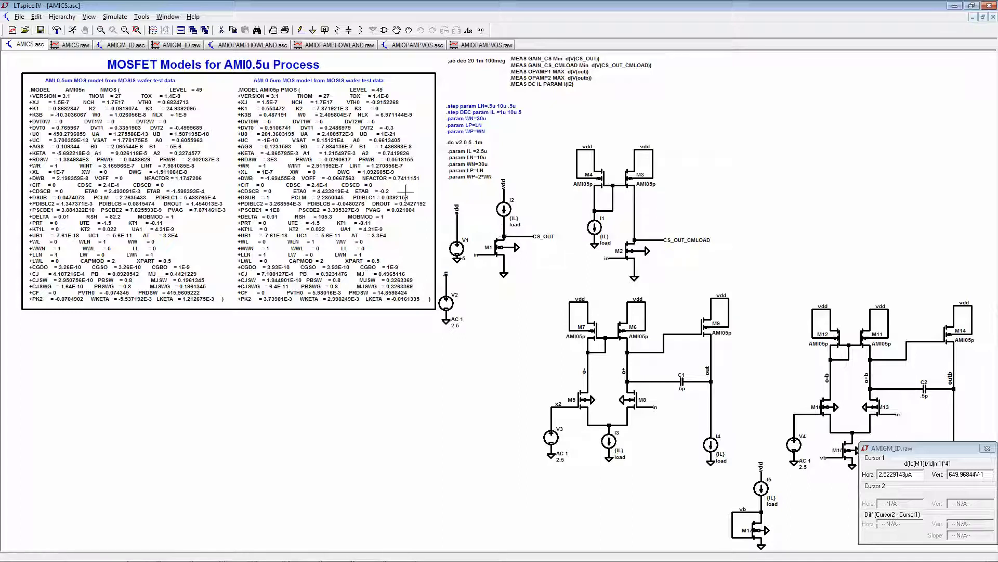
pyautogui.click(61, 17)
pyautogui.moveTo(39, 20)
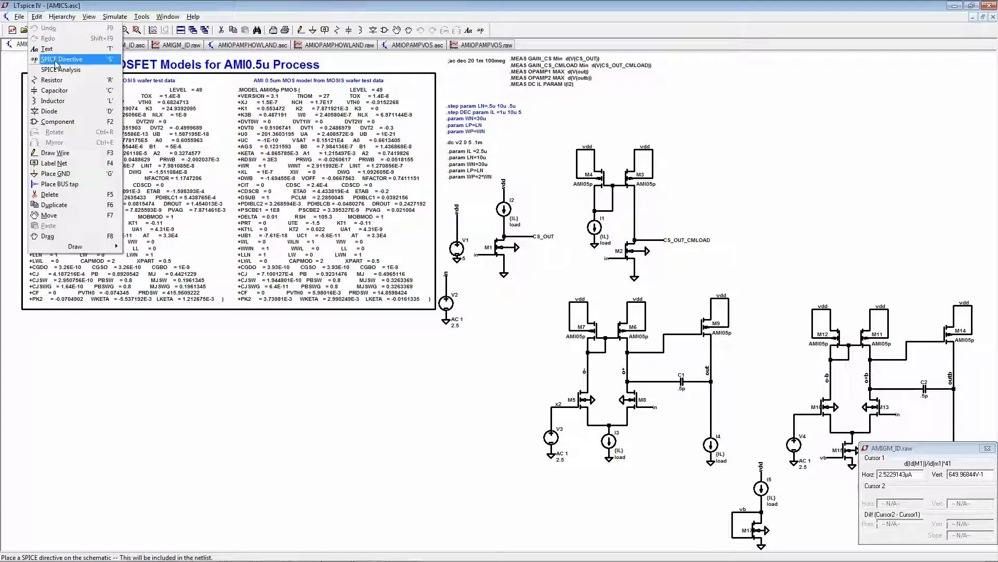
pyautogui.moveTo(89, 18)
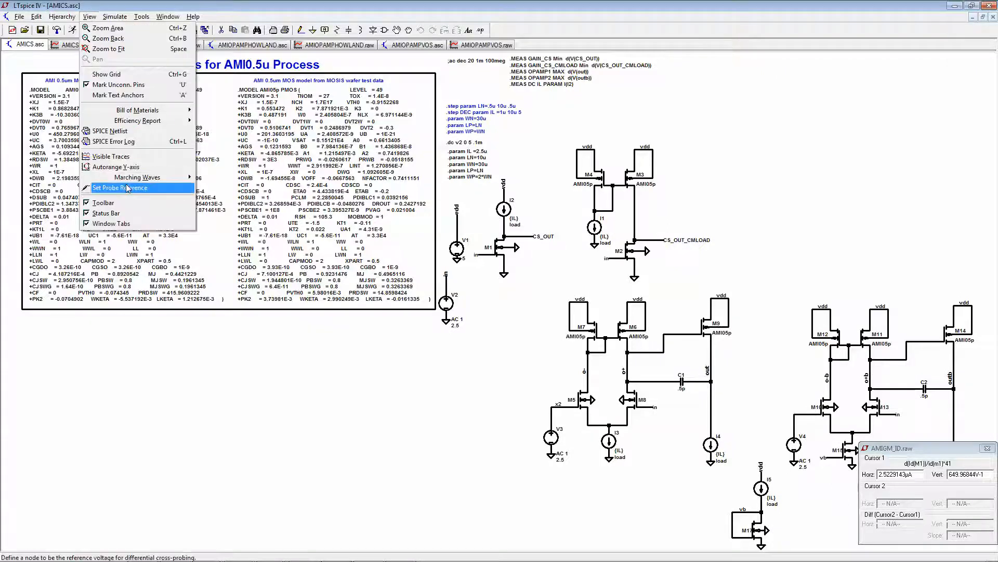
pyautogui.click(113, 141)
pyautogui.scroll(-3, 361, 347)
pyautogui.scroll(-7, 361, 347)
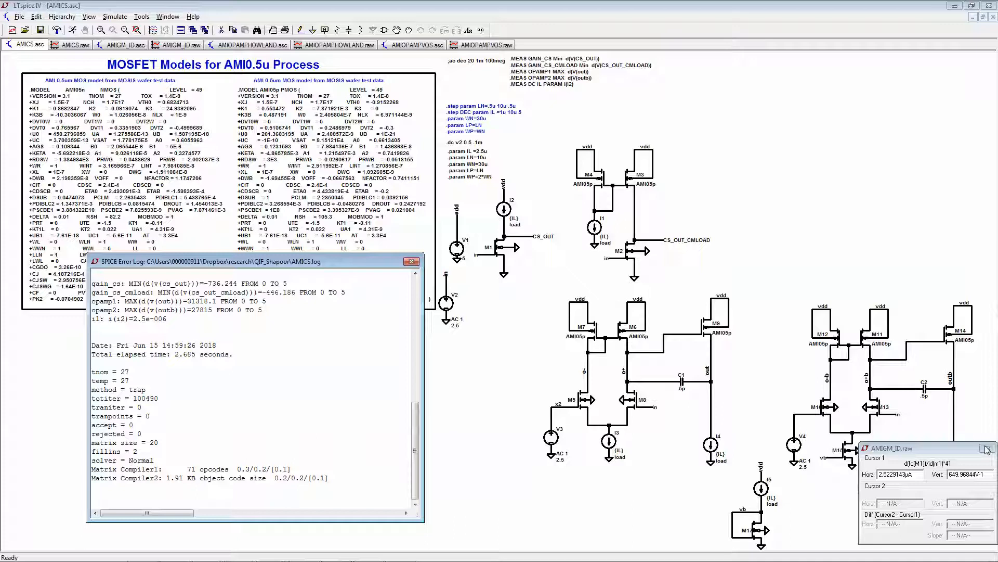
pyautogui.click(412, 262)
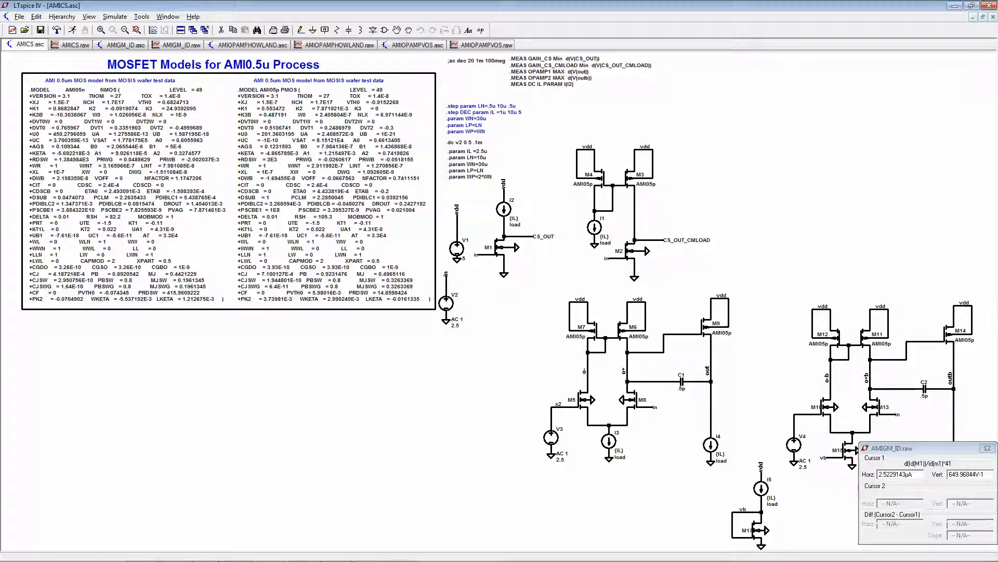
# - Switch to the Word gain equations and review the total op-amp gain formula, highlighting its squared gm/ID and V_A factors
pyautogui.moveTo(331, 543)
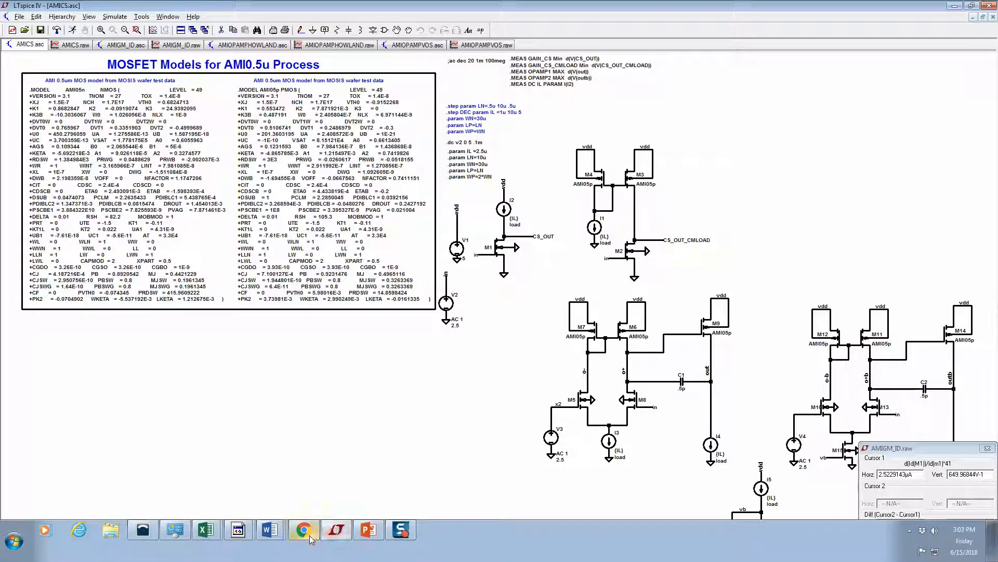
pyautogui.moveTo(271, 532)
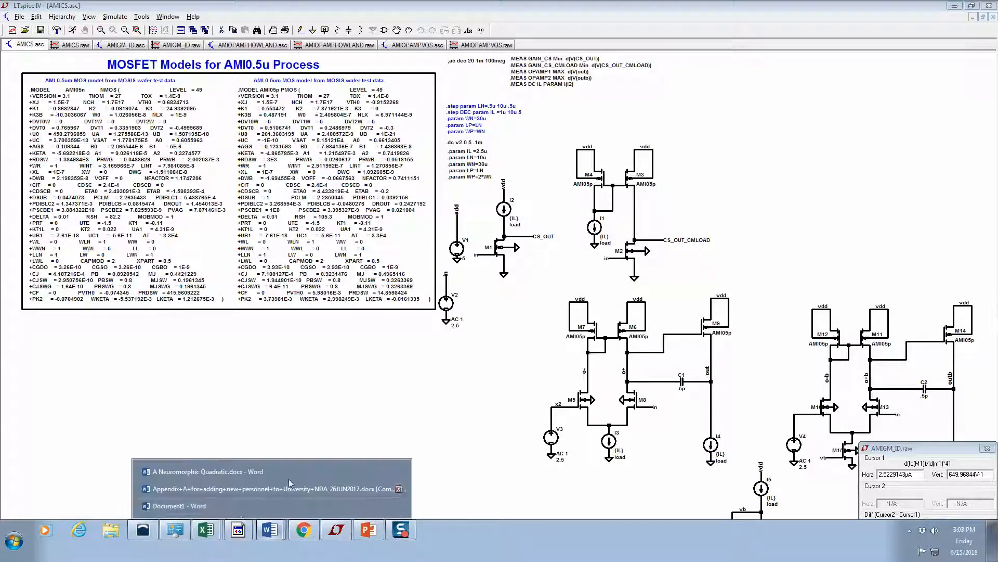
pyautogui.click(236, 507)
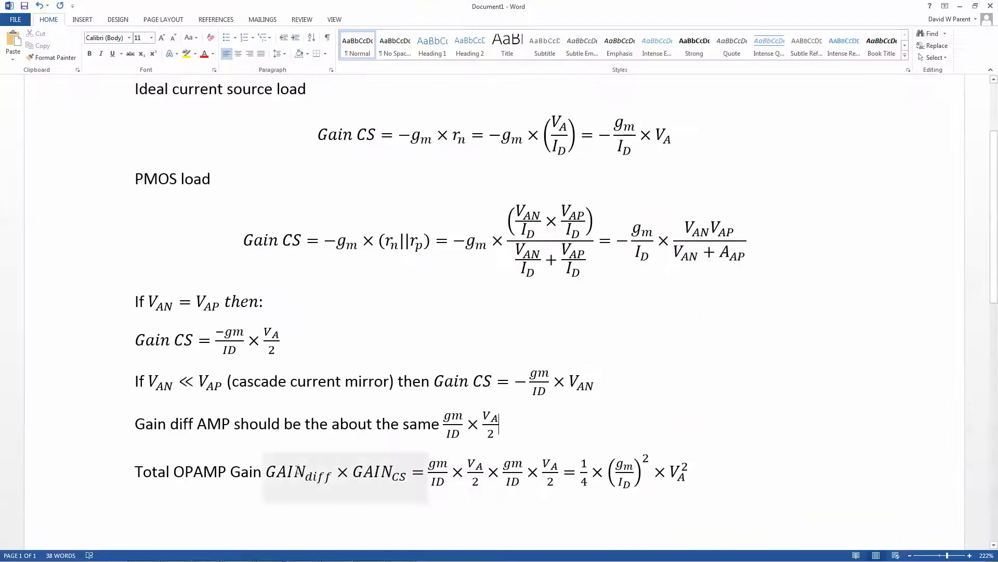
pyautogui.moveTo(276, 471); pyautogui.dragTo(412, 474)
pyautogui.click(417, 473)
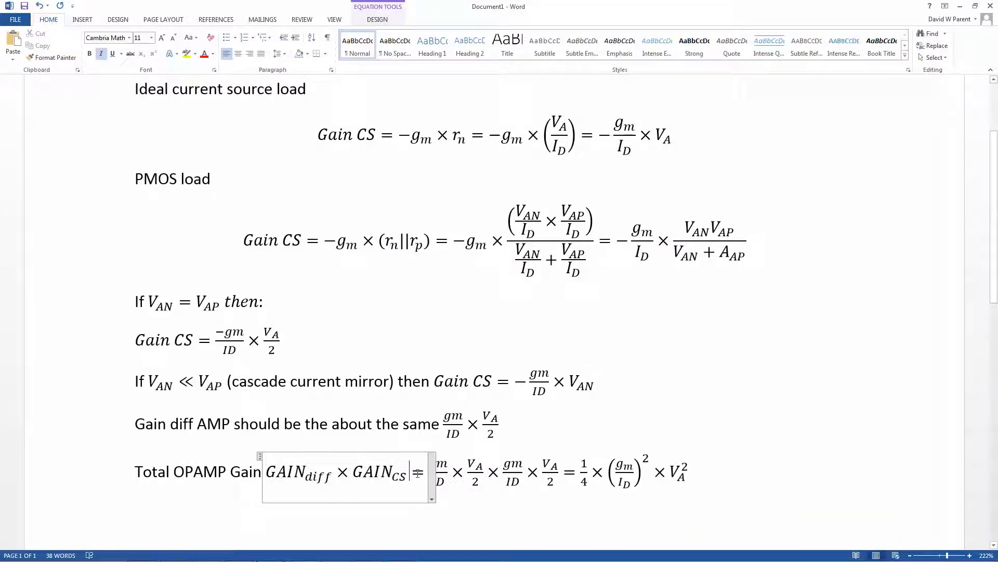
pyautogui.click(518, 440)
pyautogui.moveTo(607, 473); pyautogui.dragTo(644, 476)
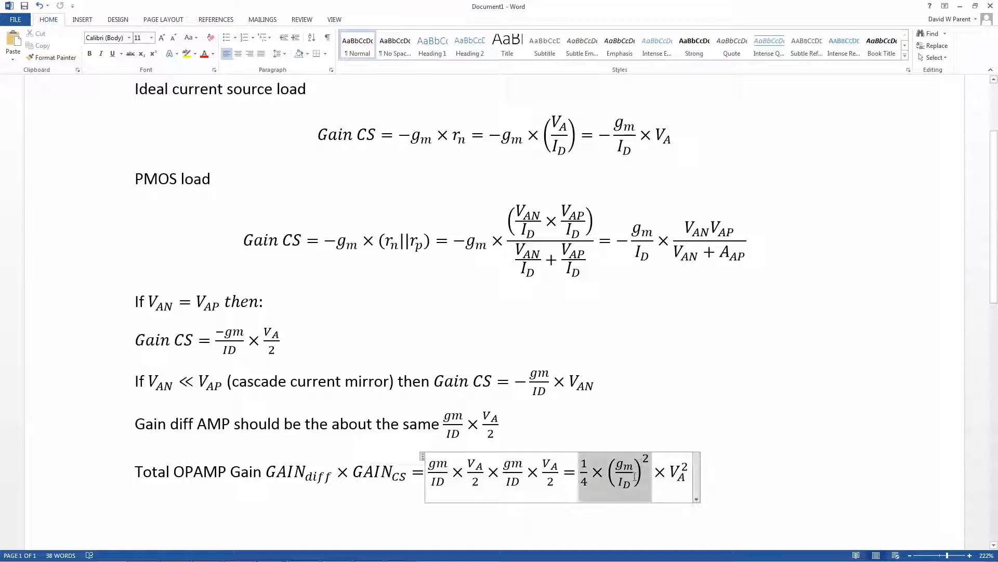
pyautogui.moveTo(670, 475); pyautogui.dragTo(685, 477)
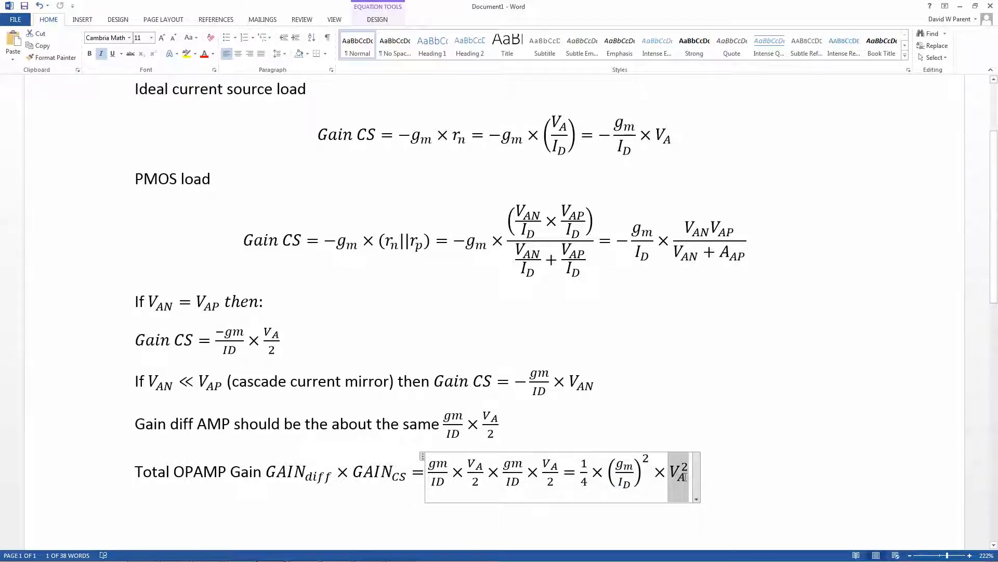
# - Return to the AMIGM_ID.raw plot in LTspice and set the gain trace expression to (d(Id(M1))/id(m1)*41)^2
pyautogui.moveTo(209, 531)
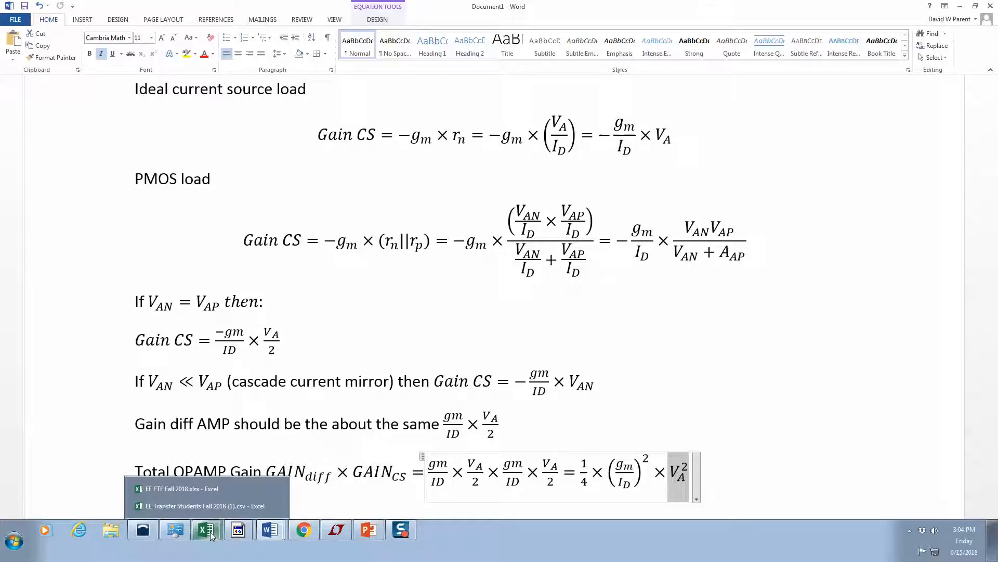
pyautogui.click(336, 530)
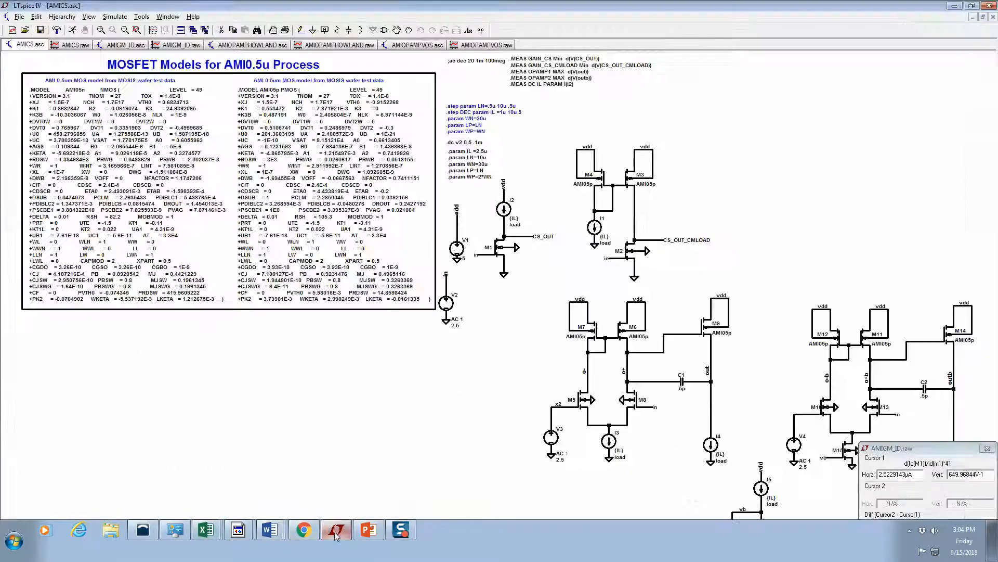
pyautogui.click(172, 45)
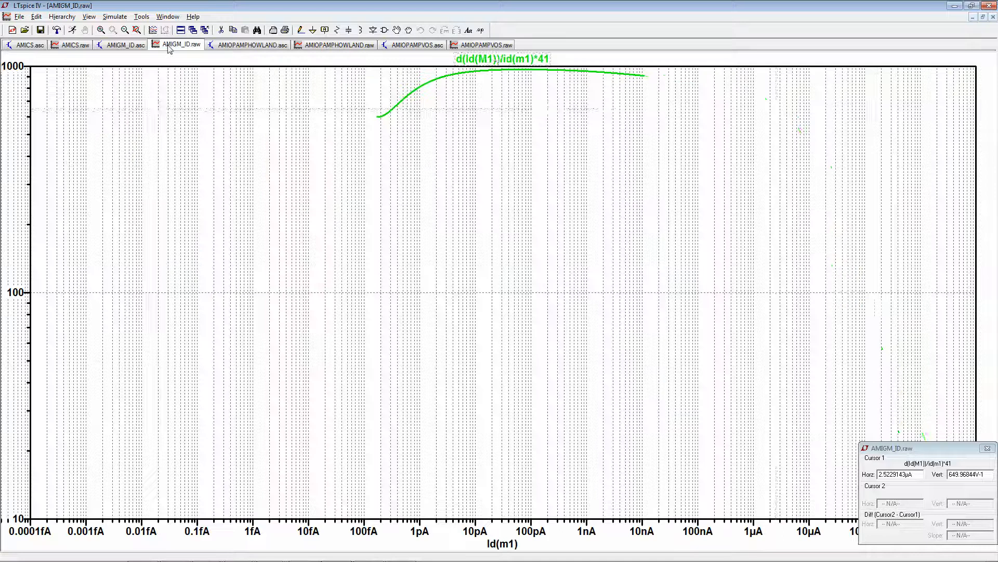
pyautogui.rightClick(495, 61)
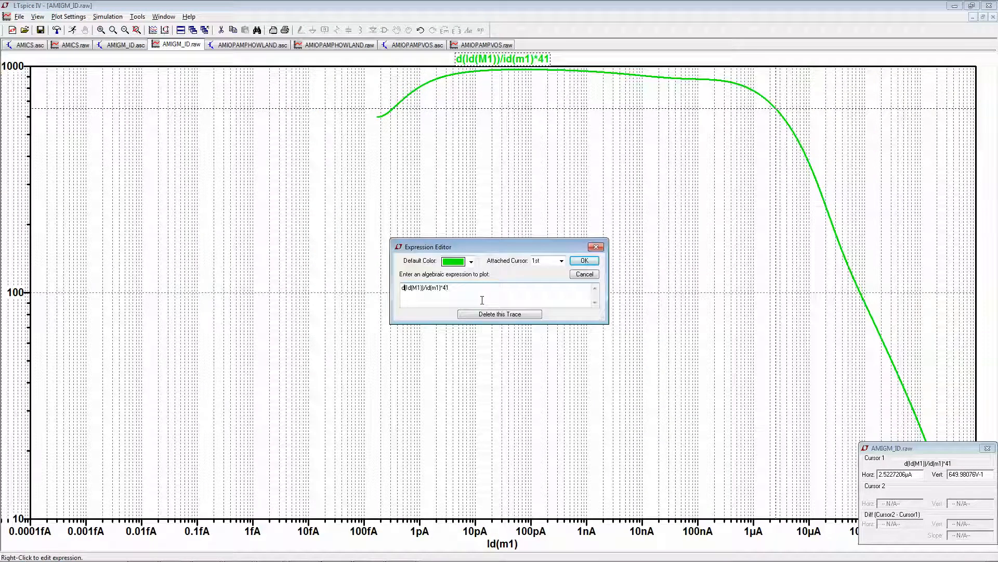
pyautogui.write('(')
pyautogui.press('Return')
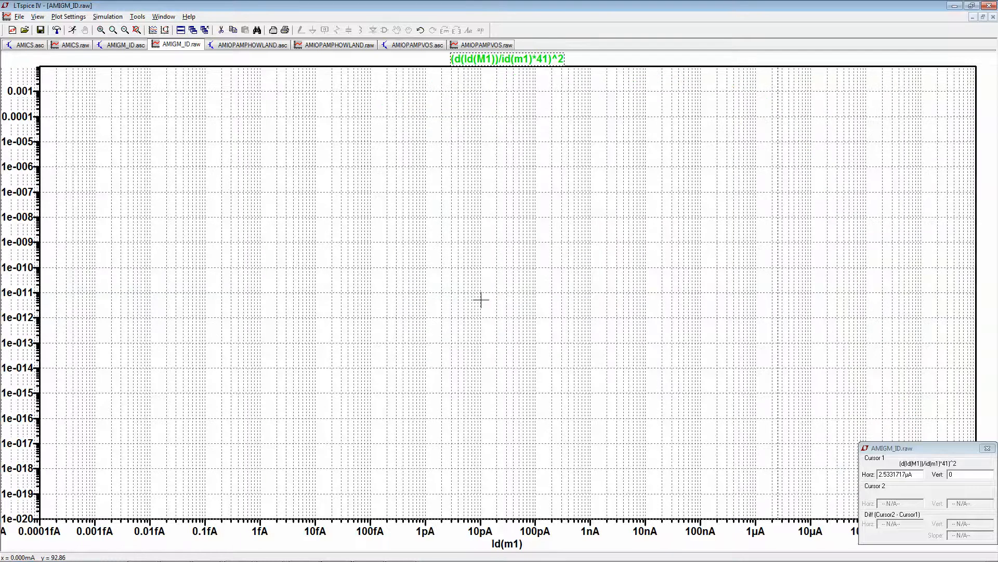
# - Replace the ^2 exponent in the gain trace expression with **2
pyautogui.rightClick(533, 59)
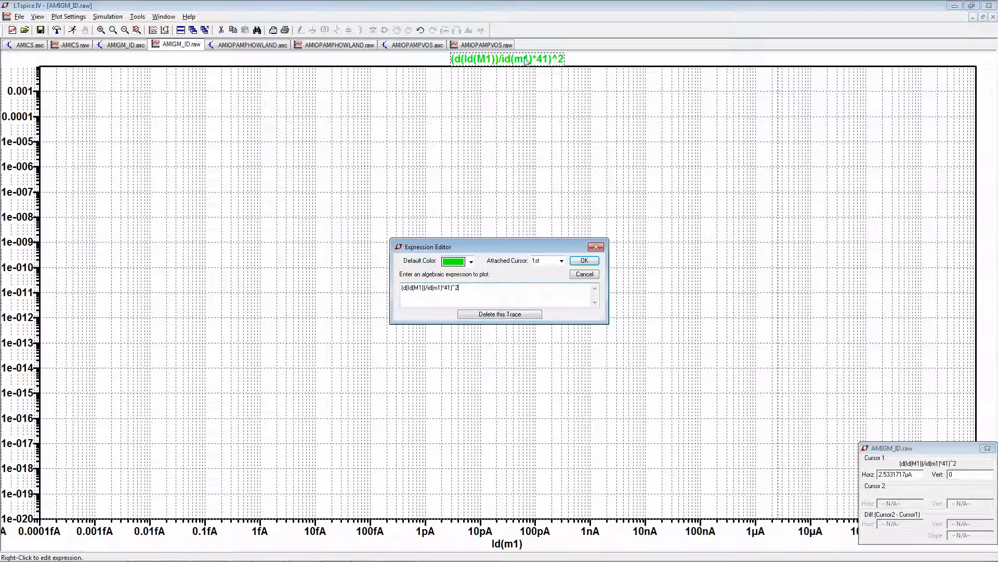
pyautogui.press('BackSpace')
pyautogui.press('BackSpace')
pyautogui.press('Return')
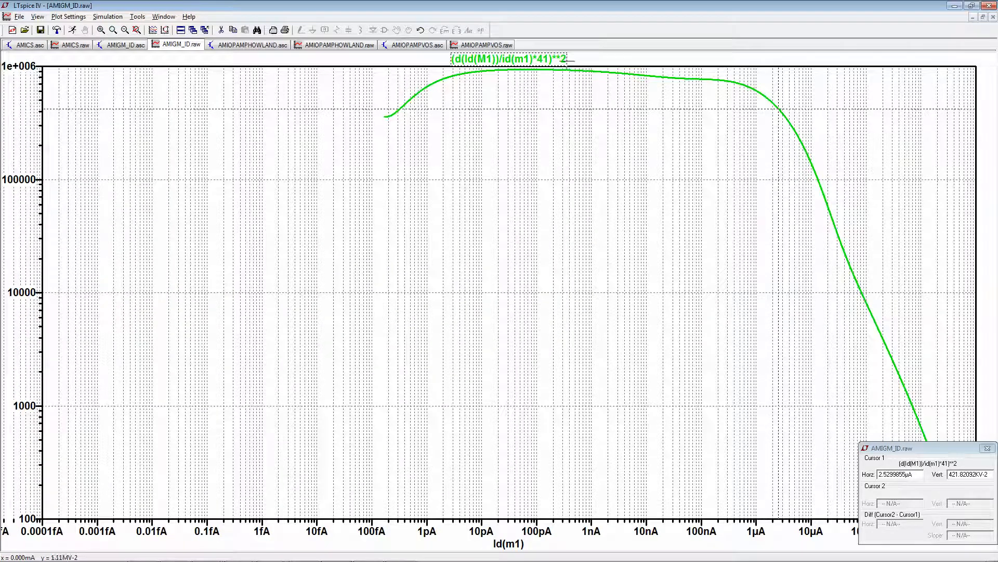
# - Divide the squared gain expression by 4, attach a second cursor, and read the trace with cursor 1 at about 2.4 µA
pyautogui.rightClick(488, 58)
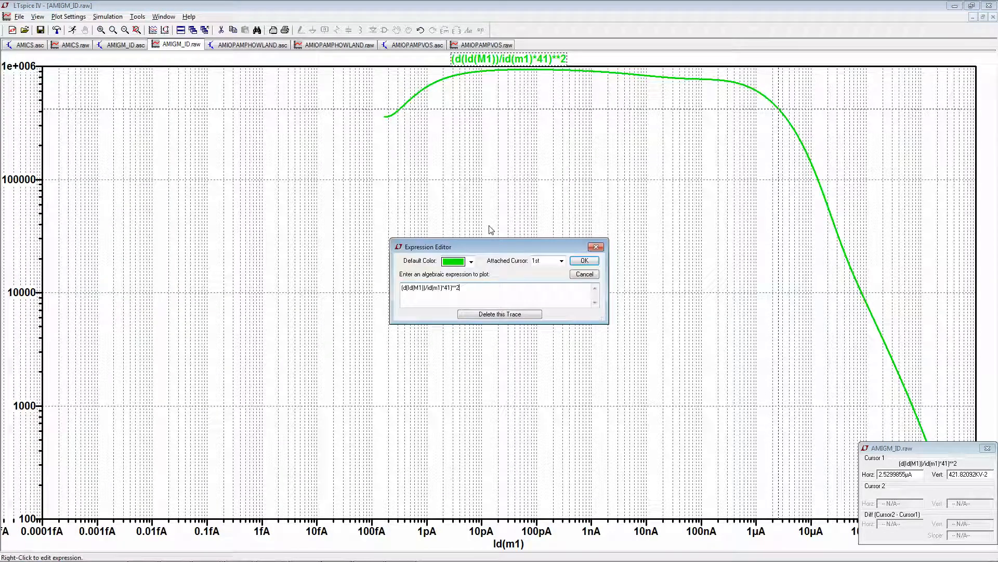
pyautogui.write('/4')
pyautogui.press('Return')
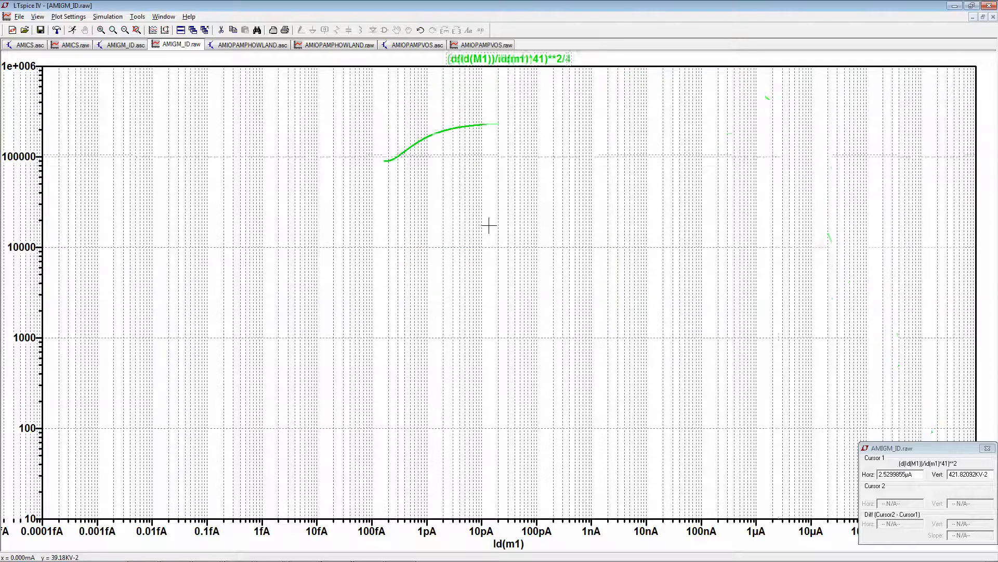
pyautogui.click(525, 59)
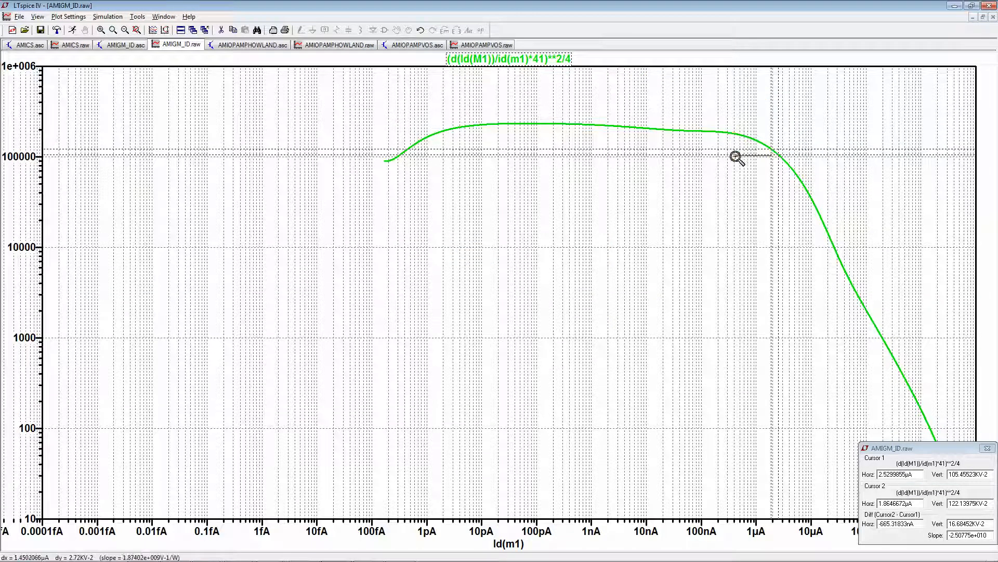
pyautogui.moveTo(773, 154); pyautogui.dragTo(774, 155)
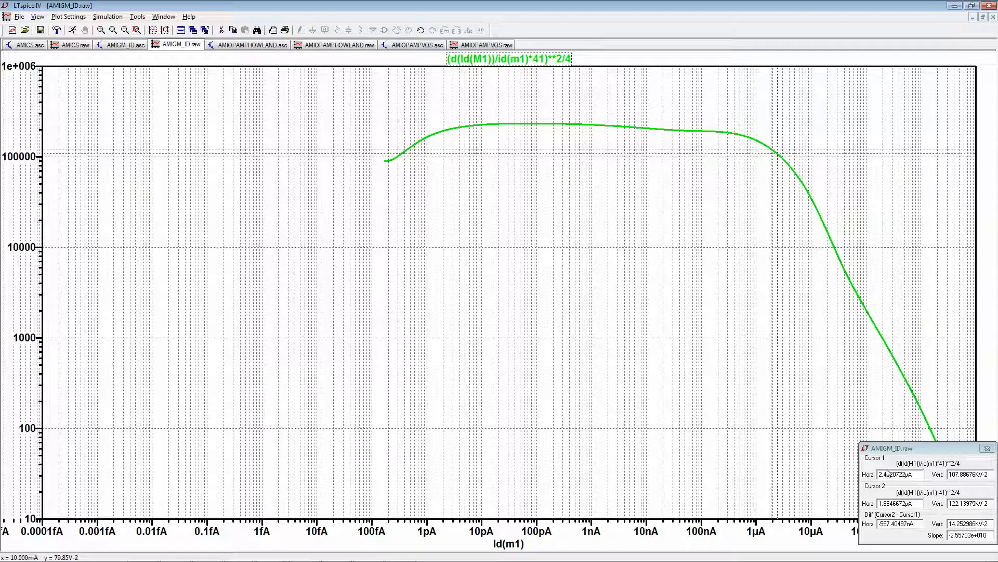
# - Read the op-amp gain trace with cursor 1 at about 2.6 µA and about 3.1 µA
pyautogui.moveTo(774, 154); pyautogui.dragTo(779, 158)
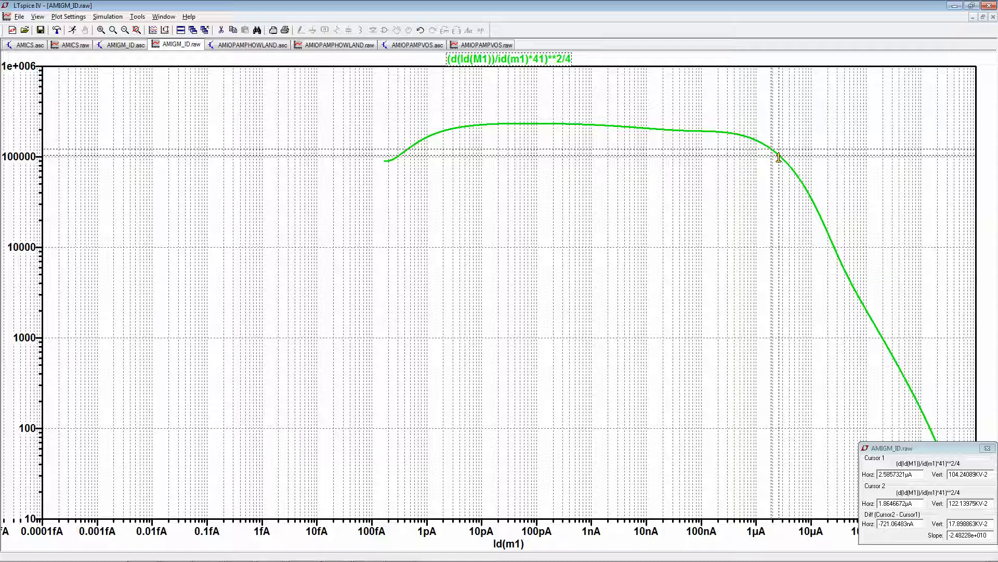
pyautogui.moveTo(779, 158); pyautogui.dragTo(783, 158)
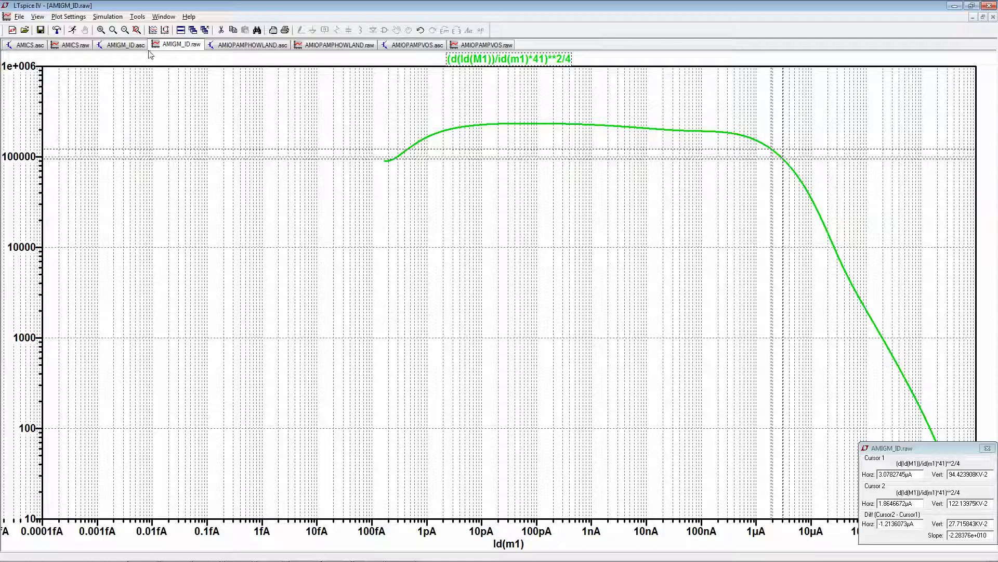
# - Switch to the AMICS.asc schematic, open its SPICE error log, and examine the measured common-source and op-amp gains
pyautogui.click(125, 44)
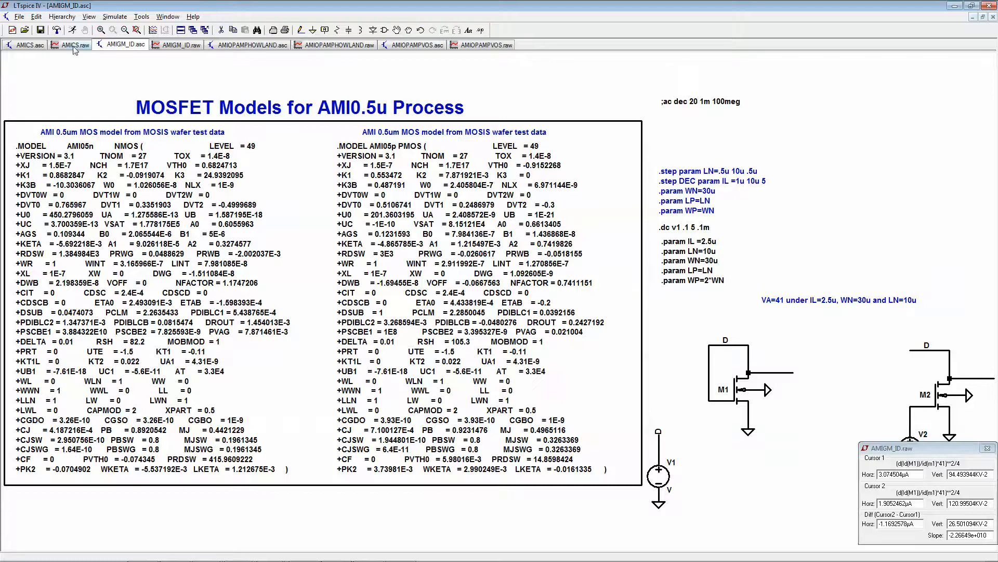
pyautogui.click(33, 45)
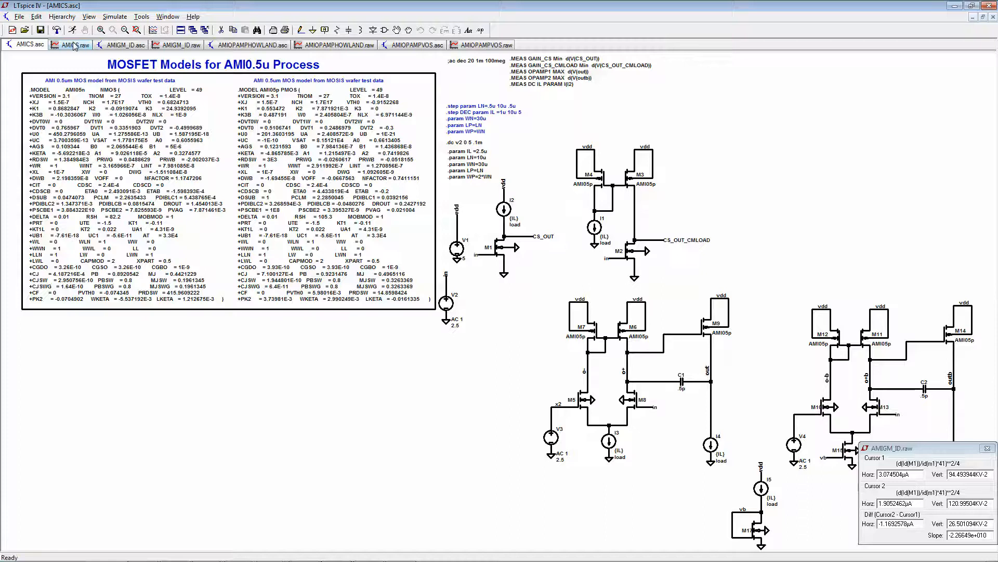
pyautogui.click(89, 17)
pyautogui.moveTo(115, 18)
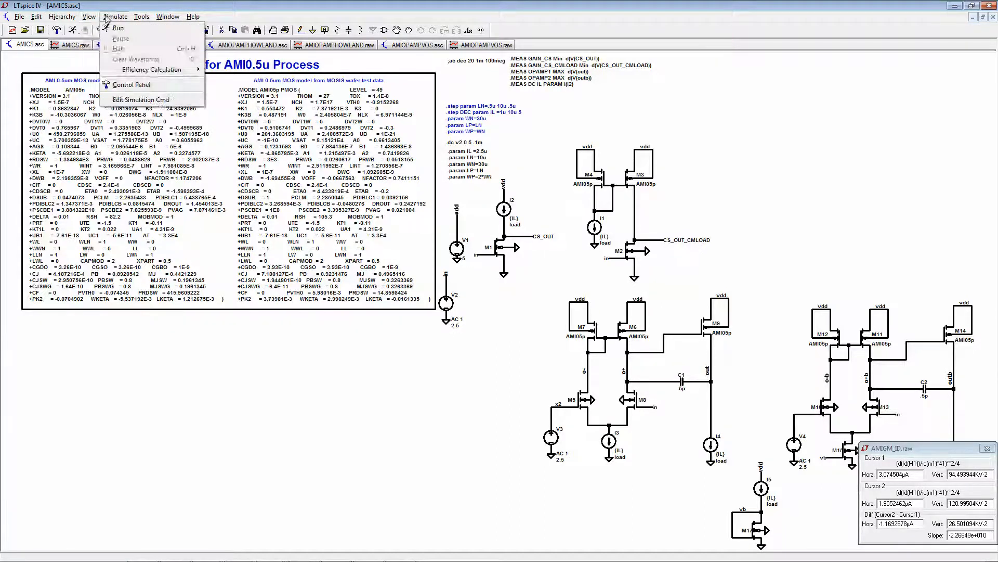
pyautogui.click(114, 141)
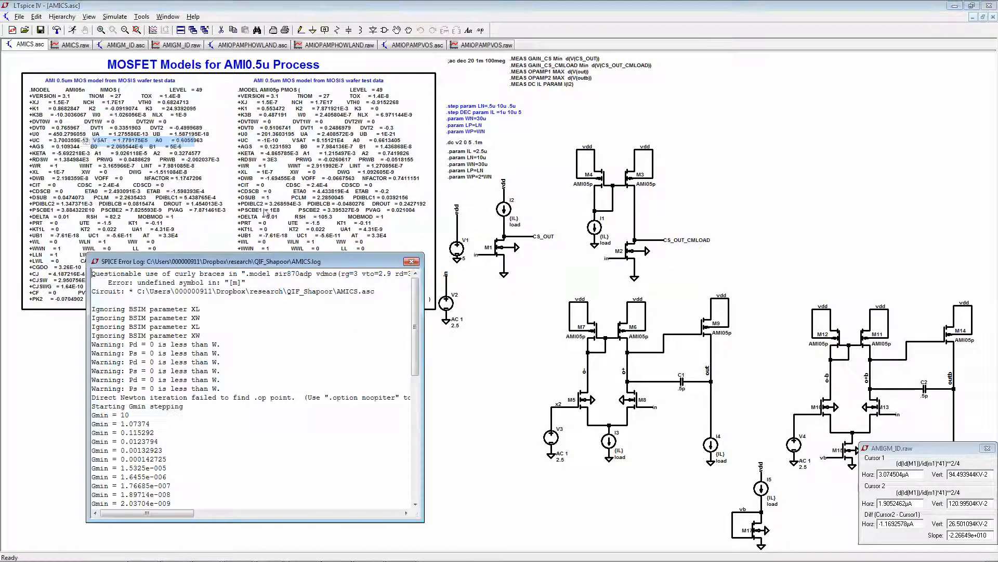
pyautogui.scroll(-10, 261, 405)
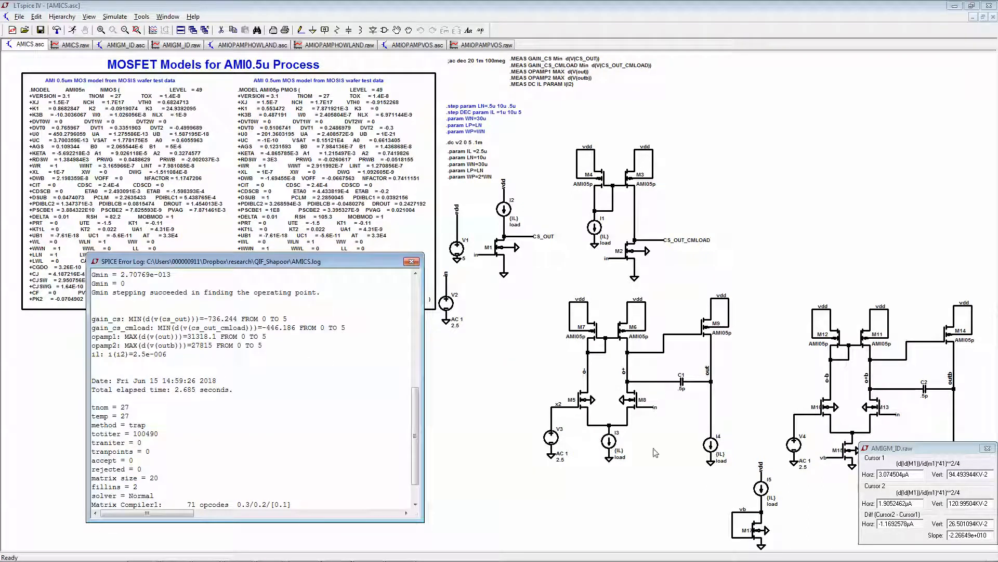
pyautogui.click(197, 337)
# - Switch to the Word gain equations and highlight the first gm/ID factor in the total op-amp gain formula
pyautogui.click(305, 532)
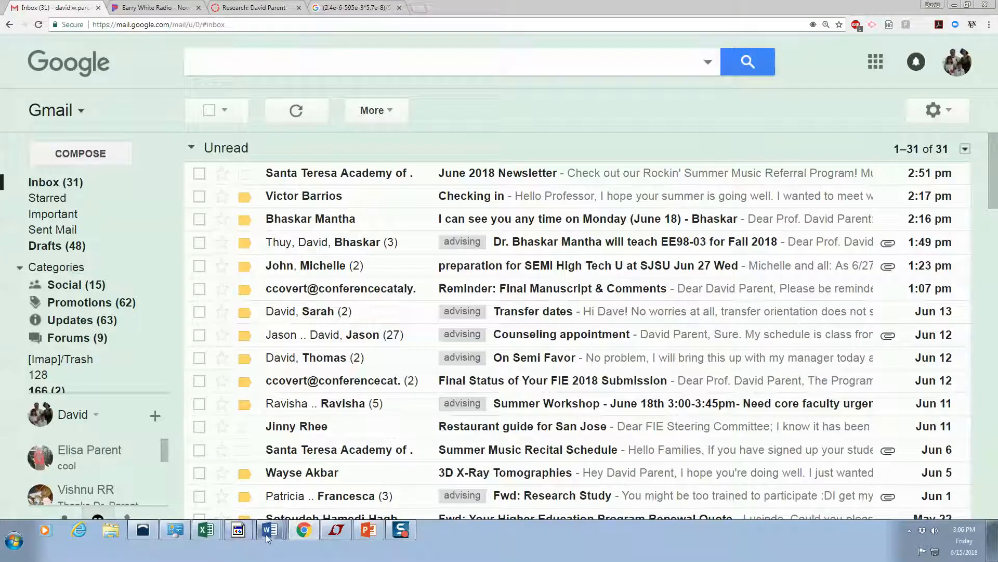
pyautogui.moveTo(267, 536)
pyautogui.click(212, 504)
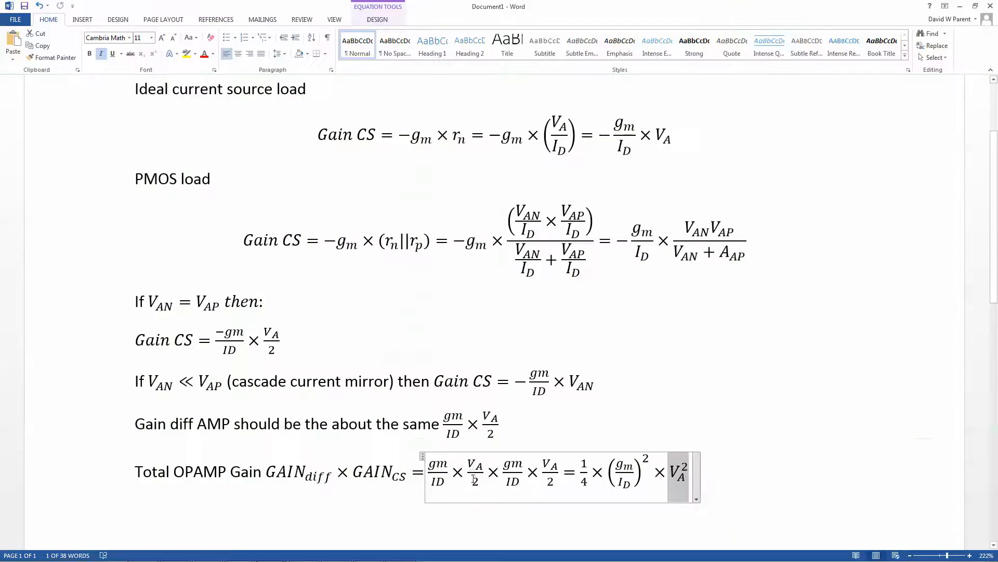
pyautogui.moveTo(430, 466); pyautogui.dragTo(449, 482)
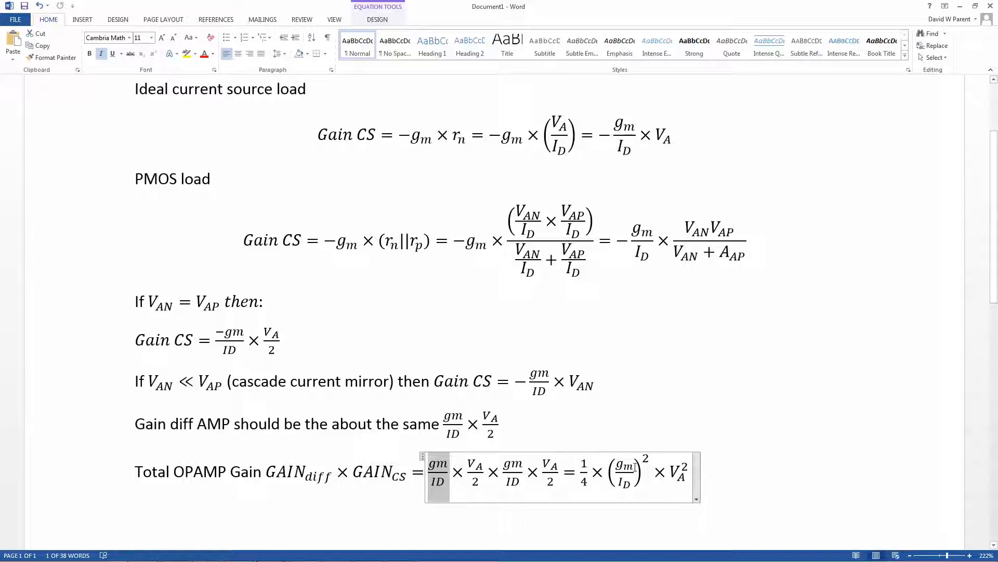
# - Return to LTspice, check the opamp1 gain in the AMICS error log, and close the log and the AMIGM_ID cursor readout
pyautogui.click(963, 7)
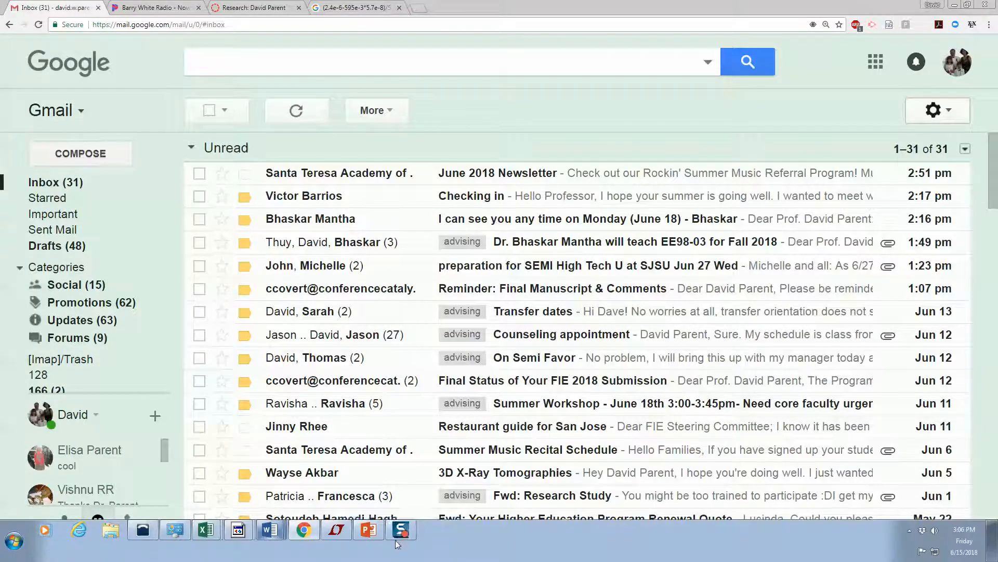
pyautogui.moveTo(401, 539)
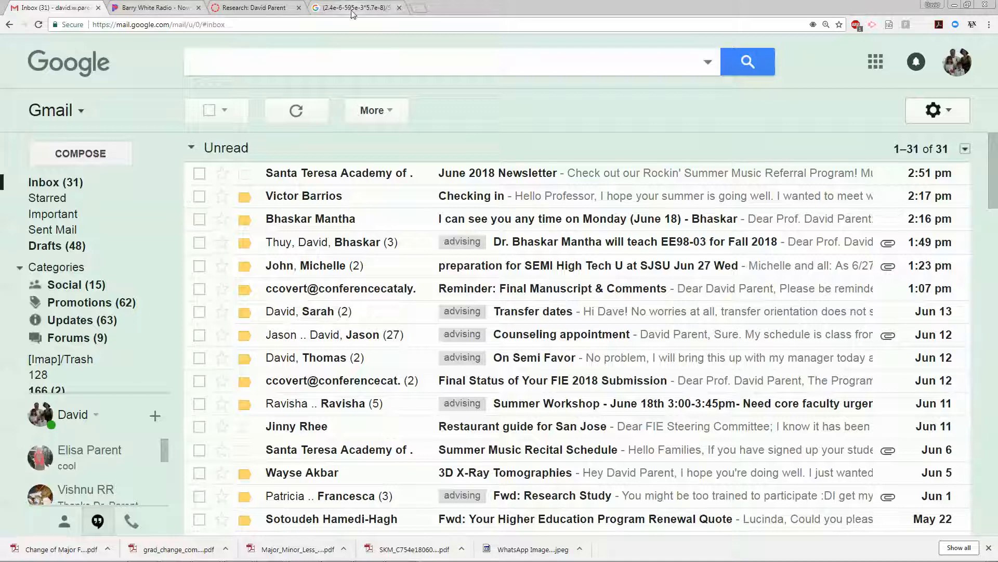
pyautogui.moveTo(439, 560)
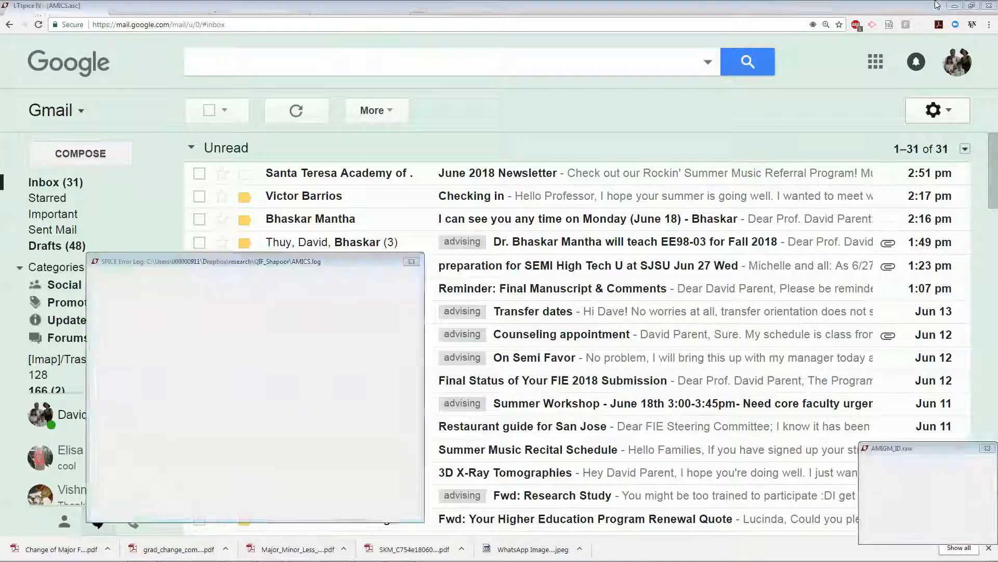
pyautogui.click(954, 6)
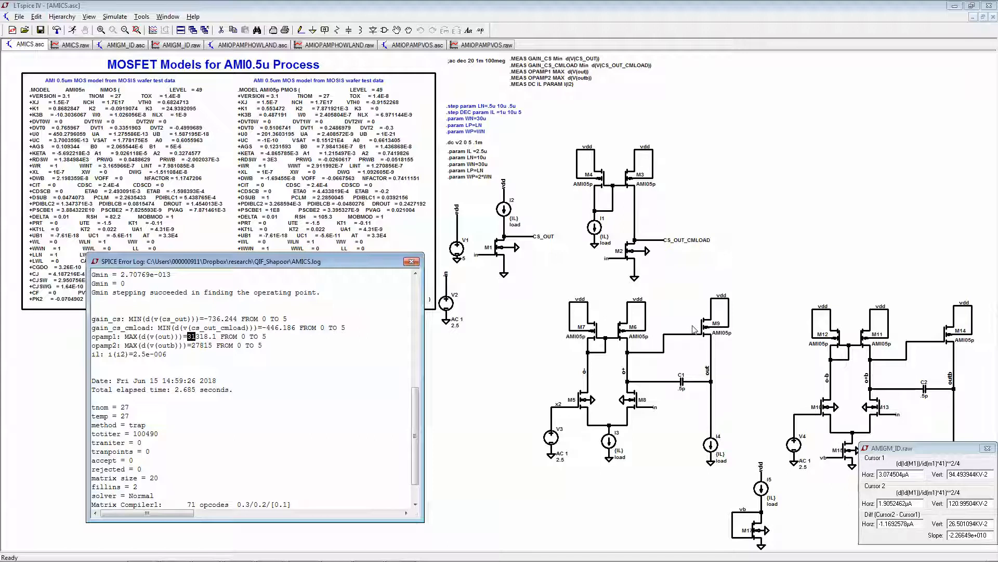
pyautogui.click(194, 337)
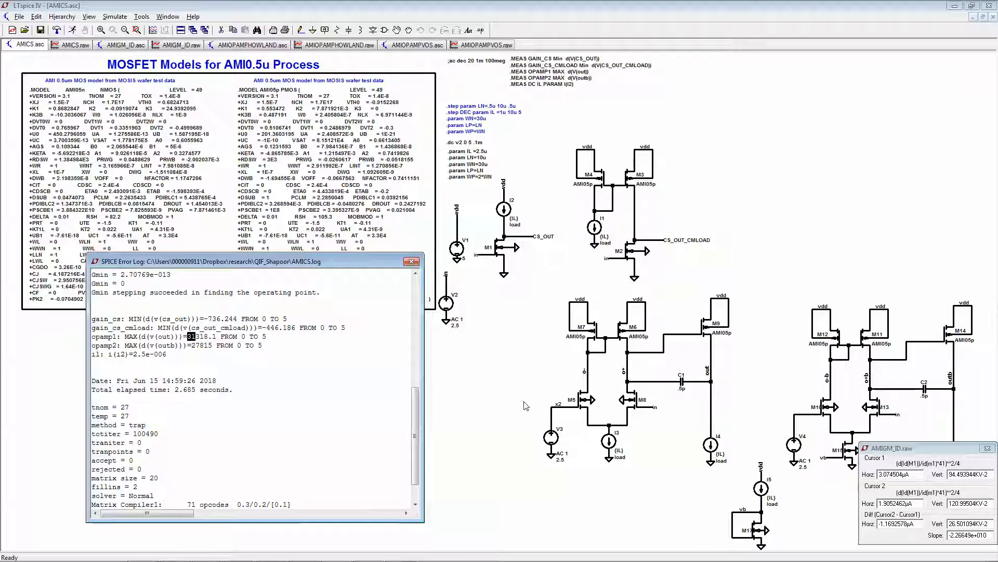
pyautogui.click(412, 261)
pyautogui.click(988, 447)
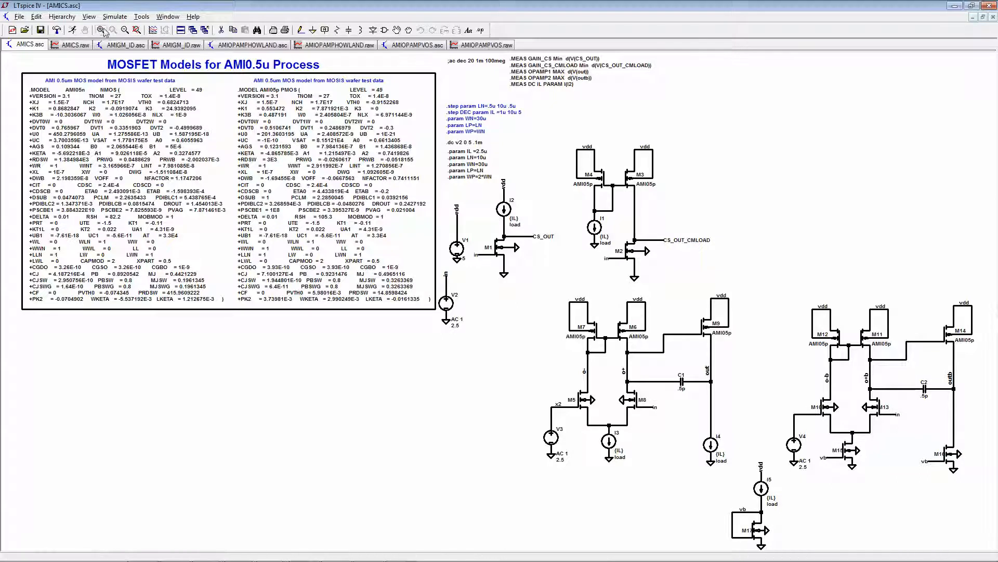
pyautogui.click(116, 17)
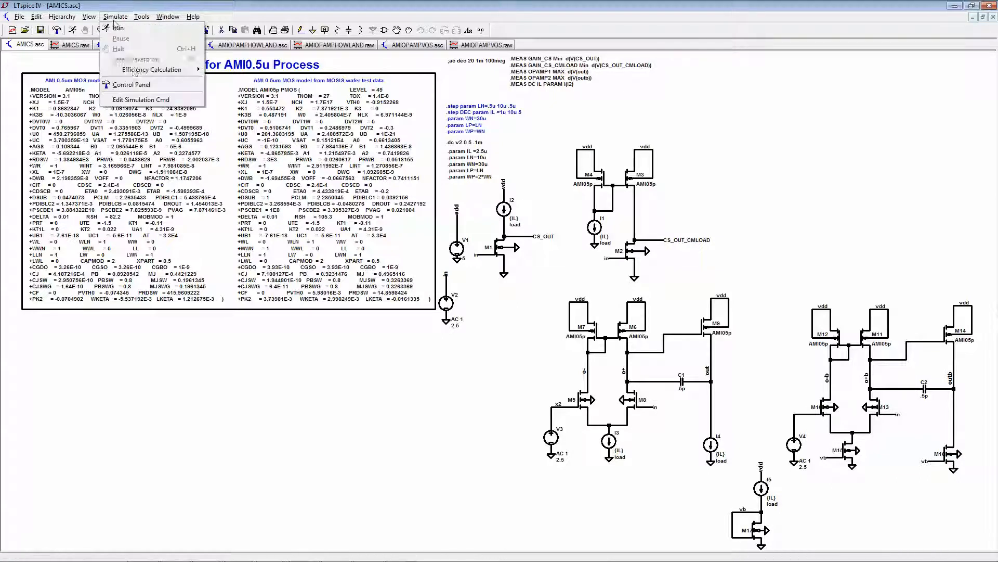
pyautogui.click(139, 105)
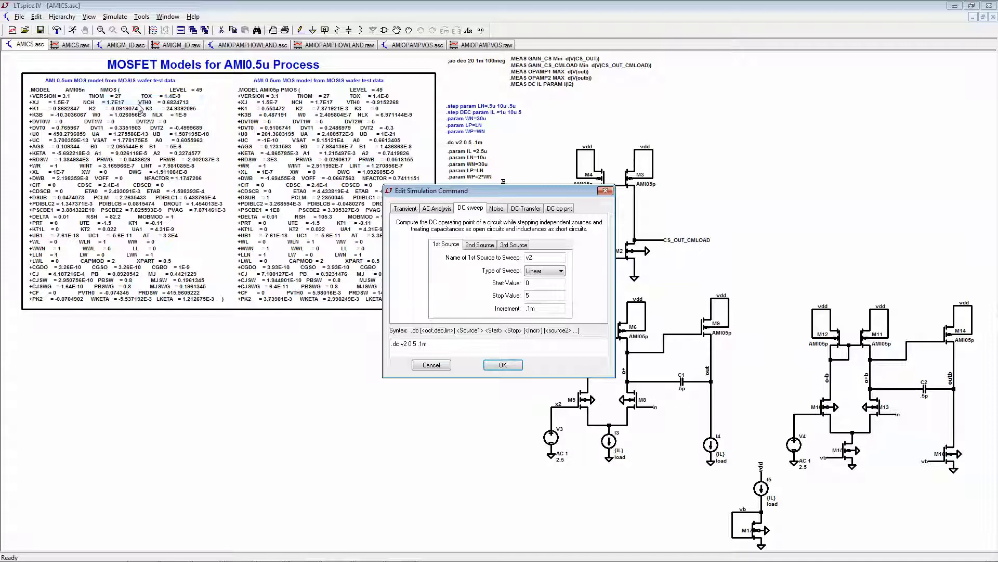
pyautogui.click(438, 365)
# - Reopen the AMICS SPICE error log and highlight the measured opamp2 gain value
pyautogui.click(88, 17)
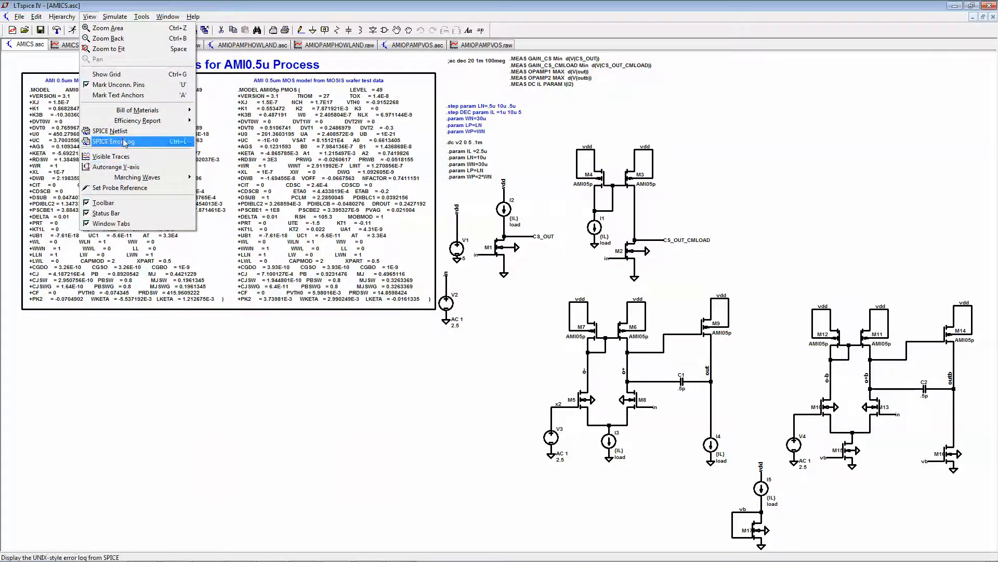
pyautogui.click(124, 141)
pyautogui.scroll(-10, 324, 390)
pyautogui.scroll(-3, 325, 390)
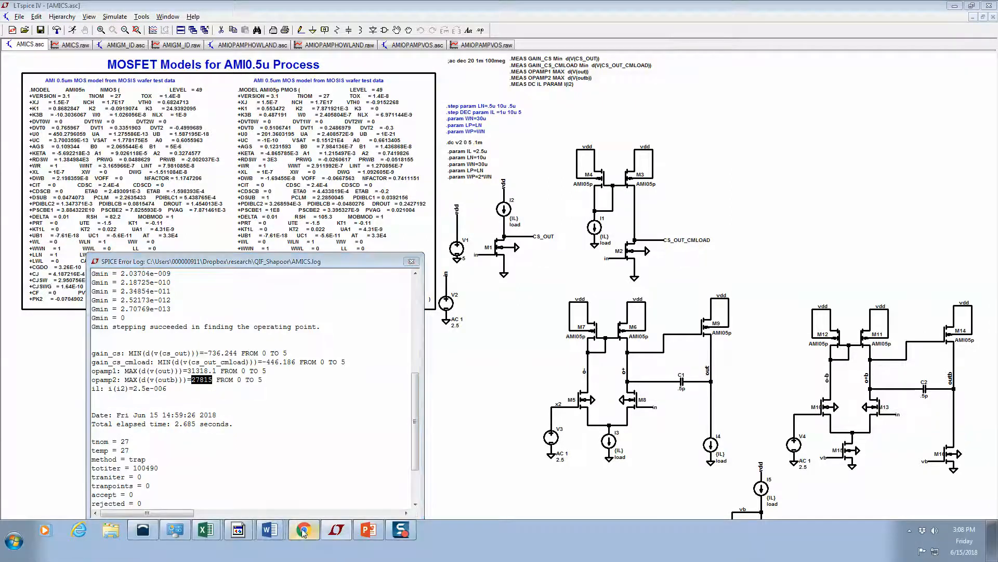
# - Switch to Chrome and calculate 20*log(30e3) with a Google search in a new tab
pyautogui.click(304, 532)
pyautogui.click(417, 8)
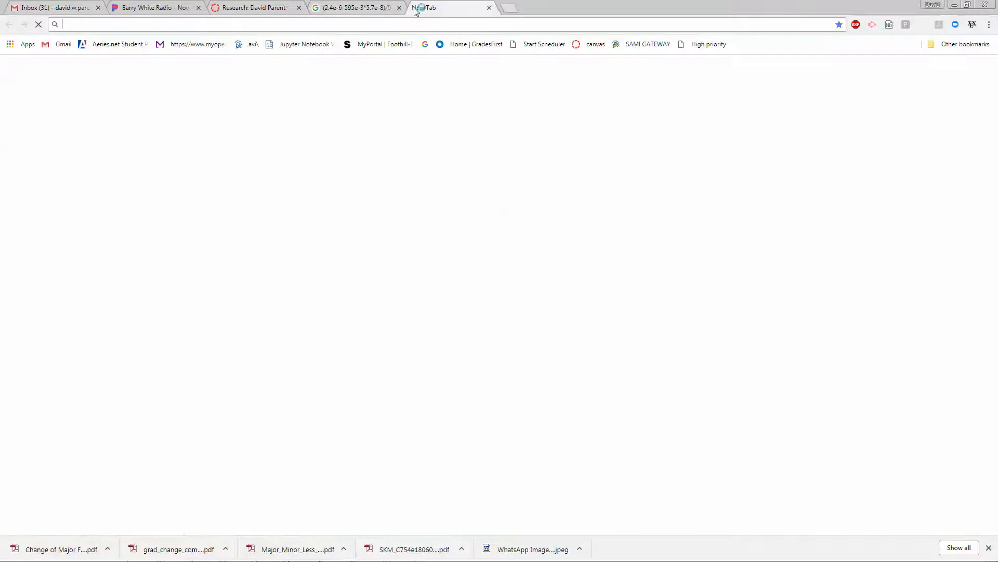
pyautogui.write('20*')
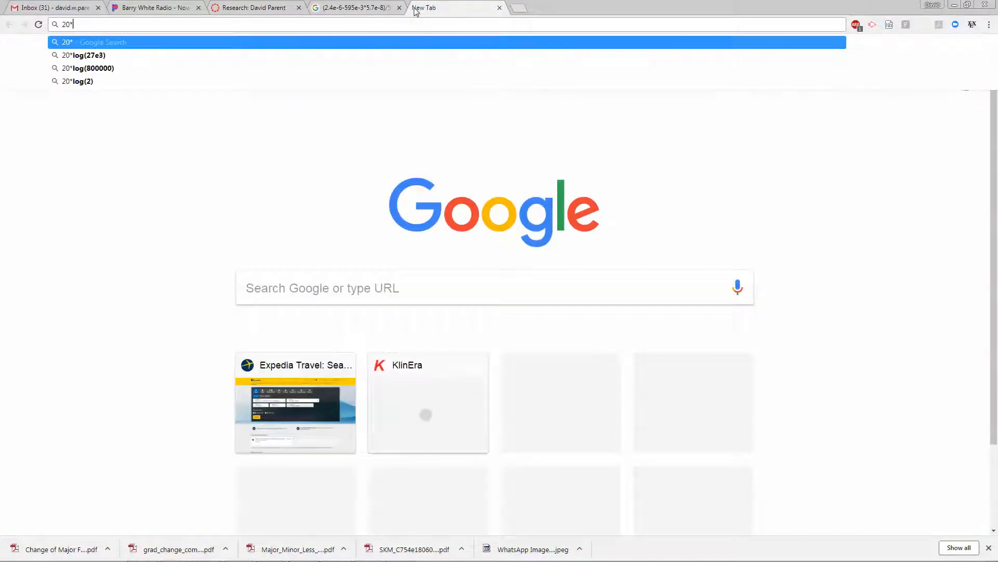
pyautogui.write('lo')
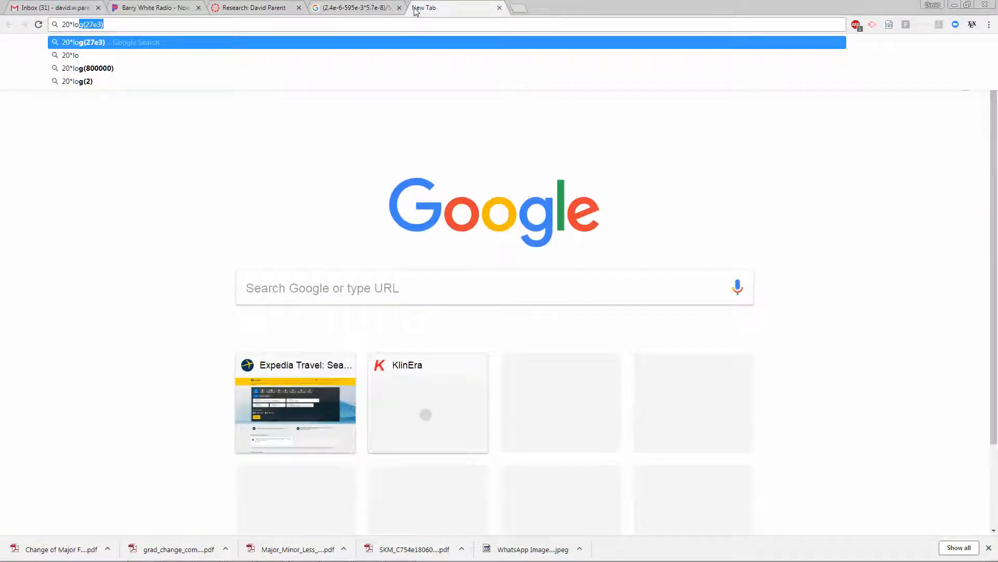
pyautogui.write('g(30e3)')
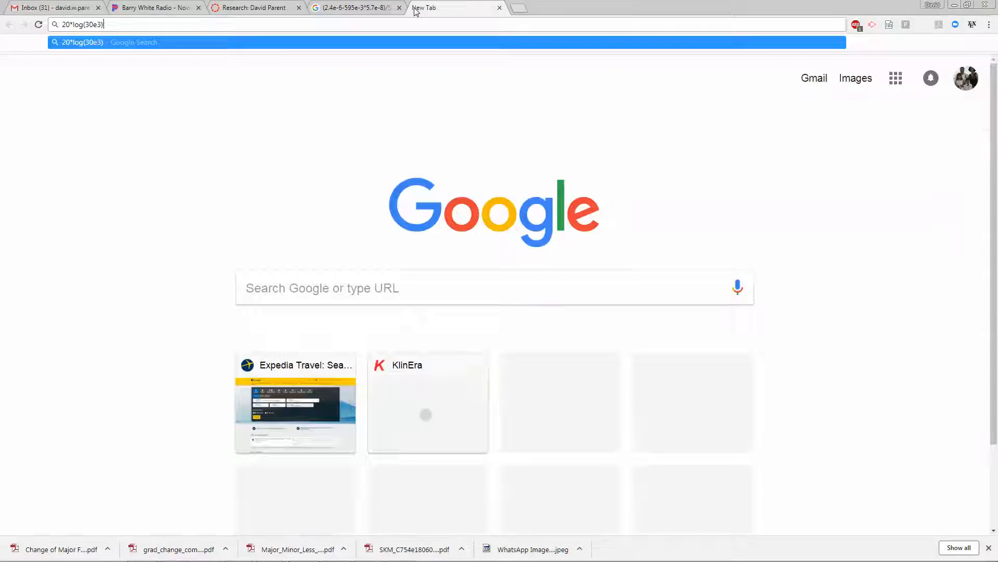
pyautogui.press('Return')
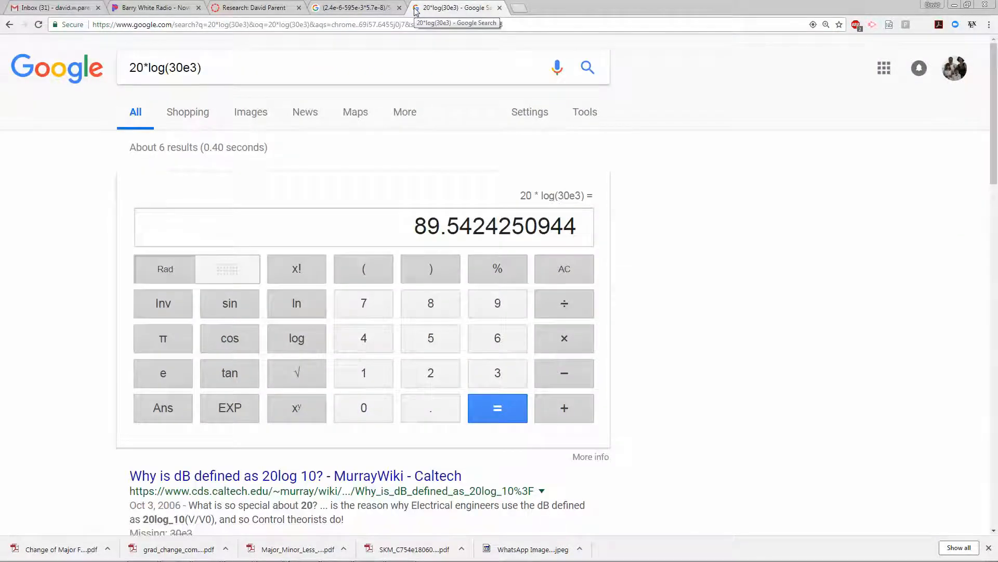
# - Glance at the earlier calculation and the course page in Chrome, then return to LTspice and close the AMICS error log
pyautogui.click(346, 6)
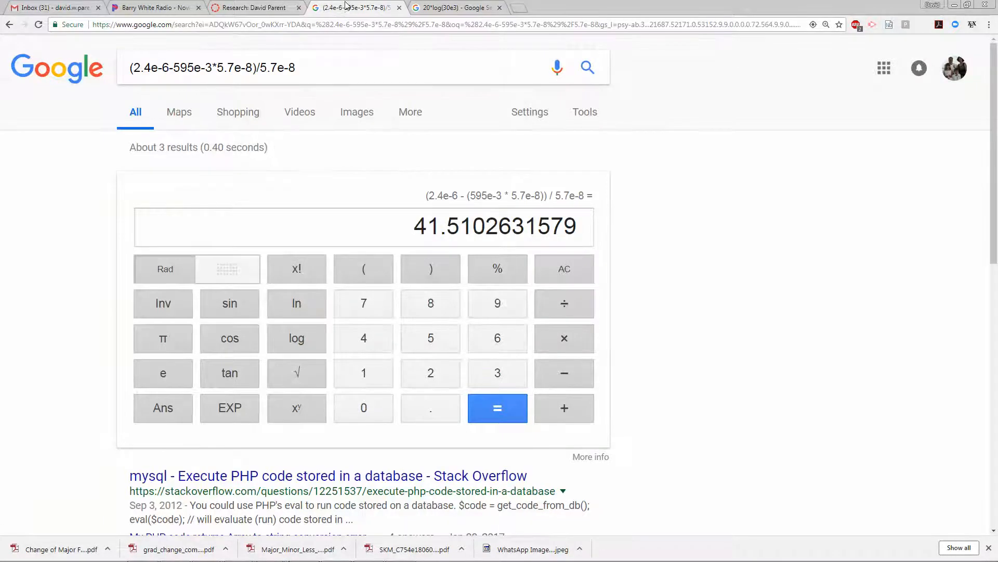
pyautogui.click(268, 8)
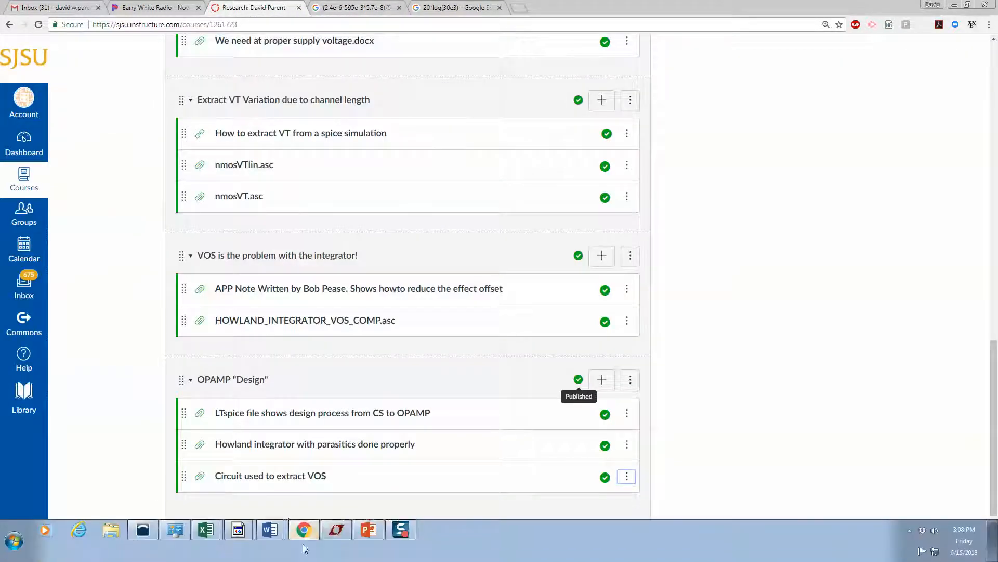
pyautogui.click(336, 531)
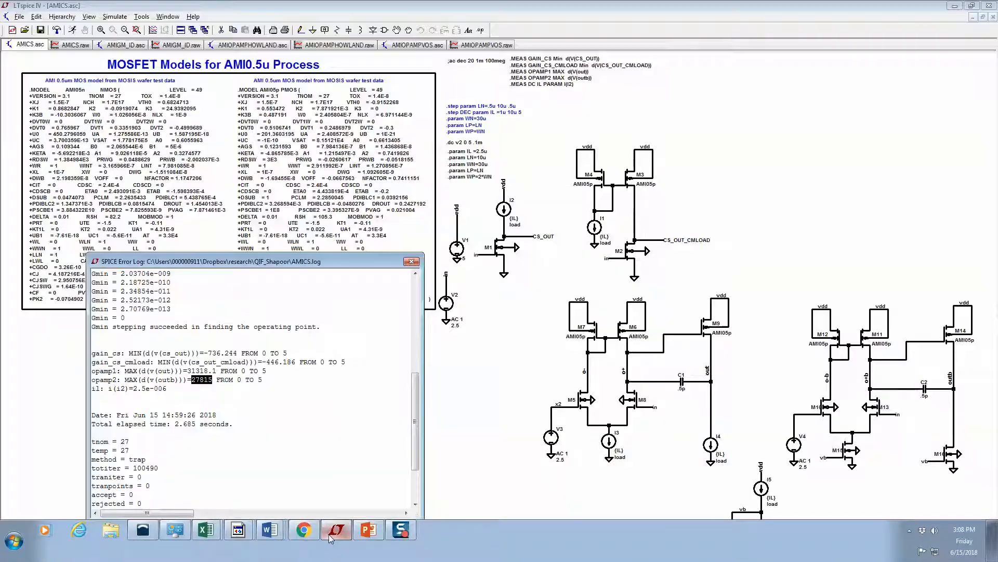
pyautogui.click(412, 261)
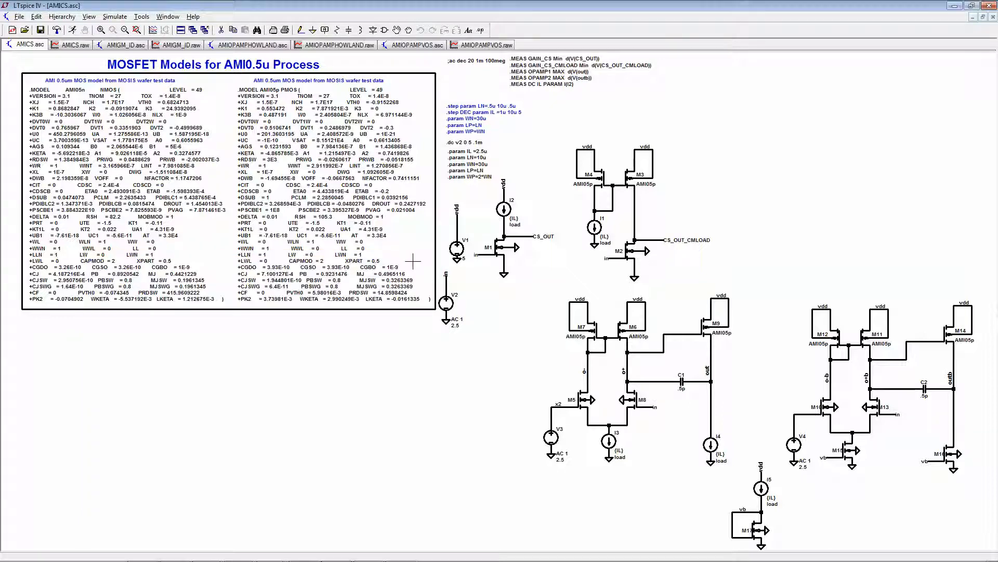
# - Set V(out) and V(outb) as the visible traces for the AMICS simulation and display the AMICS.raw plot
pyautogui.scroll(-2, 533, 382)
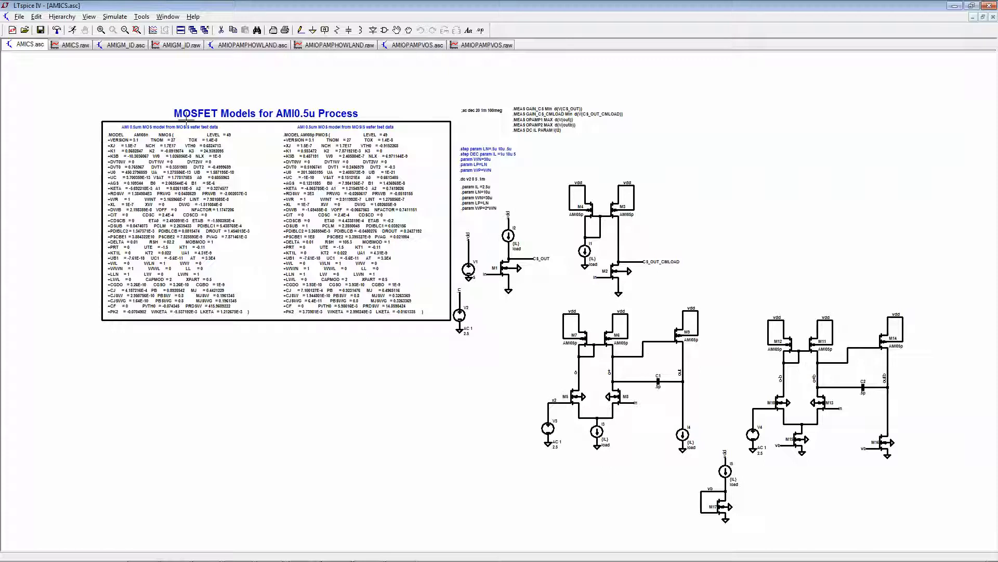
pyautogui.click(153, 30)
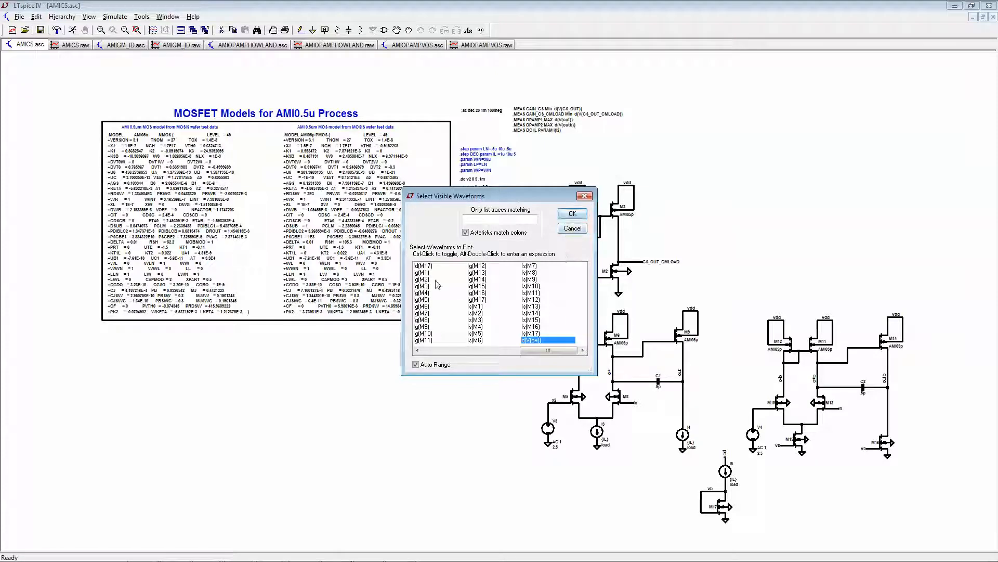
pyautogui.moveTo(554, 351); pyautogui.dragTo(437, 352)
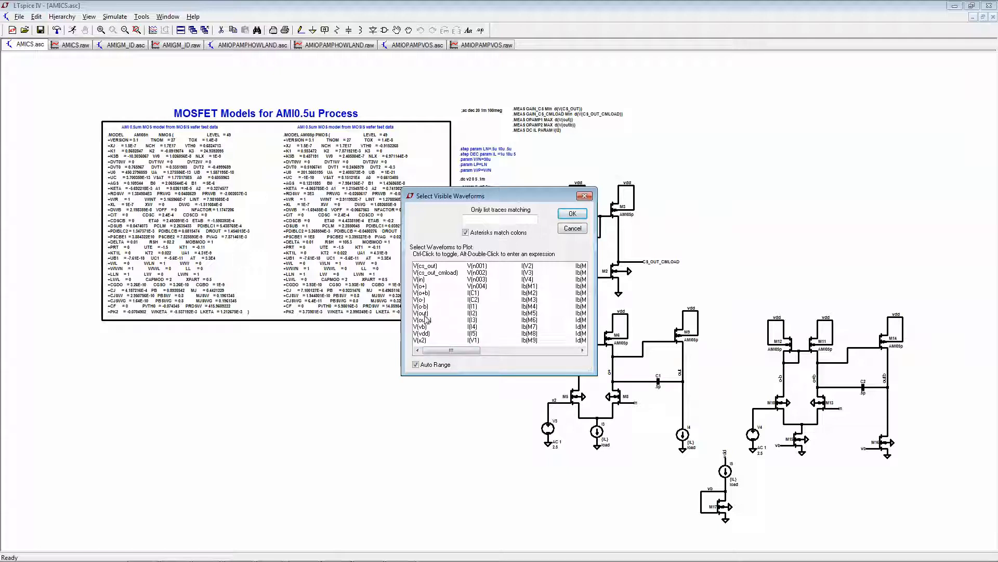
pyautogui.moveTo(426, 313); pyautogui.dragTo(425, 320)
pyautogui.click(573, 228)
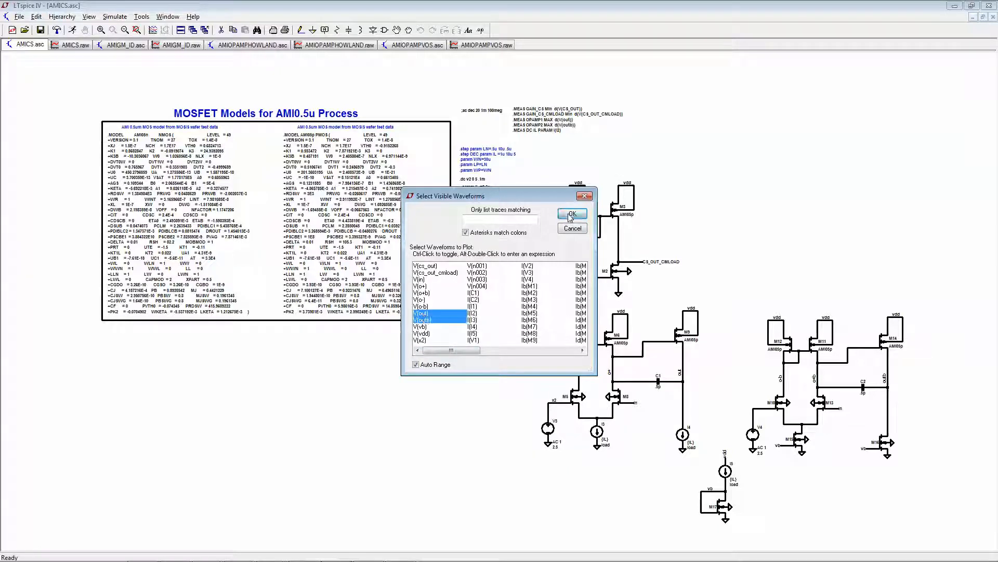
pyautogui.click(75, 45)
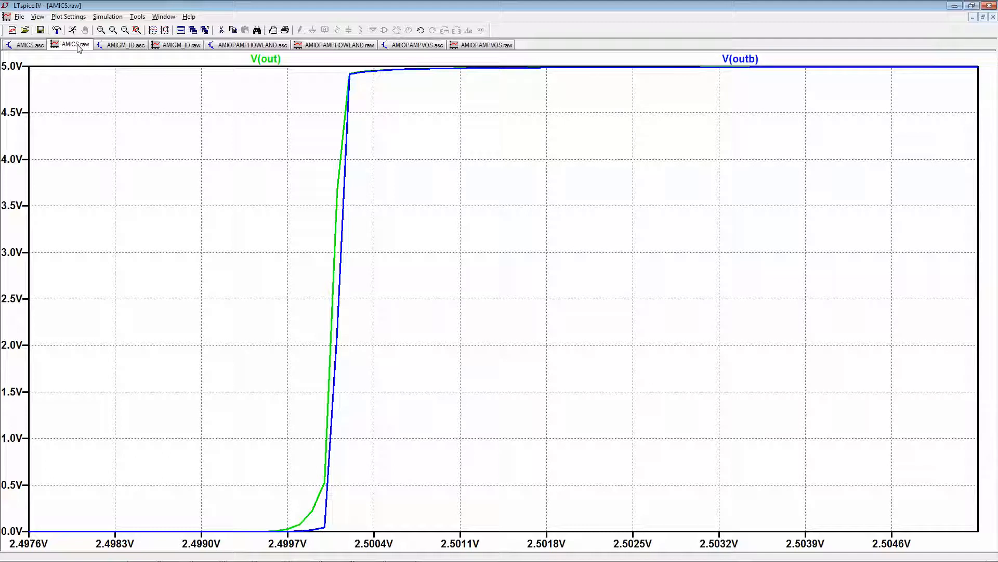
# - Change the V(out) trace expression in the AMICS plot to its derivative, d(V(out))
pyautogui.rightClick(239, 61)
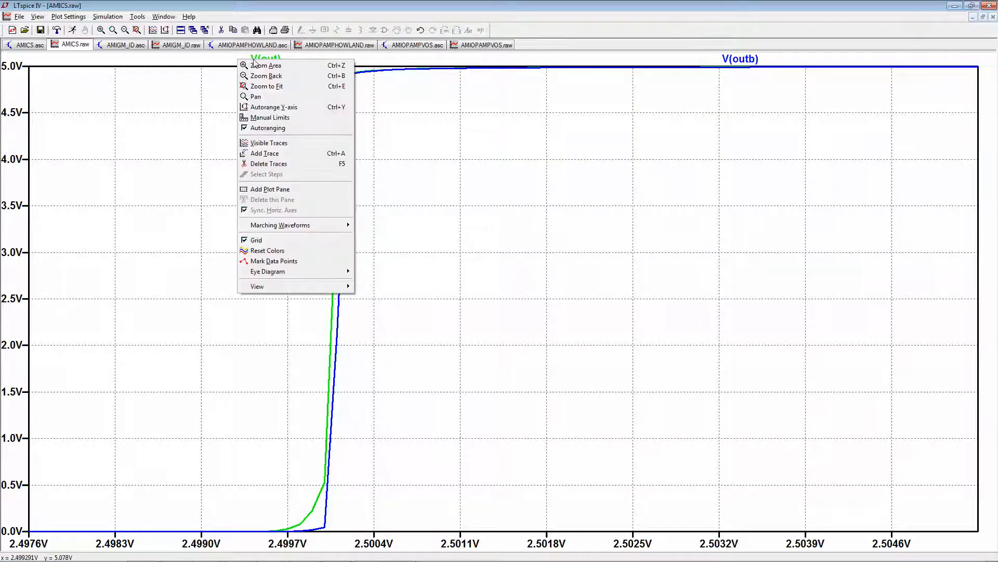
pyautogui.press('Escape')
pyautogui.rightClick(269, 61)
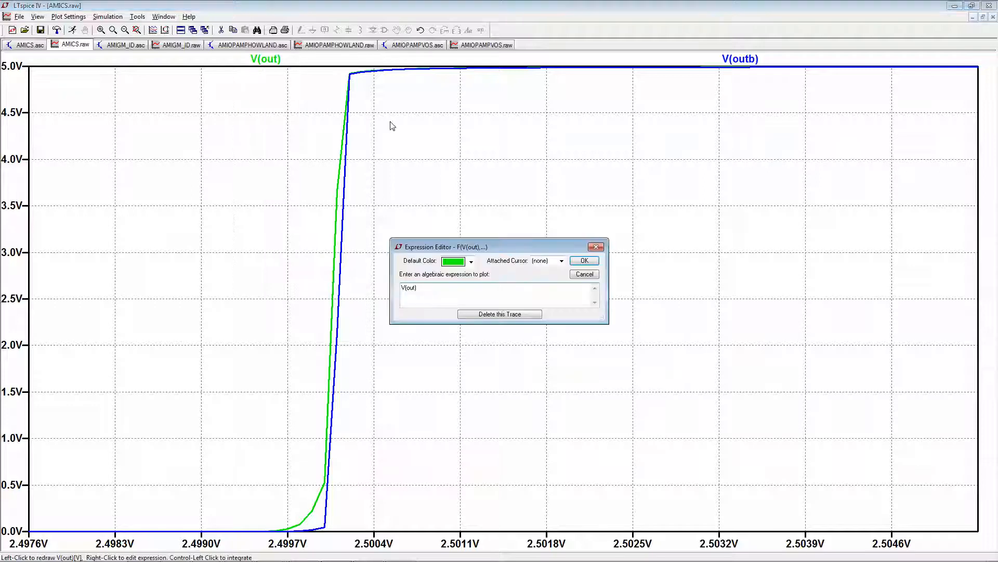
pyautogui.press('Home')
pyautogui.write('d')
pyautogui.press('Right')
pyautogui.press('Right')
pyautogui.press('Right')
pyautogui.press('Return')
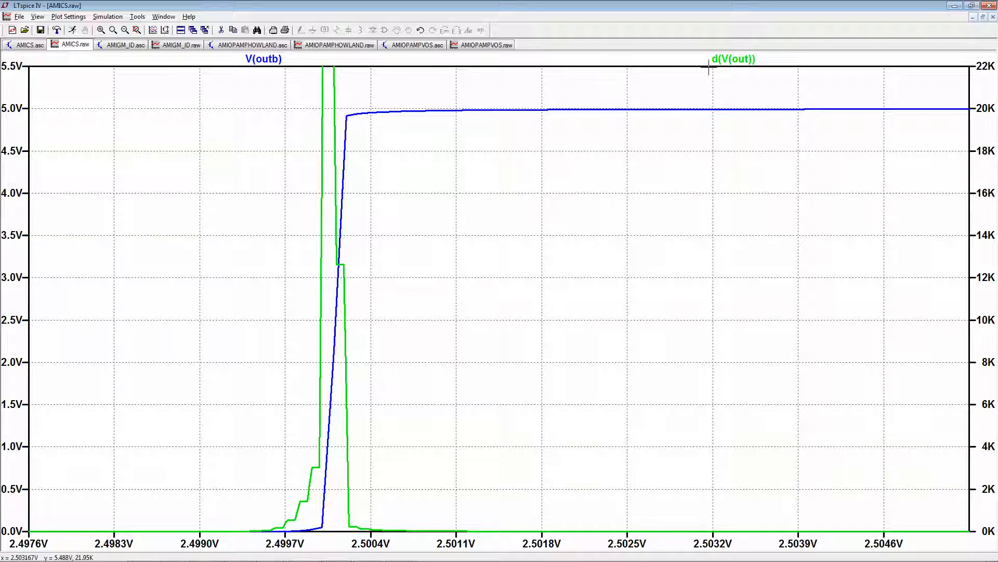
# - Change the V(outb) trace expression in the AMICS plot to its derivative, d(V(outb))
pyautogui.rightClick(273, 58)
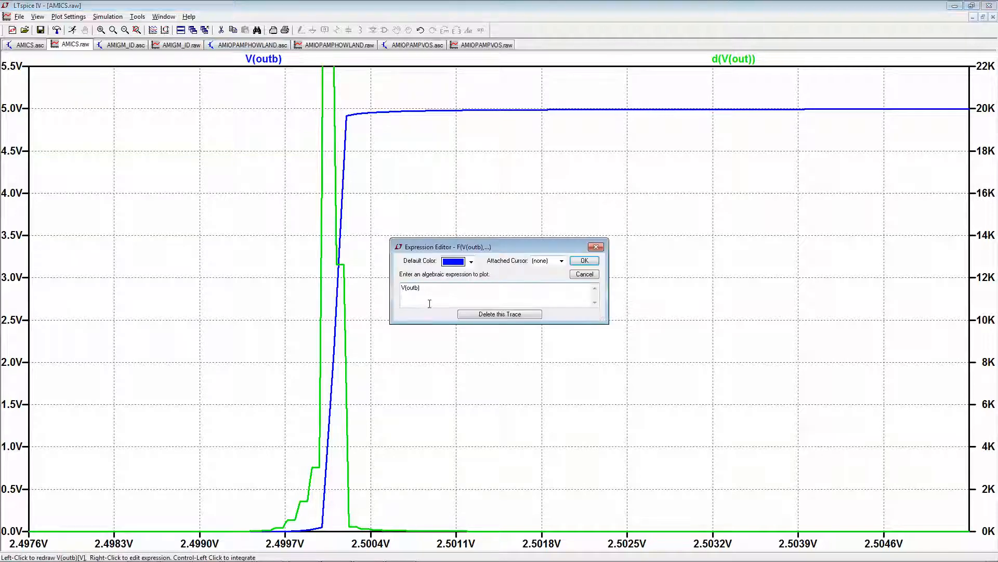
pyautogui.write('d(')
pyautogui.press('Return')
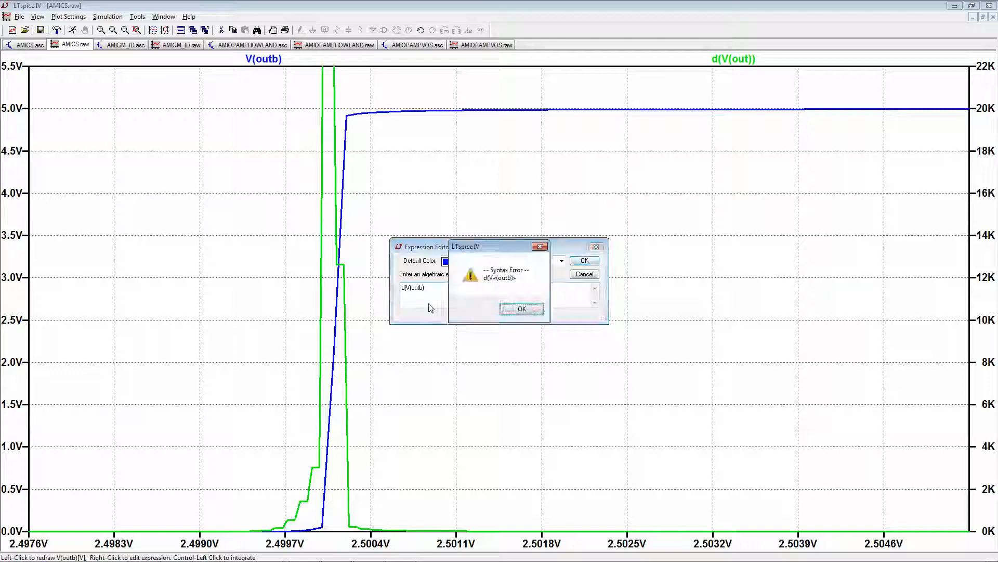
pyautogui.press('Return')
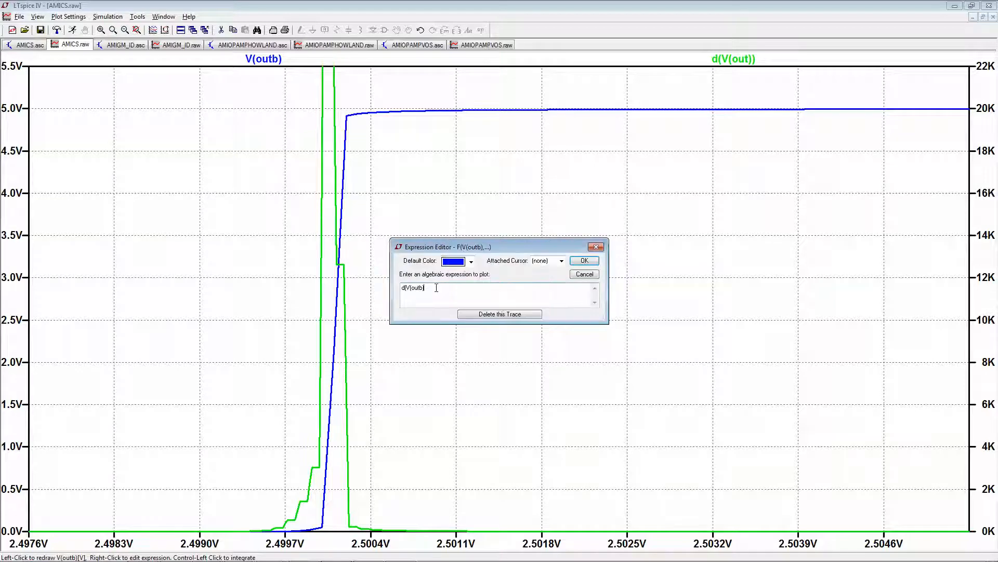
pyautogui.press('Return')
pyautogui.click(512, 309)
pyautogui.write(')')
pyautogui.press('Return')
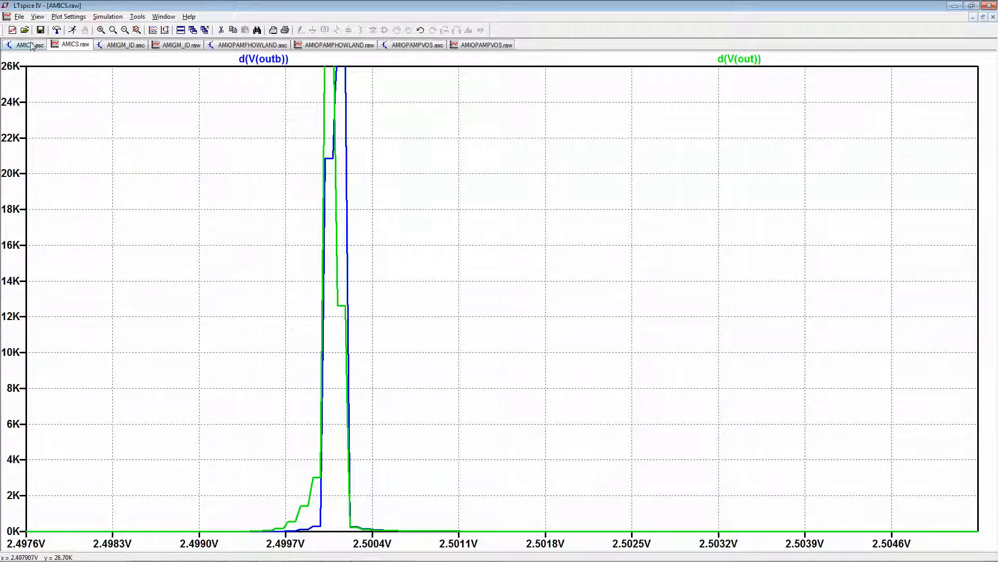
# - Run the AMIOPAMPVOS schematic's simulation and maximize its V(vos)/(1+r/100) plot
pyautogui.click(402, 47)
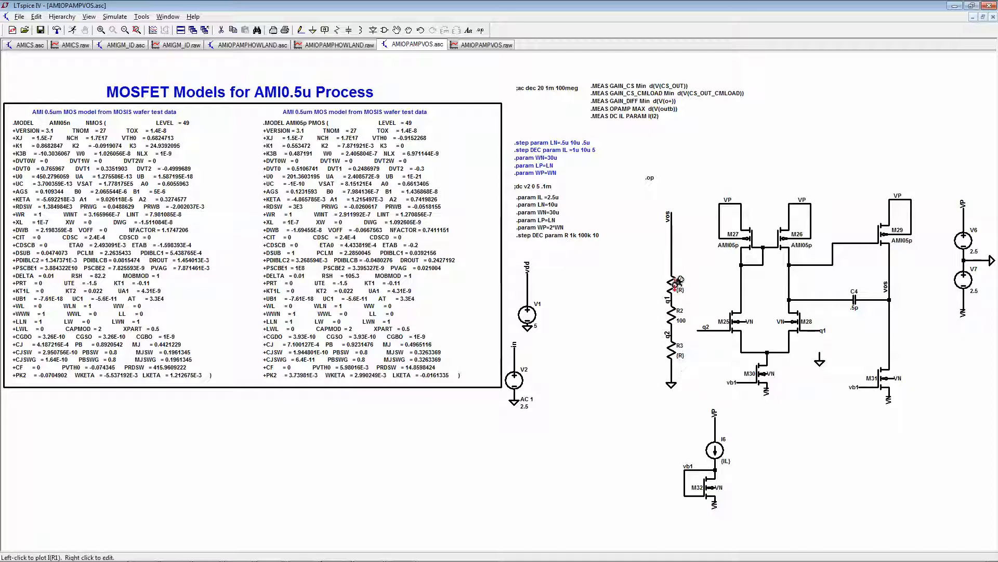
pyautogui.click(74, 31)
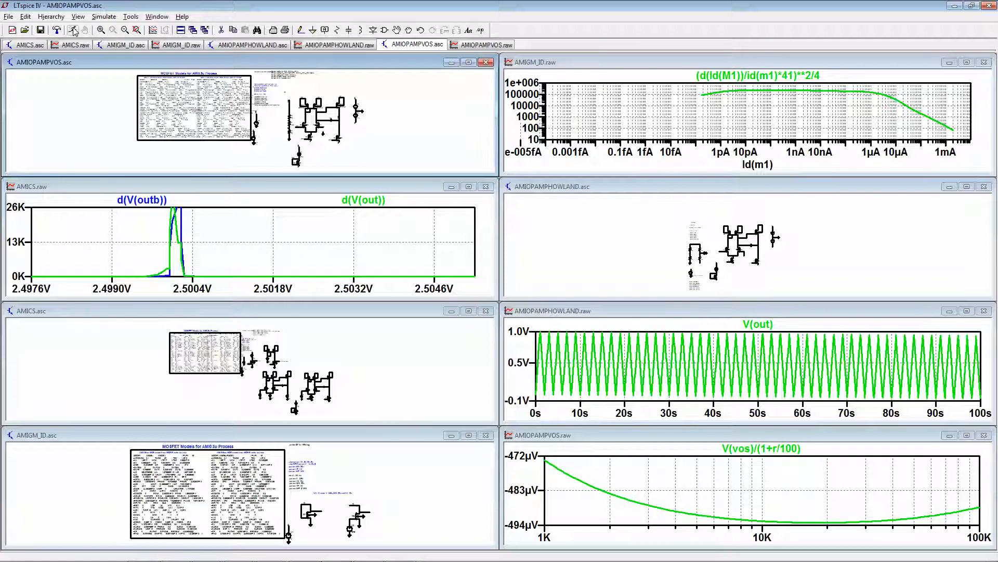
pyautogui.click(968, 439)
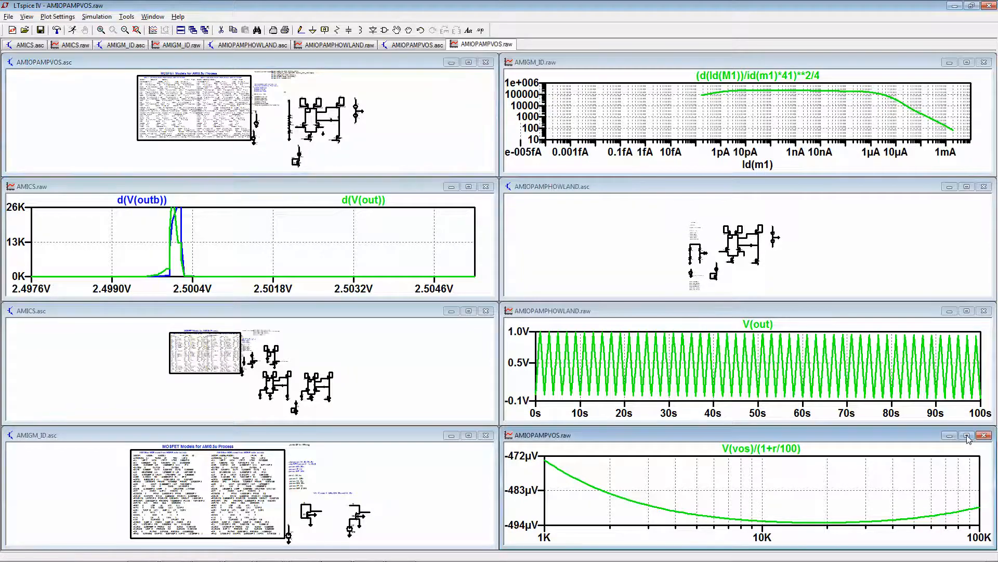
pyautogui.click(967, 435)
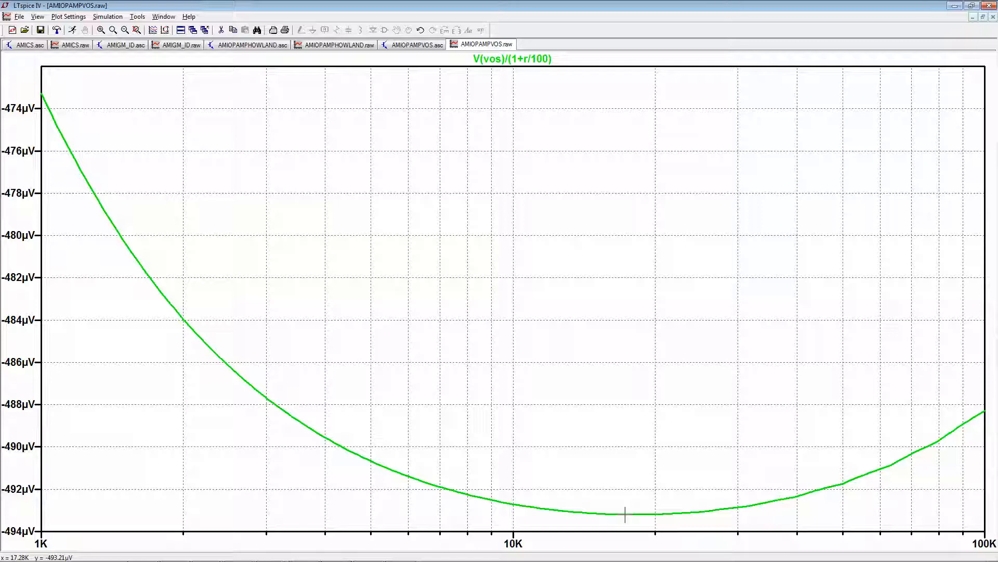
# - View the AMIOPAMPHOWLAND transient plot of V(out), and bring up its schematic fitted to the window
pyautogui.click(338, 46)
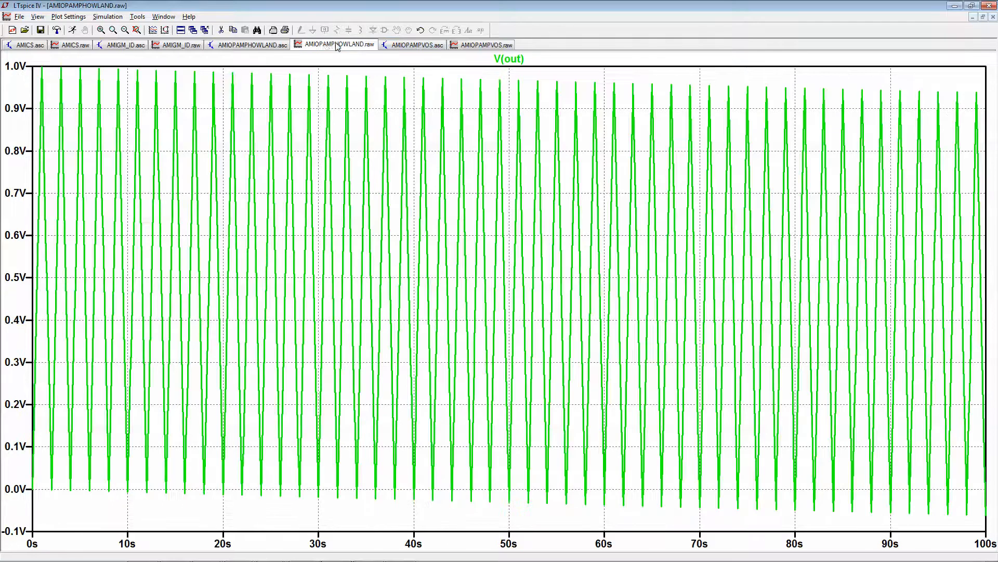
pyautogui.click(247, 47)
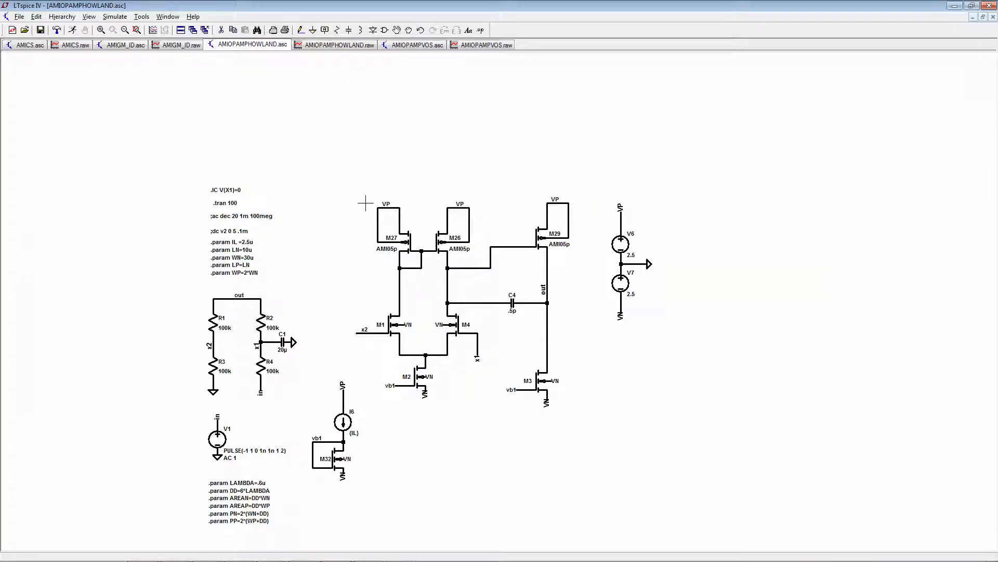
pyautogui.click(137, 30)
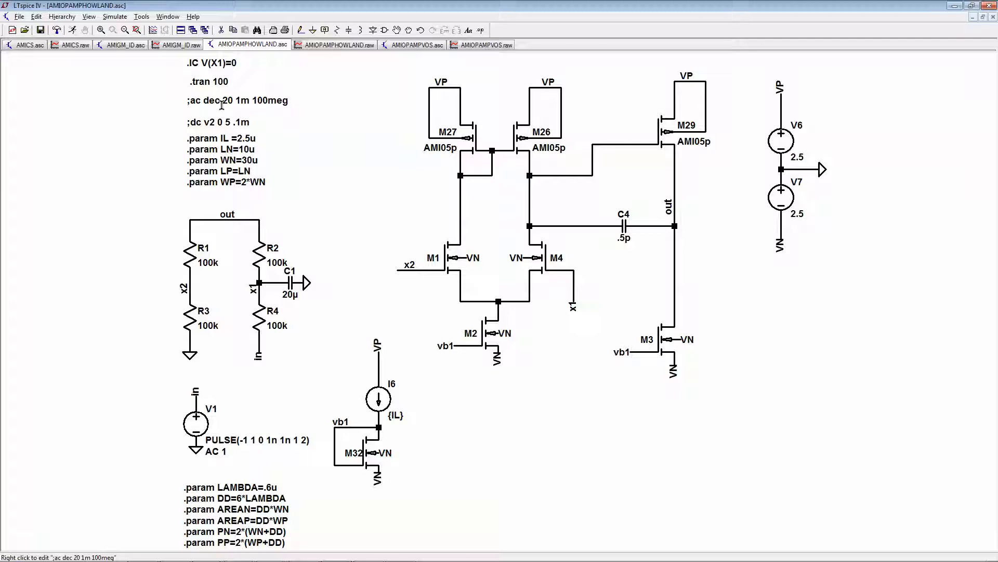
# - Set AMIOPAMPHOWLAND to a decade AC analysis with 20 points from 1m to 100meg, and run it with the V(out) plot maximized
pyautogui.click(115, 16)
pyautogui.click(140, 100)
pyautogui.click(438, 210)
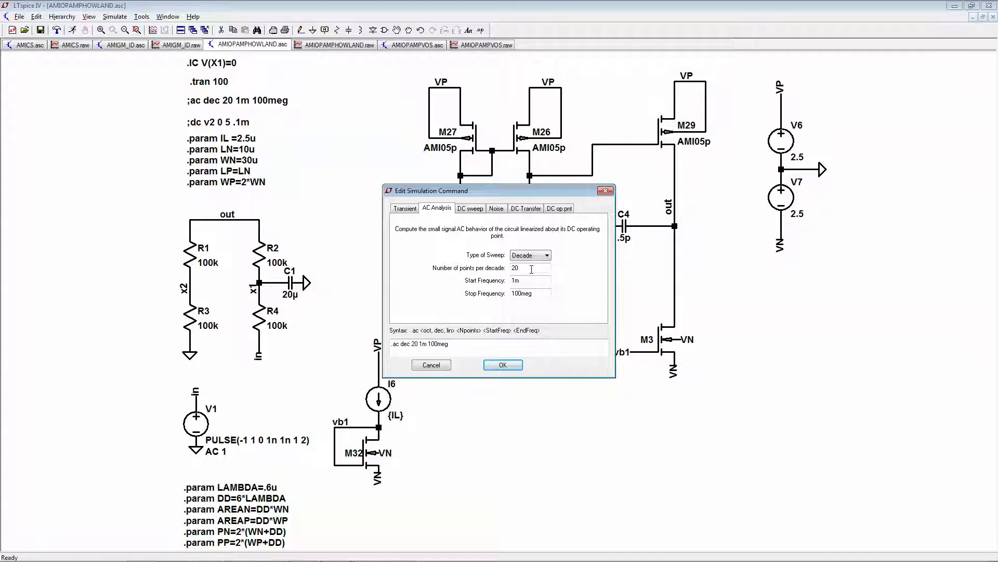
pyautogui.click(504, 366)
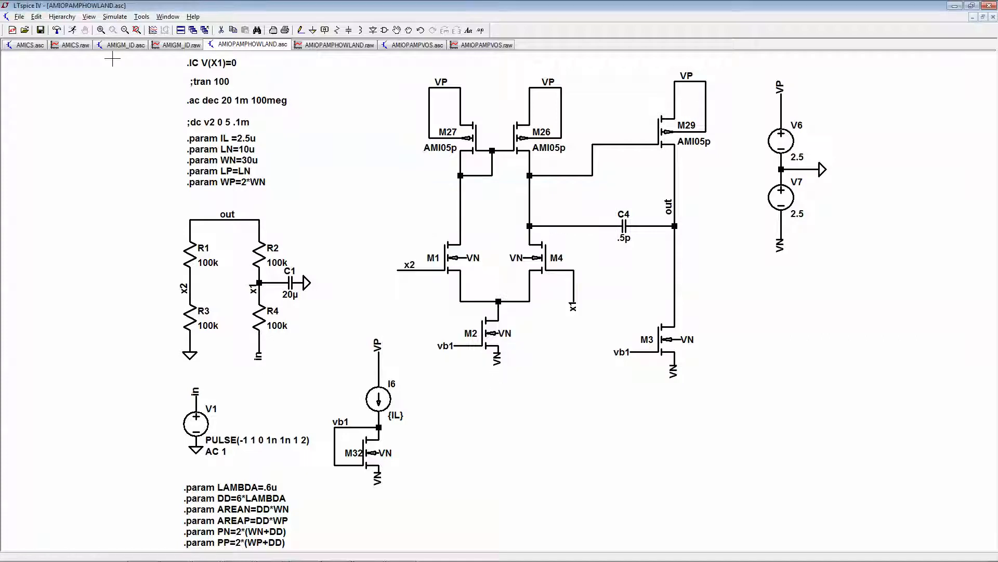
pyautogui.click(75, 31)
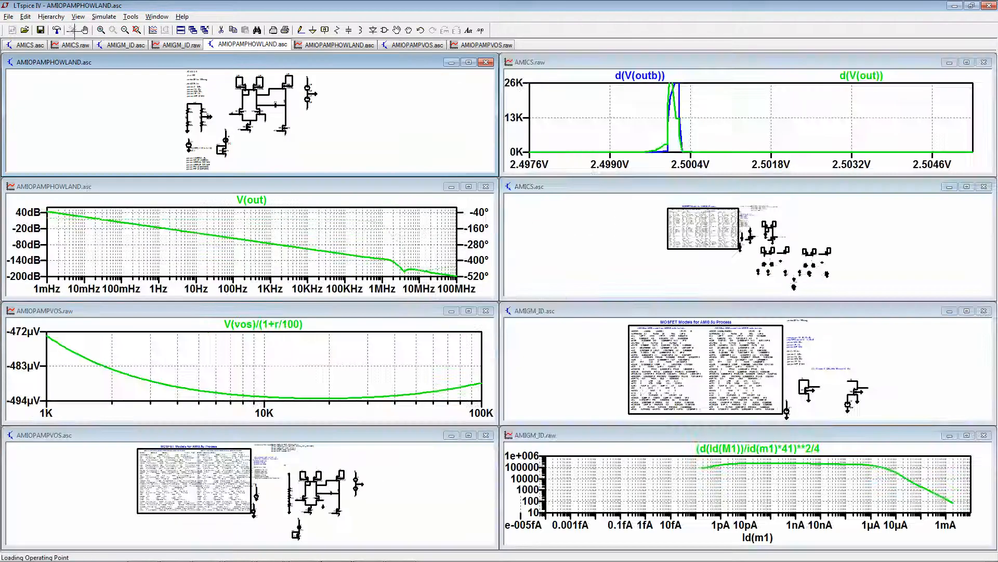
pyautogui.click(469, 186)
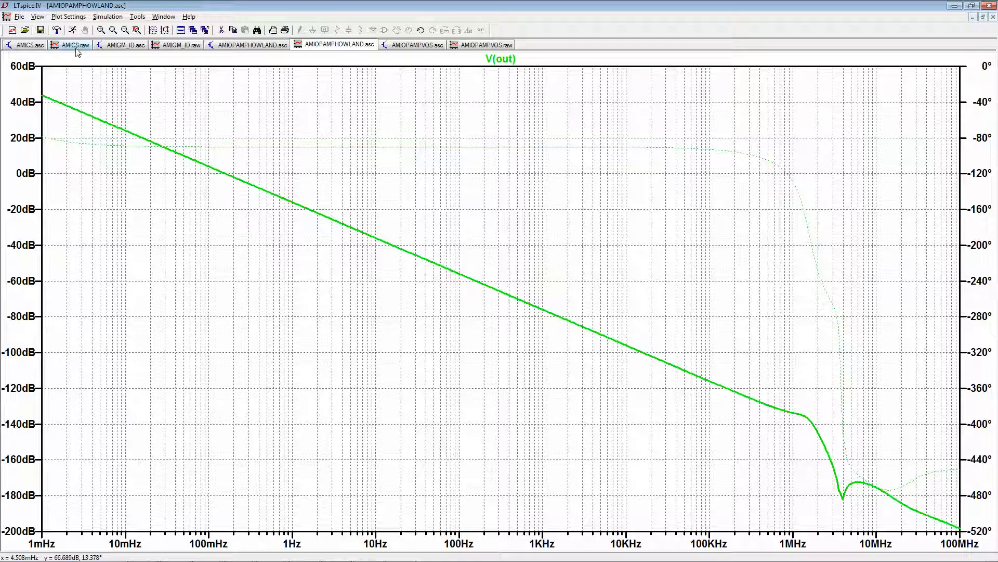
# - Look at the AMICS schematic, and inspect transistor M1's MOSFET parameters in the AMIOPAMPHOWLAND schematic without changing them
pyautogui.click(36, 47)
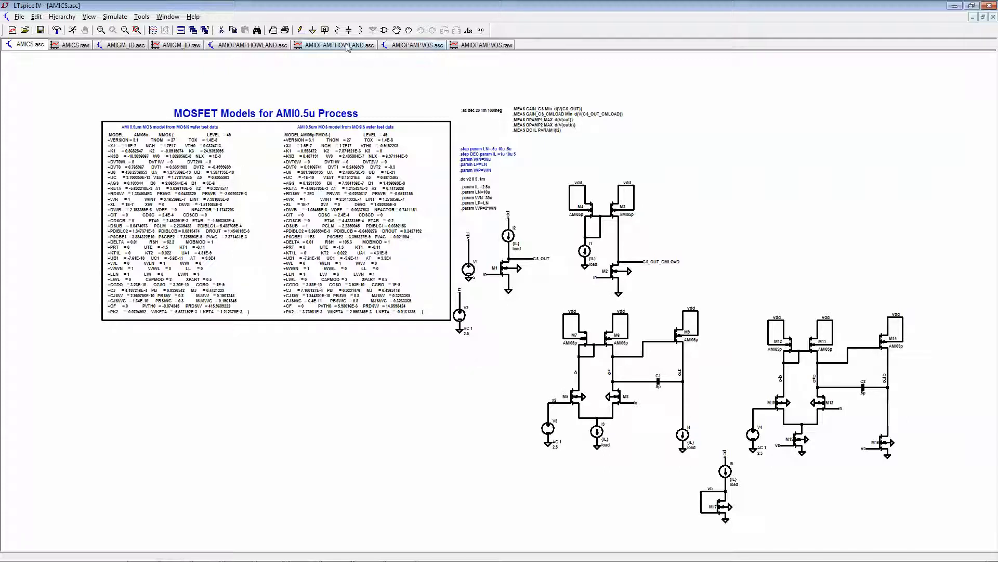
pyautogui.click(253, 44)
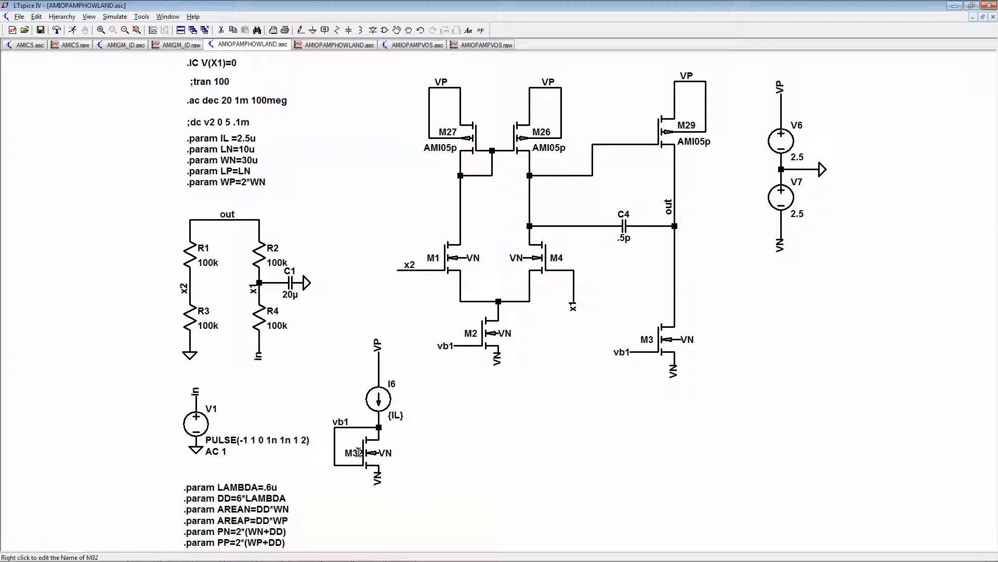
pyautogui.rightClick(458, 262)
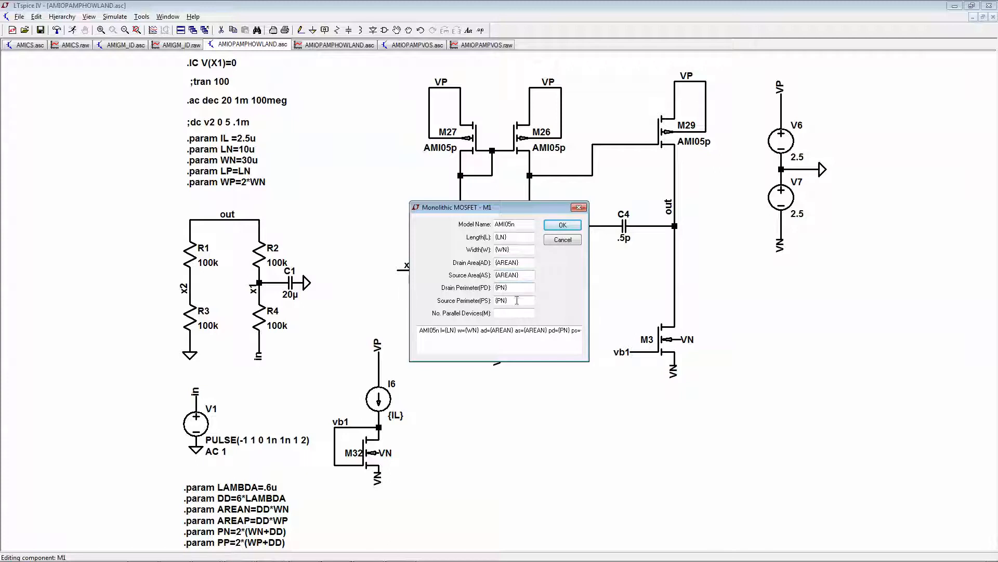
pyautogui.click(564, 240)
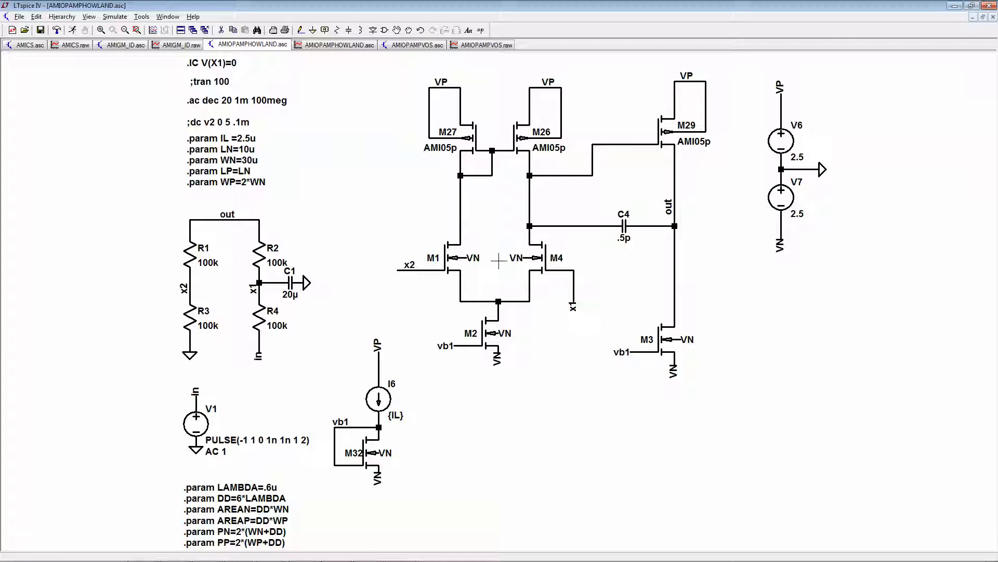
# - Set transistor M4's number of parallel devices to 1.1, and rerun the AC simulation with the V(out) plot maximized
pyautogui.rightClick(536, 257)
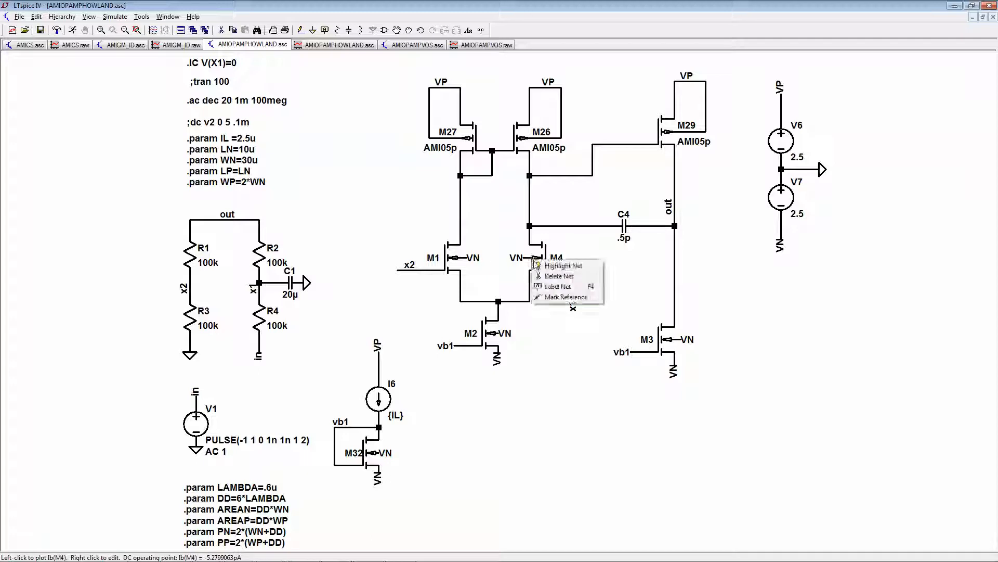
pyautogui.press('Escape')
pyautogui.rightClick(551, 256)
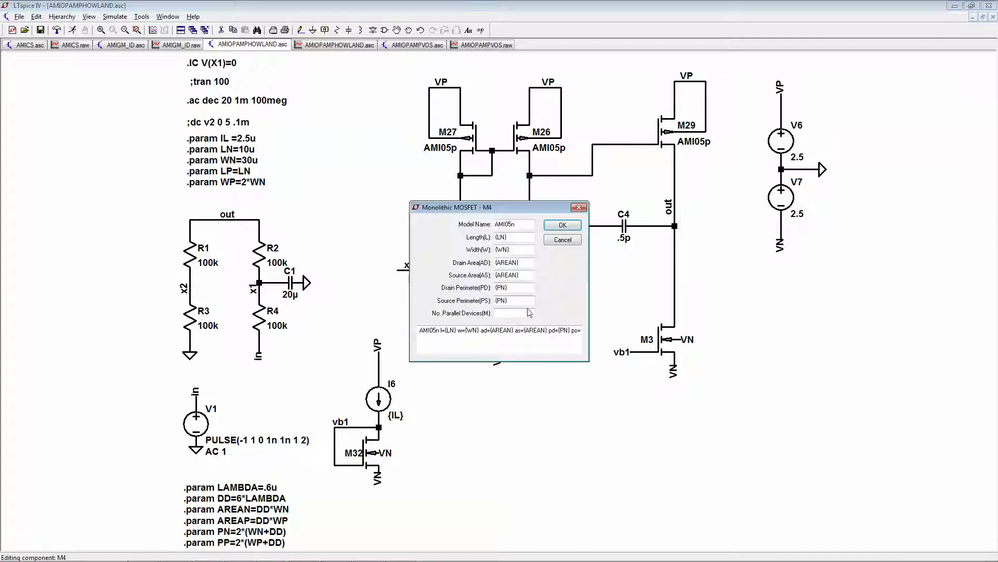
pyautogui.click(514, 313)
pyautogui.write('1.1')
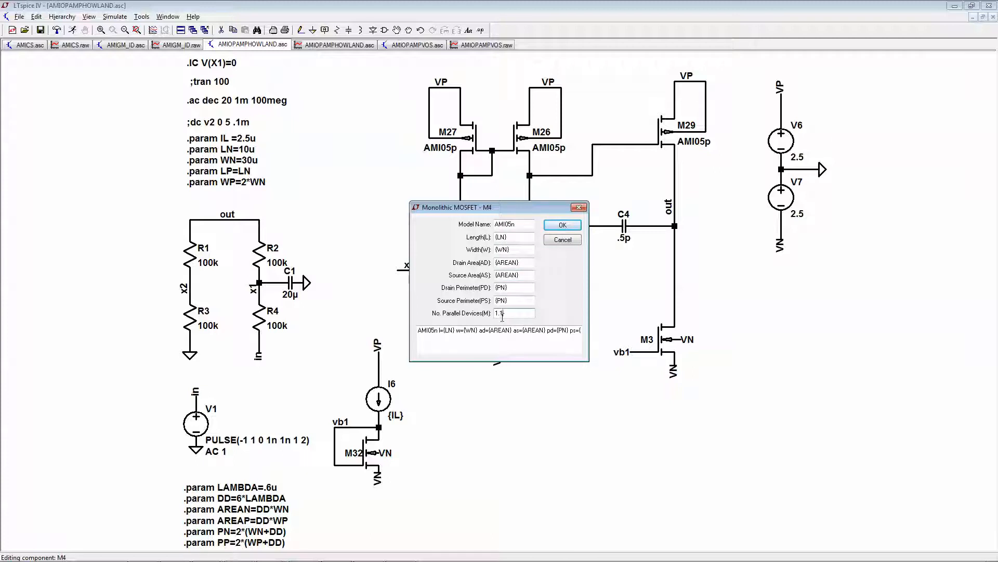
pyautogui.click(561, 228)
pyautogui.click(73, 30)
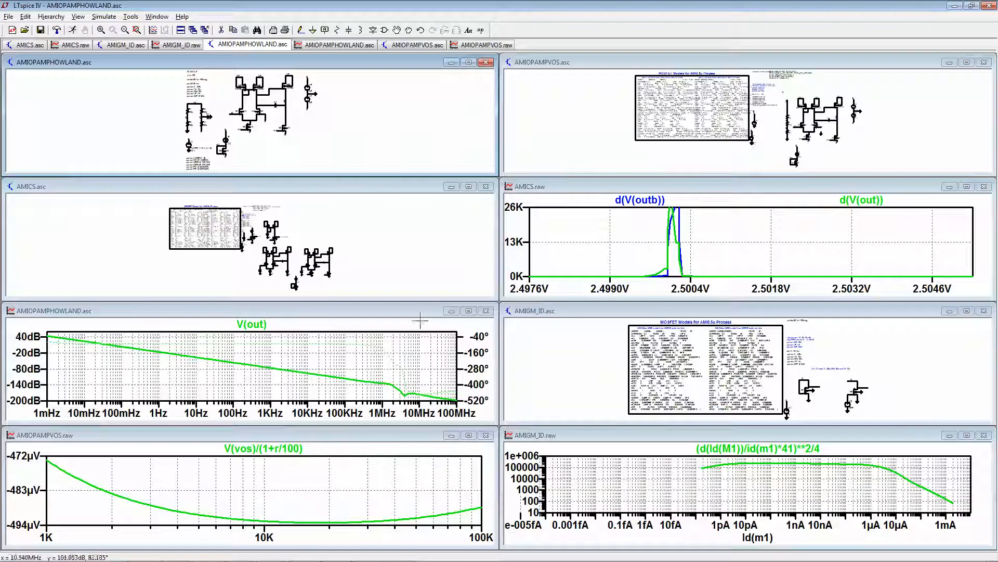
pyautogui.click(468, 310)
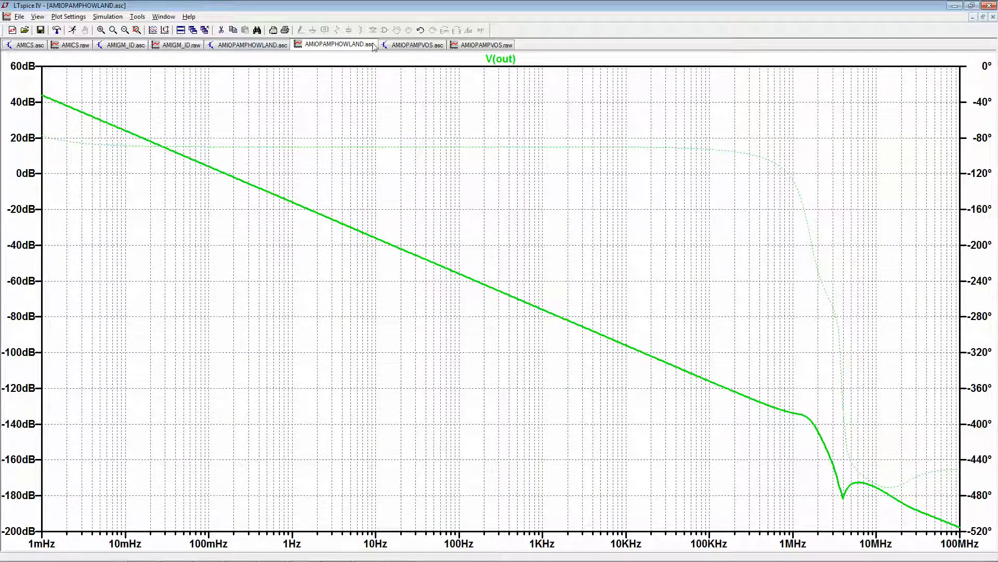
# - Set transistor M4's number of parallel devices to 2 in the AMIOPAMPHOWLAND schematic and rerun the AC simulation
pyautogui.click(224, 45)
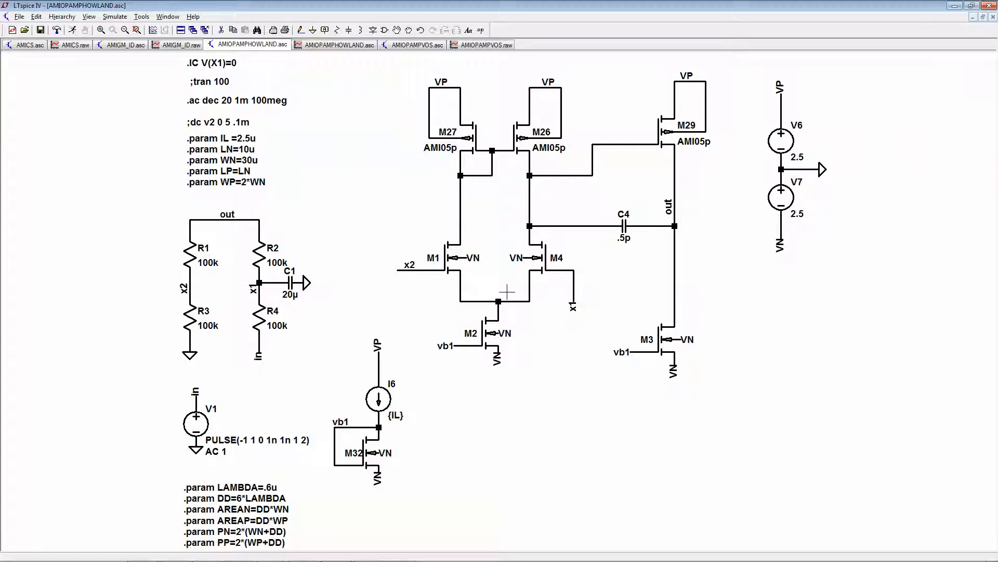
pyautogui.rightClick(543, 260)
pyautogui.moveTo(521, 312); pyautogui.dragTo(468, 317)
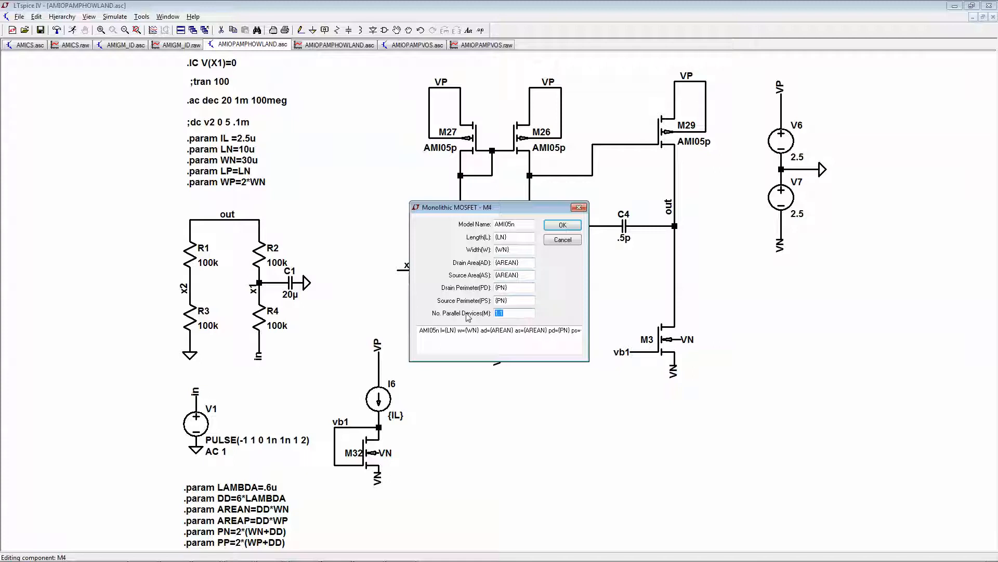
pyautogui.press('BackSpace')
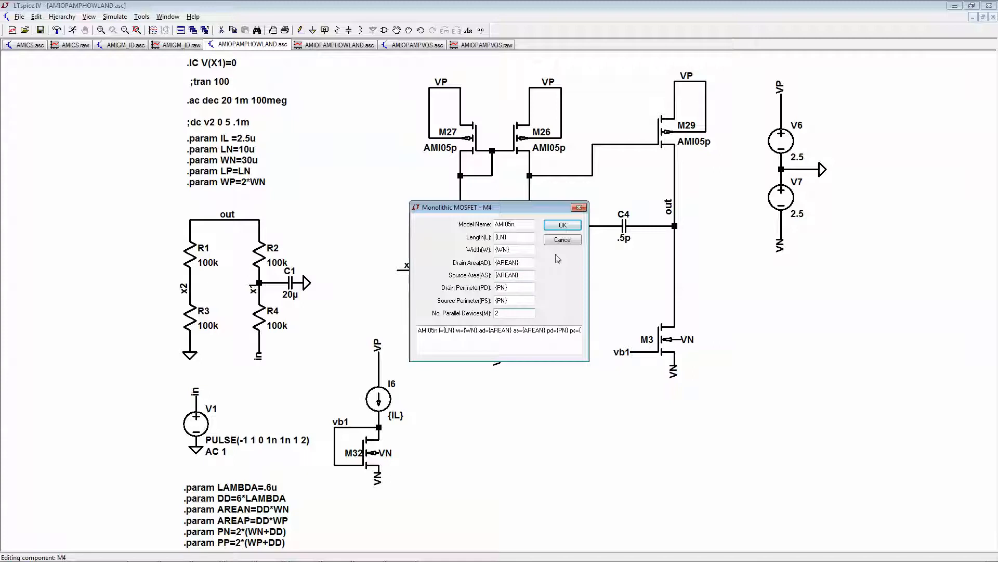
pyautogui.click(562, 225)
pyautogui.click(72, 30)
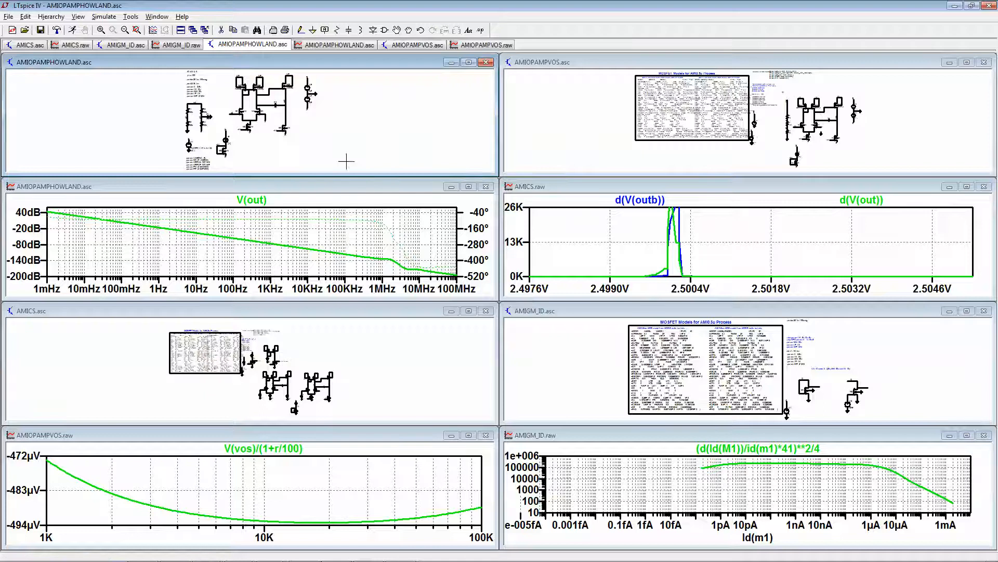
# - Maximize the AMIOPAMPHOWLAND schematic and clear transistor M4's number of parallel devices
pyautogui.click(469, 62)
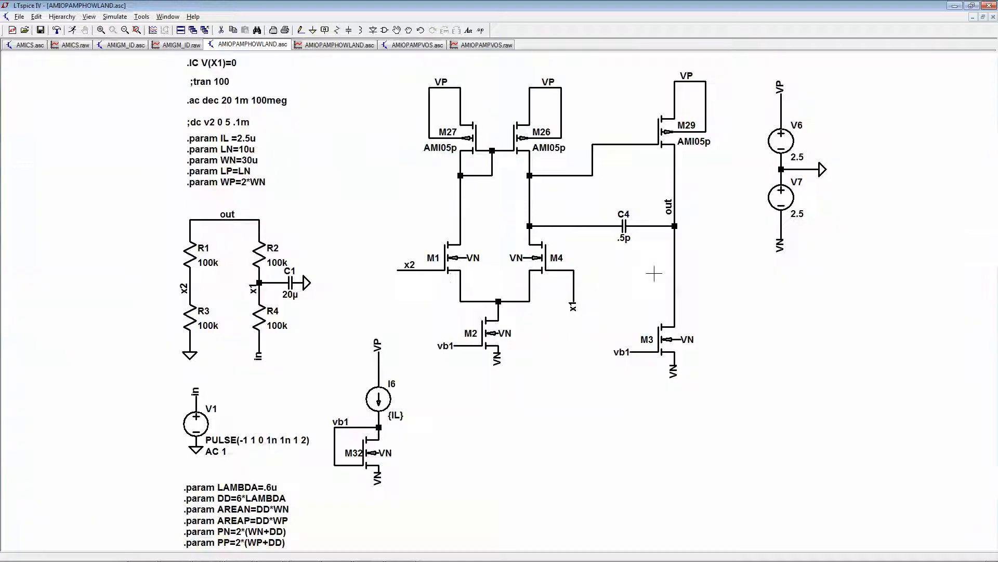
pyautogui.rightClick(541, 257)
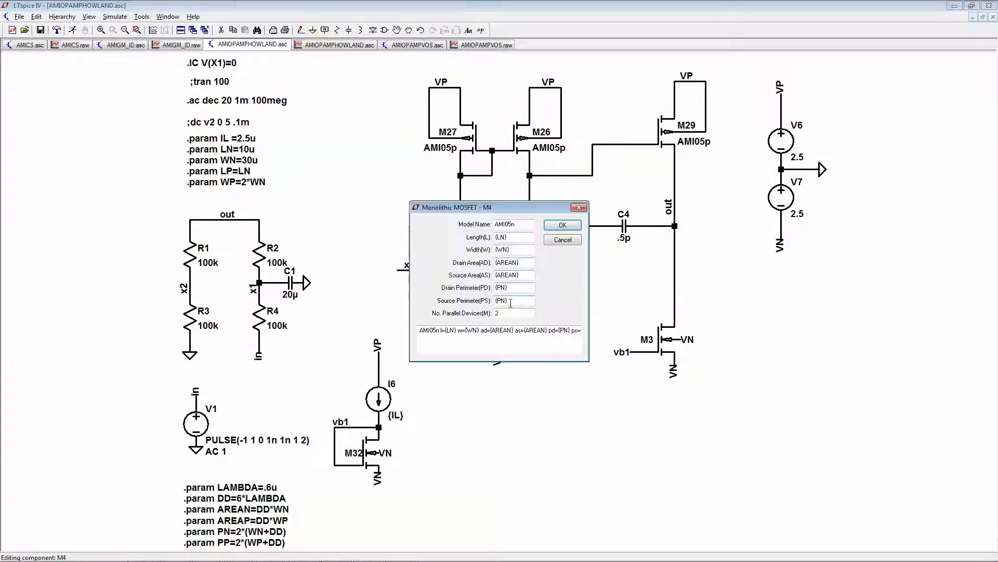
pyautogui.press('BackSpace')
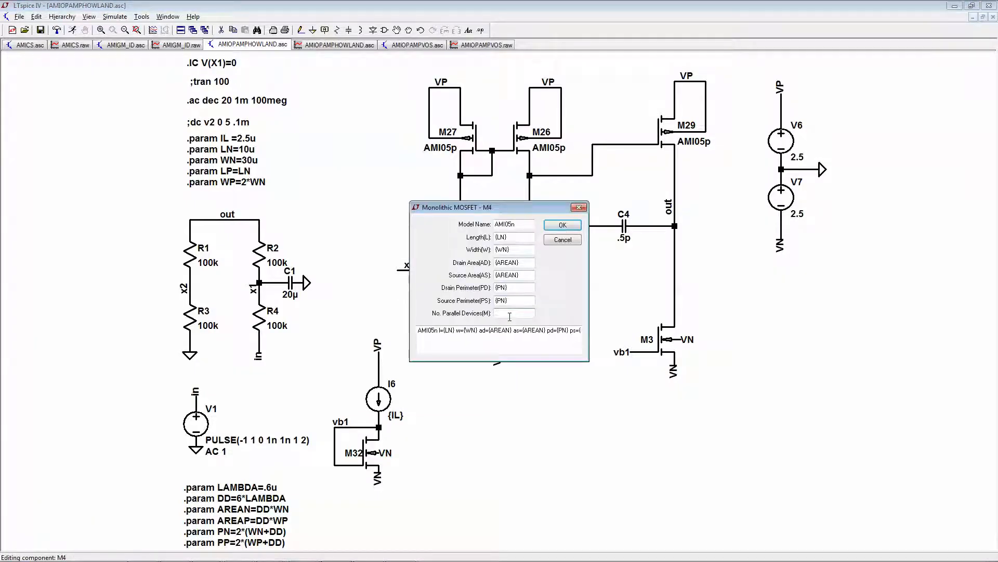
pyautogui.click(563, 225)
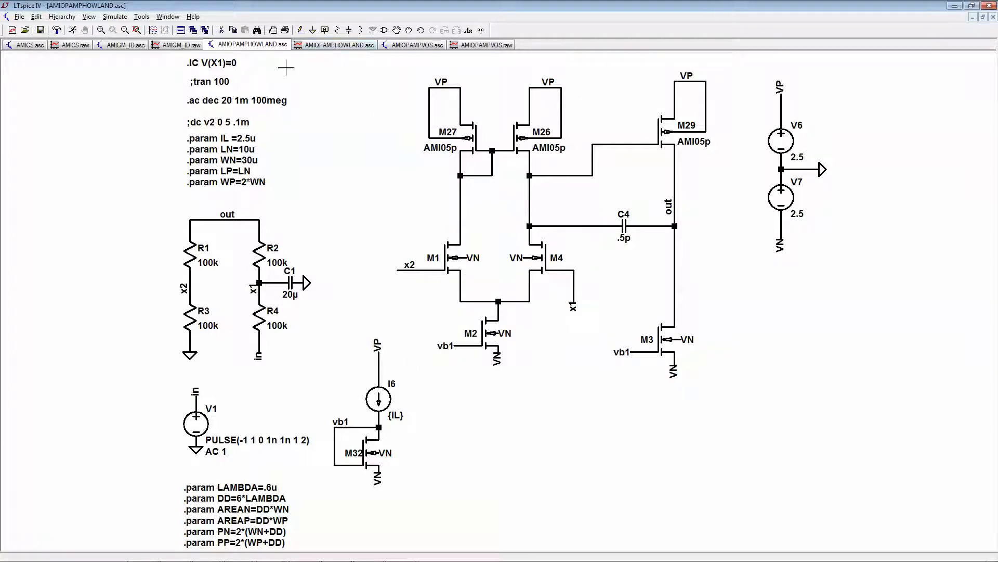
# - Review the AMIGM_ID gain plot and the AMIOPAMPHOWLAND V(out) frequency response, and return to the AMIOPAMPHOWLAND schematic
pyautogui.click(127, 45)
pyautogui.click(176, 47)
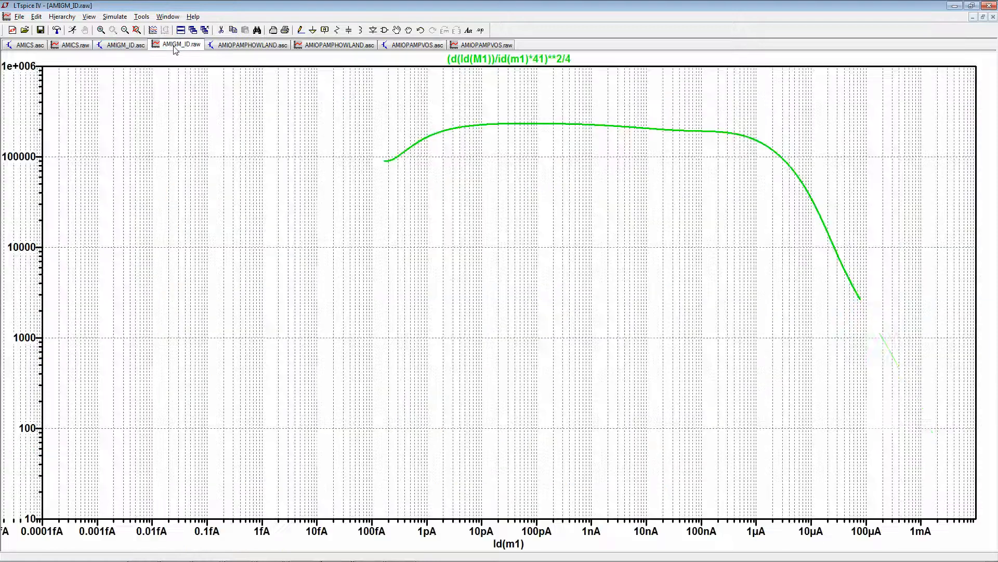
pyautogui.click(233, 46)
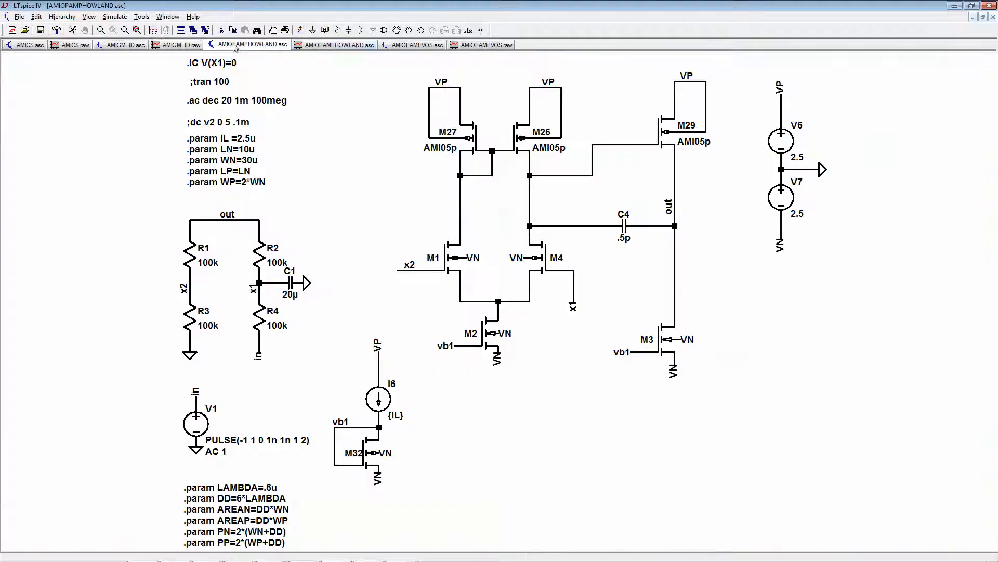
pyautogui.click(312, 46)
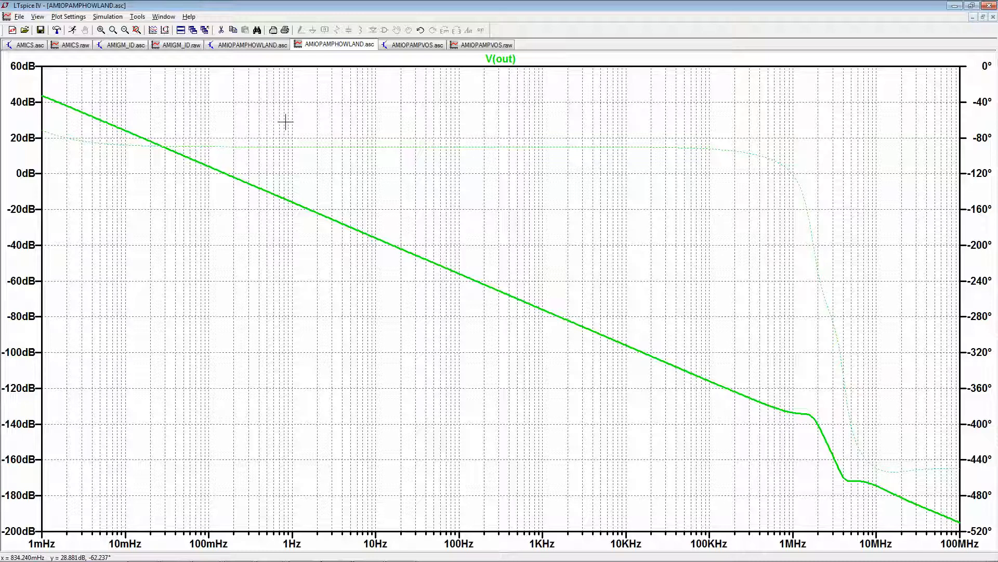
pyautogui.click(242, 46)
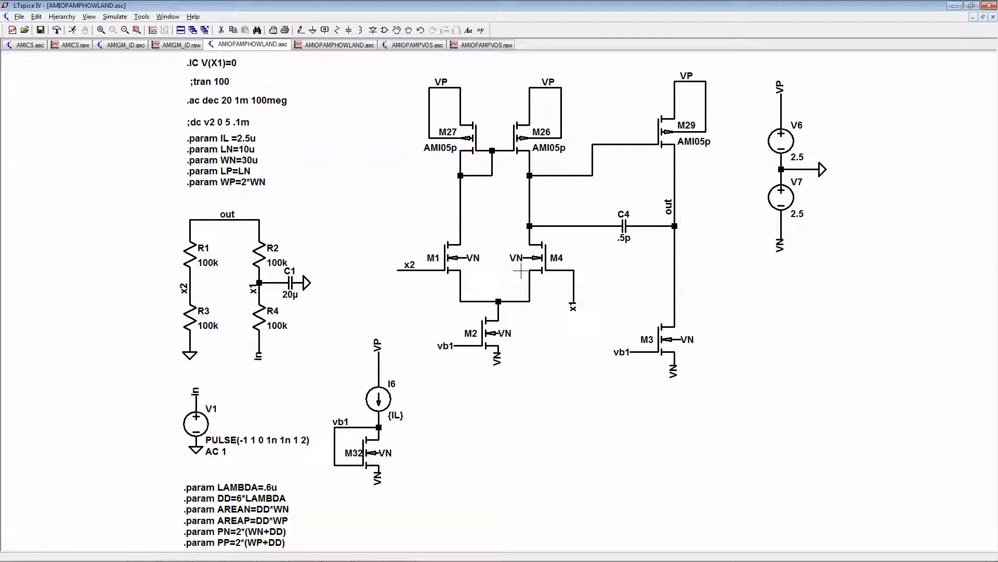
pyautogui.click(386, 452)
pyautogui.click(461, 445)
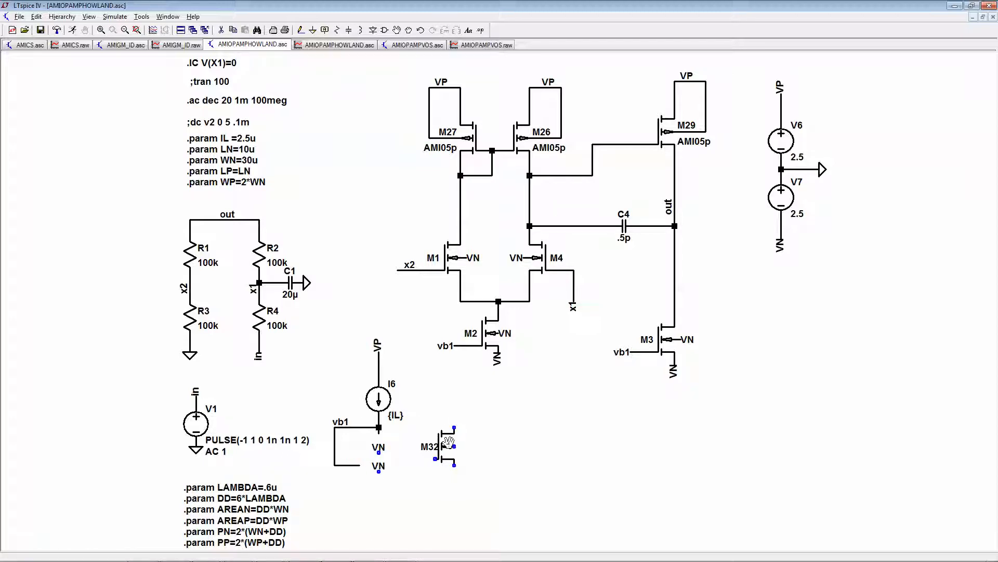
pyautogui.press('F9')
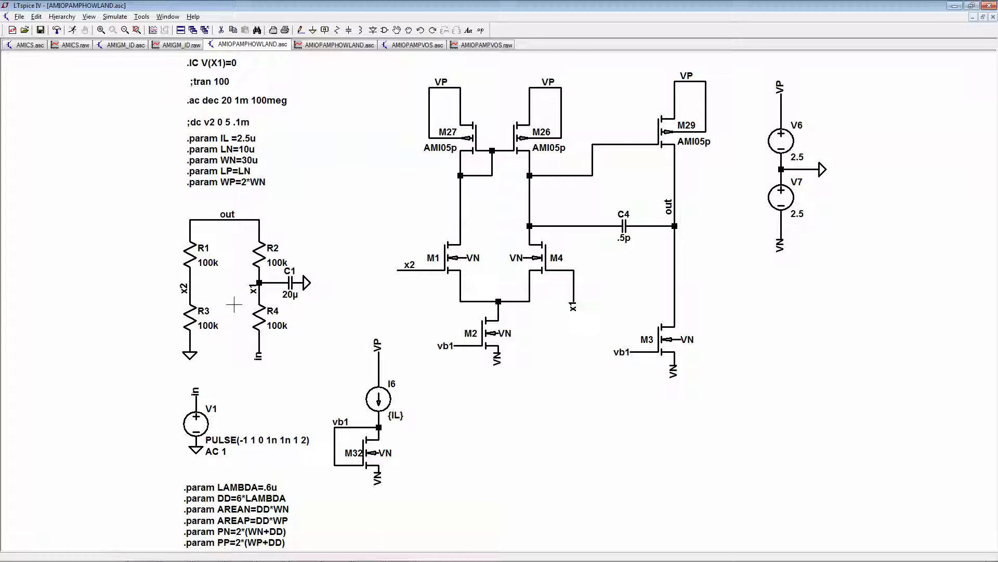
# - Switch the AMIOPAMPHOWLAND simulation command from AC analysis to the transient analysis .tran 100 and run it
pyautogui.click(115, 17)
pyautogui.click(333, 131)
pyautogui.click(115, 17)
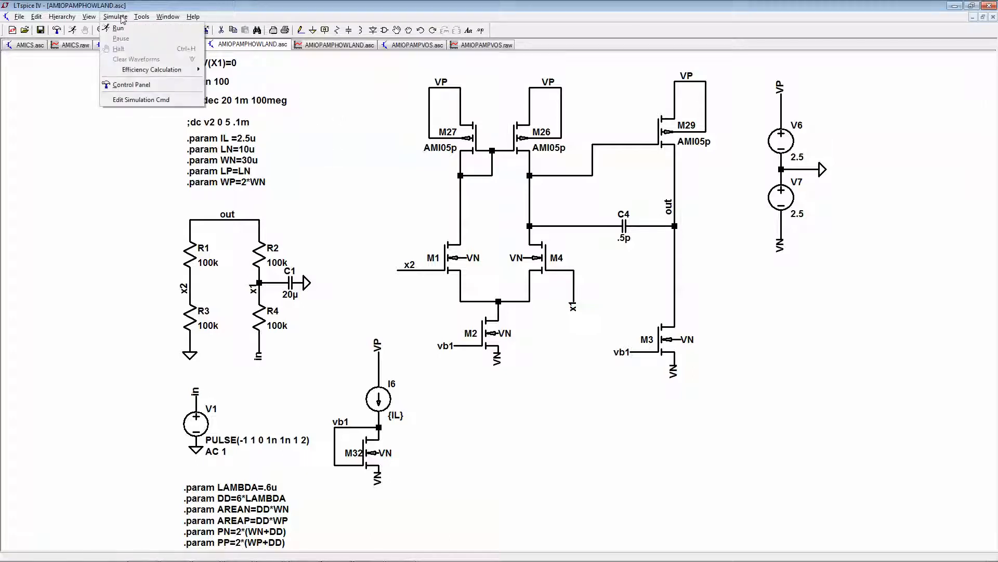
pyautogui.click(152, 100)
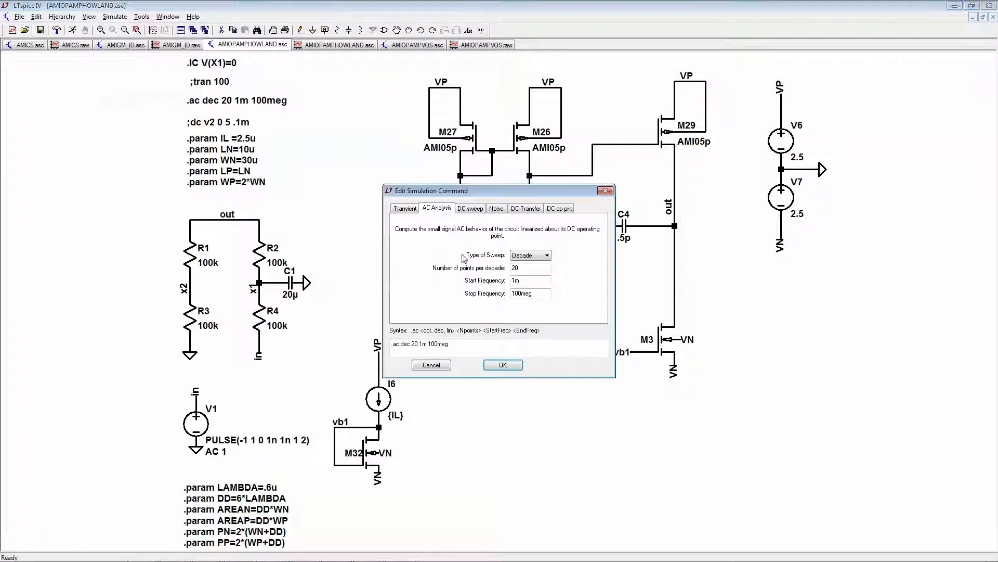
pyautogui.click(400, 209)
pyautogui.click(505, 365)
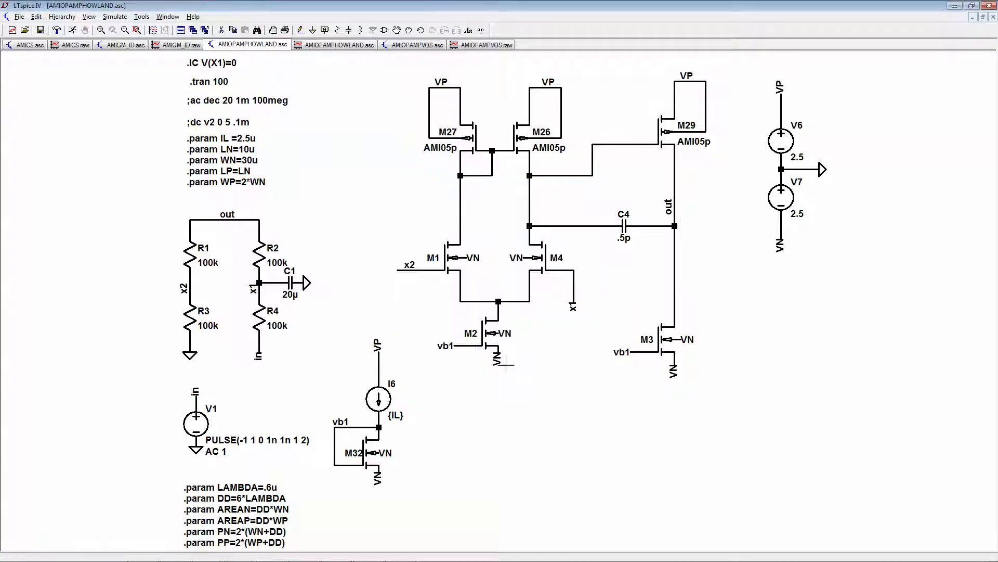
pyautogui.click(73, 30)
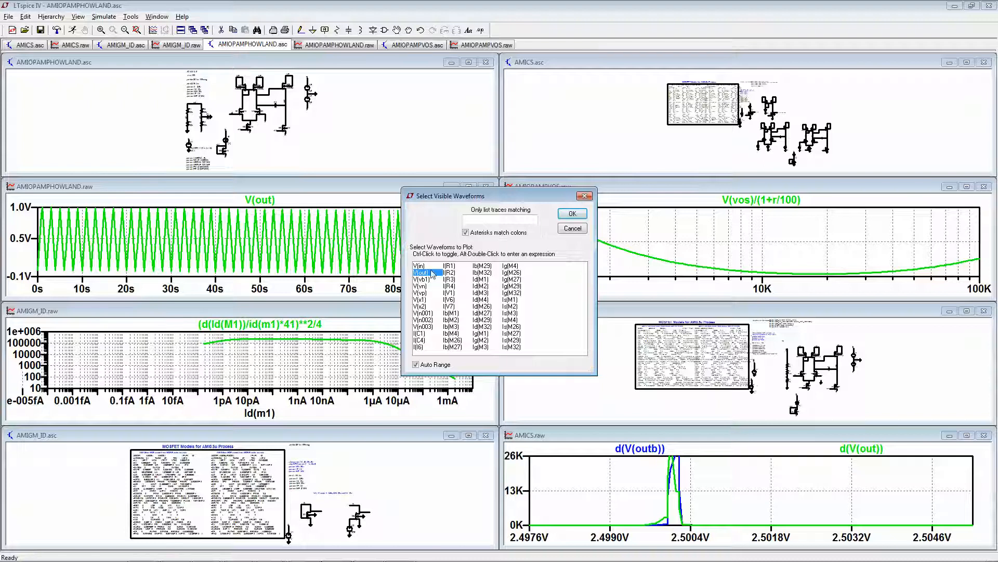
# - Add V(in) to the AMIOPAMPHOWLAND transient plot, maximize it and magnify the waveforms between about 29.6 s and 34.4 s
pyautogui.keyDown('ctrl'); pyautogui.click(419, 266); pyautogui.keyUp('ctrl')
pyautogui.click(573, 213)
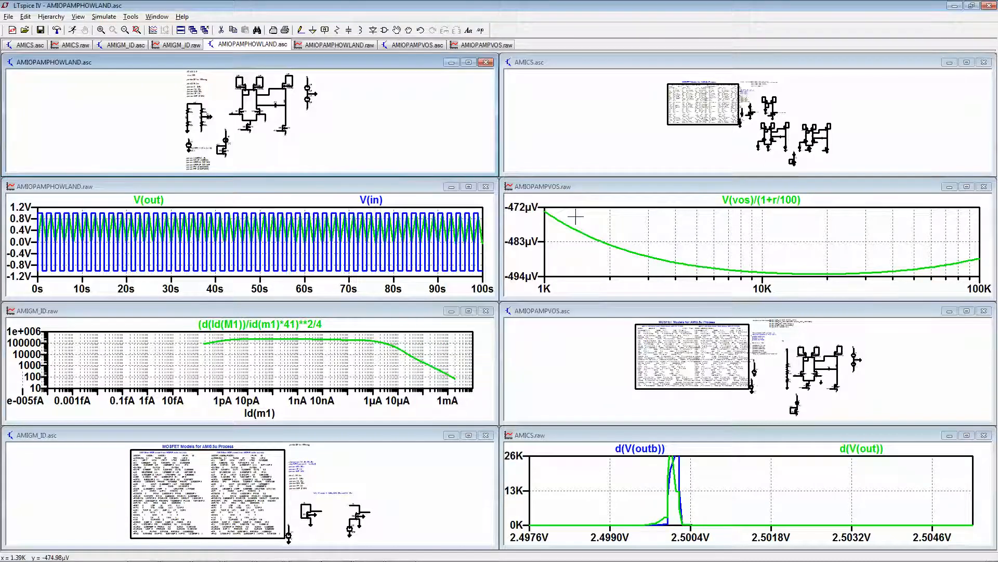
pyautogui.click(469, 186)
pyautogui.moveTo(263, 100); pyautogui.dragTo(462, 478)
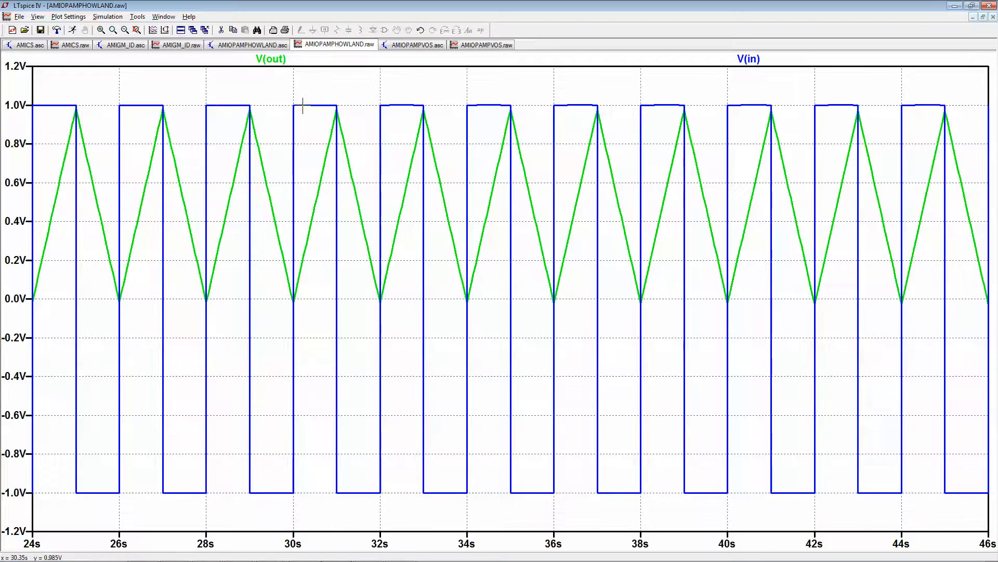
pyautogui.moveTo(287, 95); pyautogui.dragTo(468, 510)
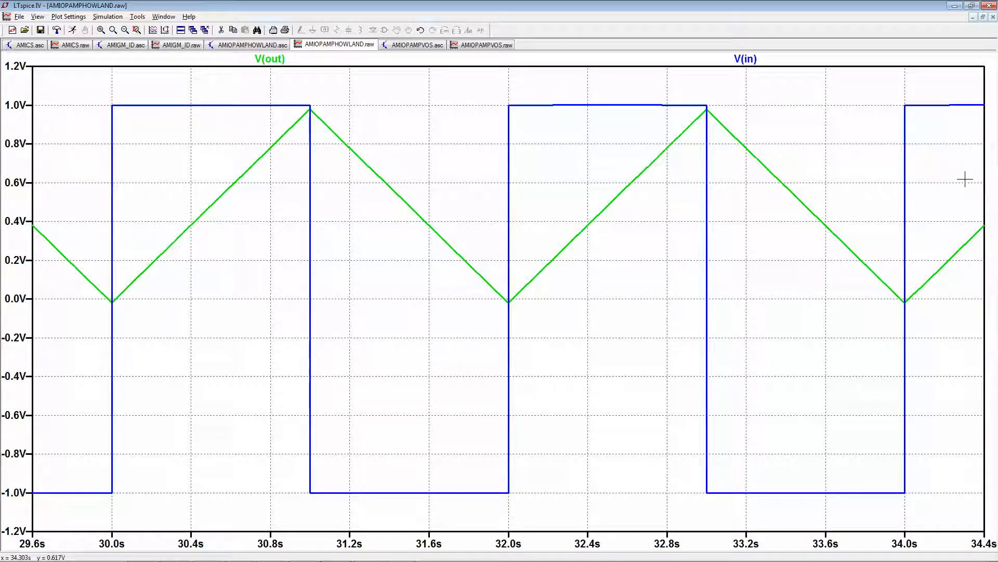
# - Set transistor M4's number of parallel devices to 1.05 and rerun the transient simulation with the waveform plot maximized
pyautogui.click(238, 45)
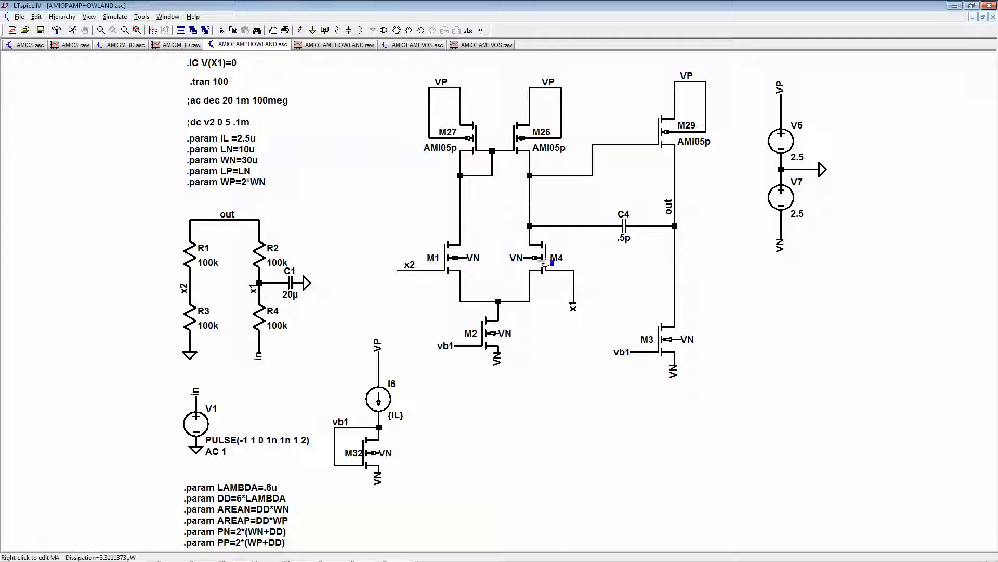
pyautogui.rightClick(543, 263)
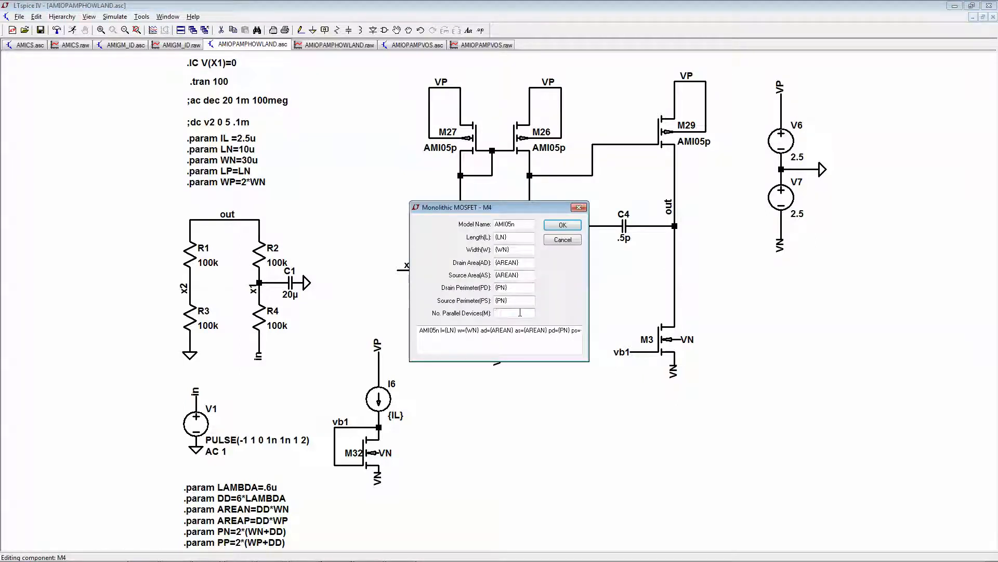
pyautogui.write('1.05')
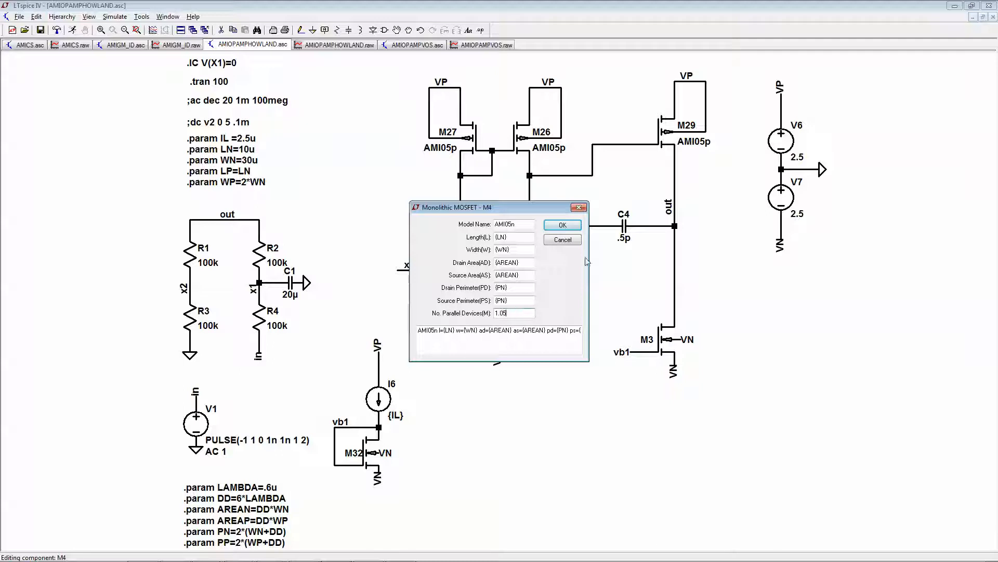
pyautogui.click(563, 226)
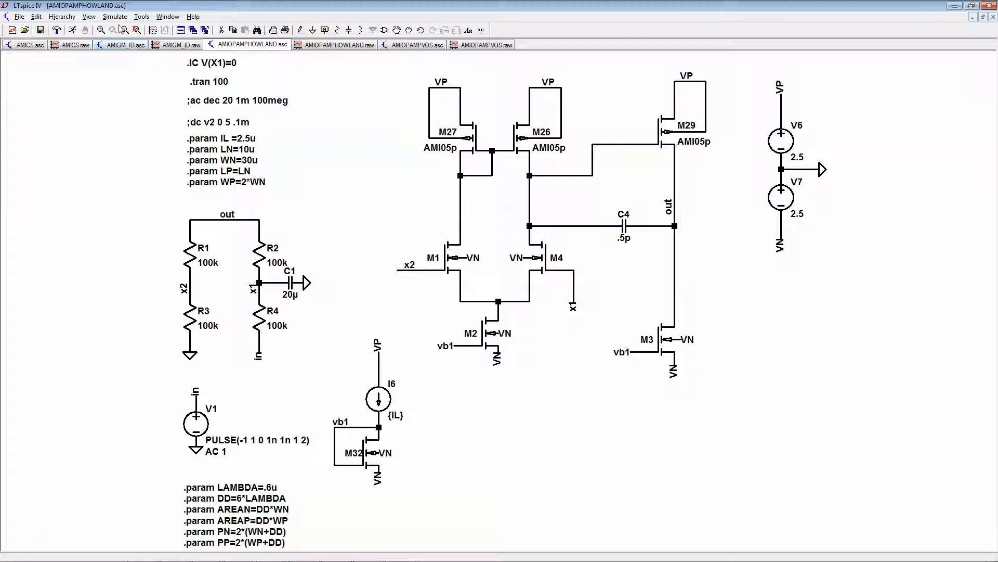
pyautogui.click(76, 31)
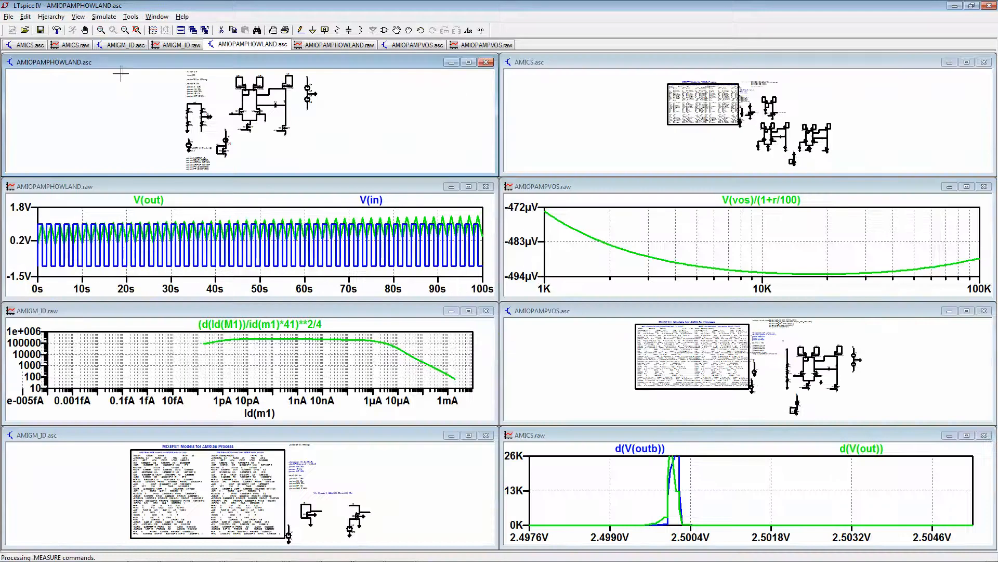
pyautogui.click(468, 187)
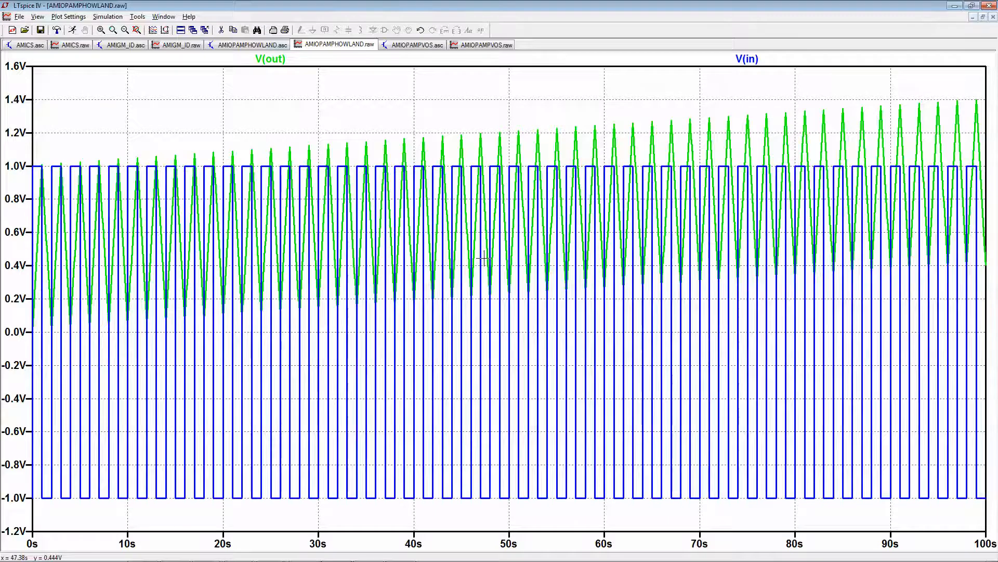
# - Set transistor M4's number of parallel devices to 2 and rerun the transient simulation with the waveform plot maximized
pyautogui.click(251, 45)
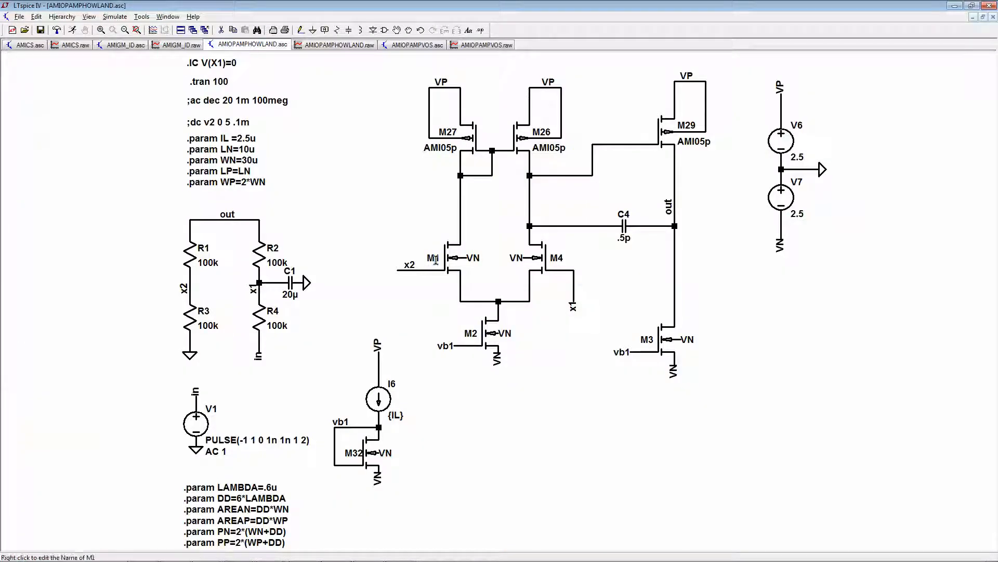
pyautogui.rightClick(528, 272)
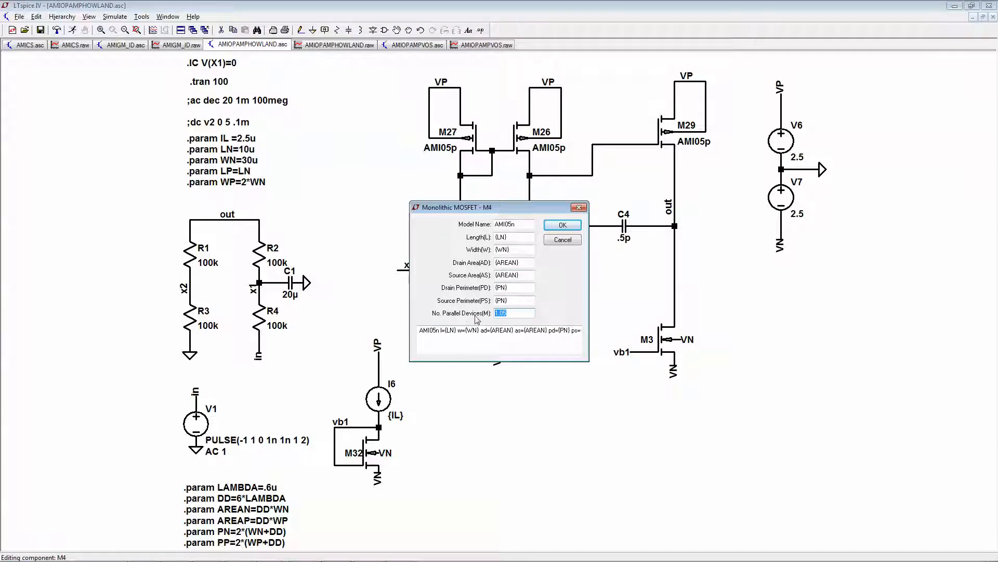
pyautogui.click(563, 225)
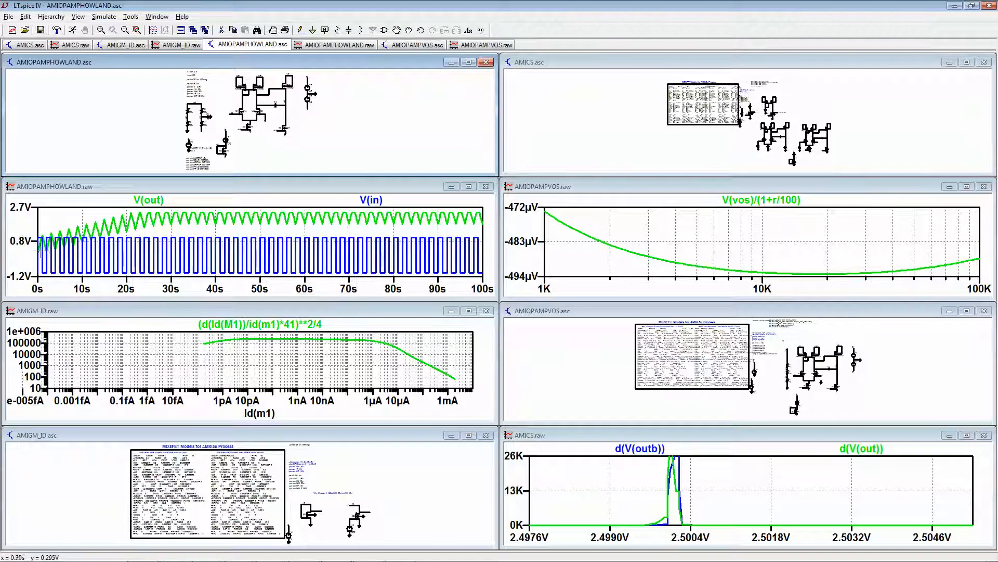
pyautogui.click(468, 186)
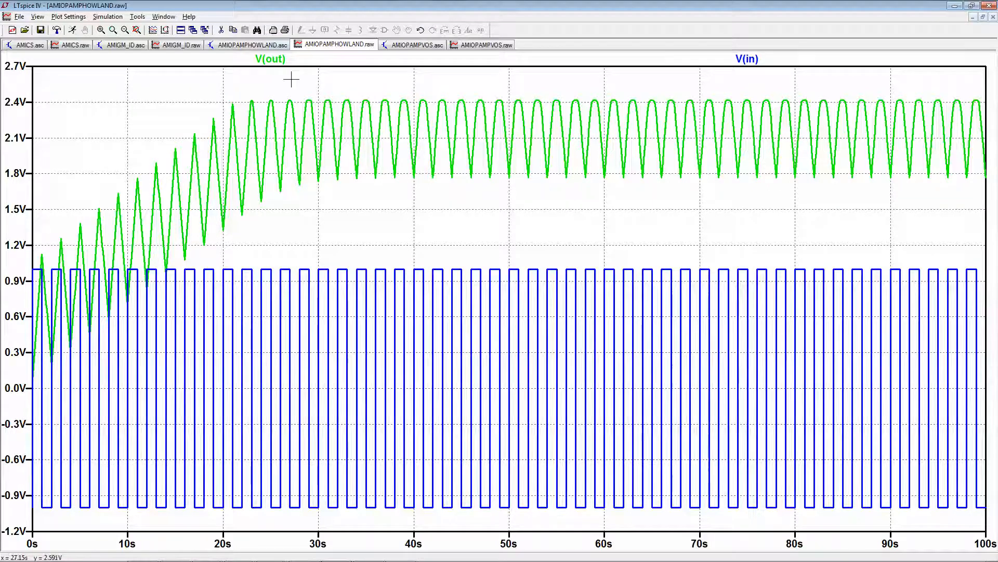
# - Clear transistor M4's number of parallel devices, rerun the transient simulation and maximize the AMIOPAMPHOWLAND schematic
pyautogui.click(256, 45)
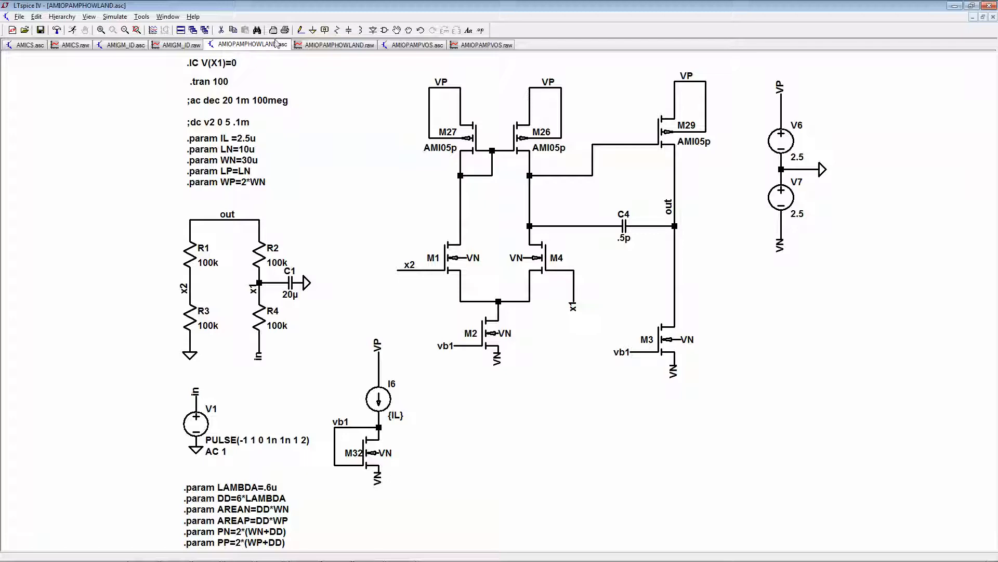
pyautogui.rightClick(543, 258)
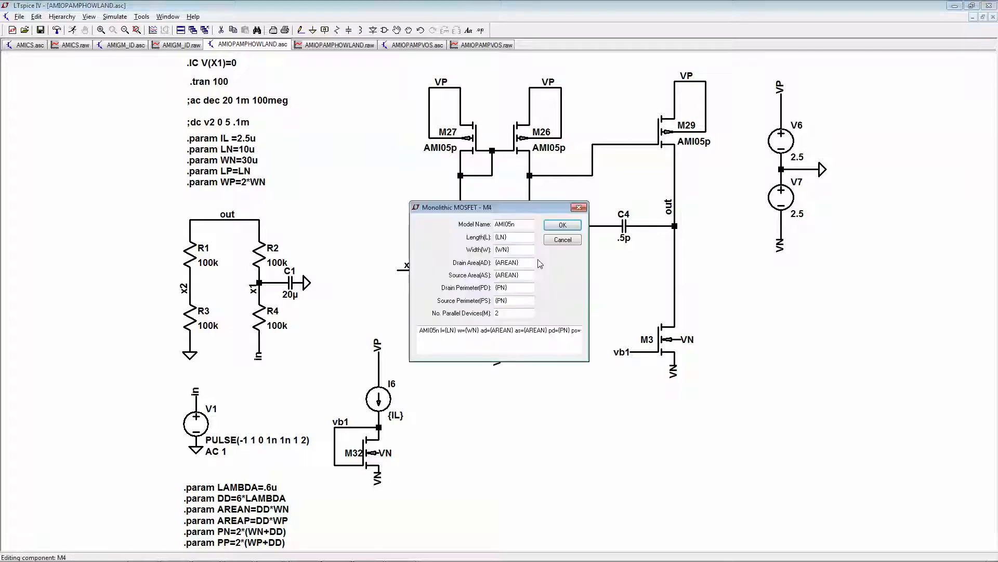
pyautogui.doubleClick(517, 312)
pyautogui.press('BackSpace')
pyautogui.click(563, 225)
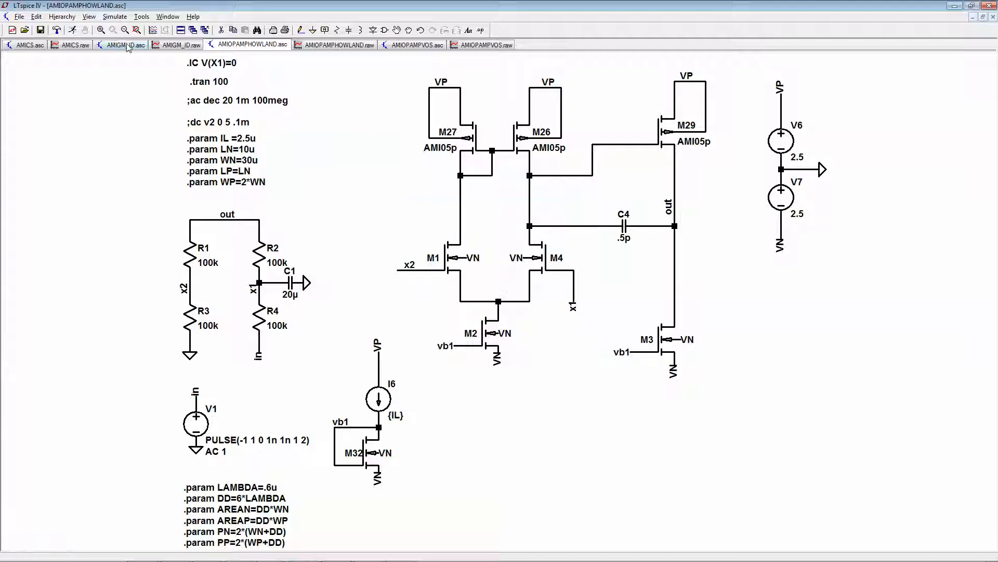
pyautogui.click(73, 31)
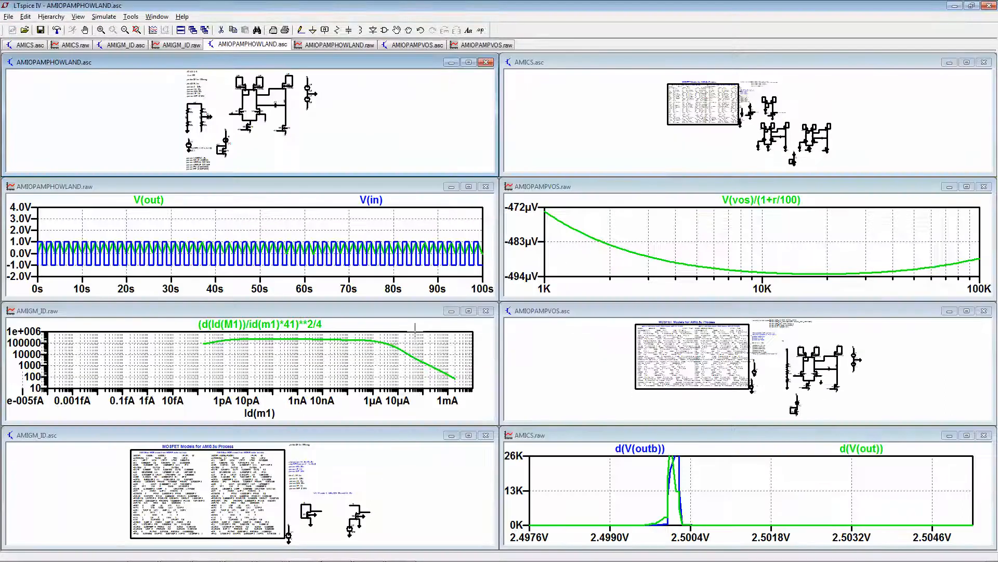
pyautogui.click(469, 62)
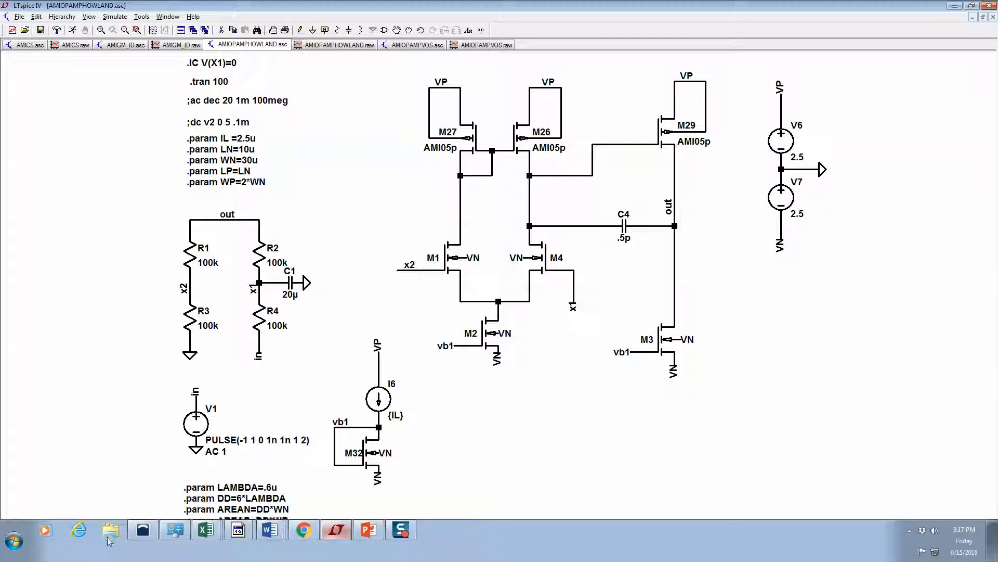
# - Open the opamp_90dB_8MHz.asc schematic from the recently used QIF research folder in the file explorer
pyautogui.click(111, 530)
pyautogui.click(43, 91)
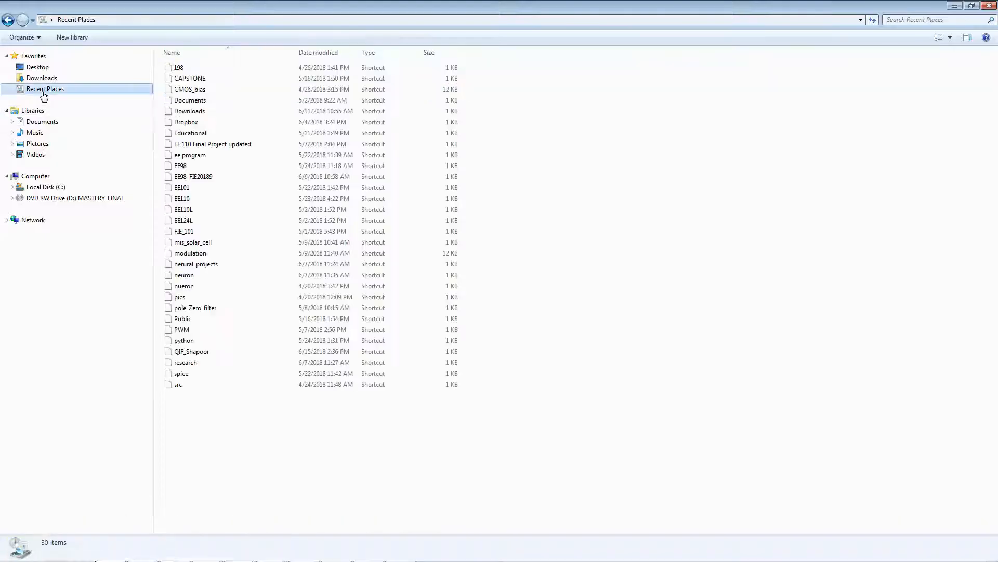
pyautogui.doubleClick(192, 354)
pyautogui.scroll(-20, 606, 275)
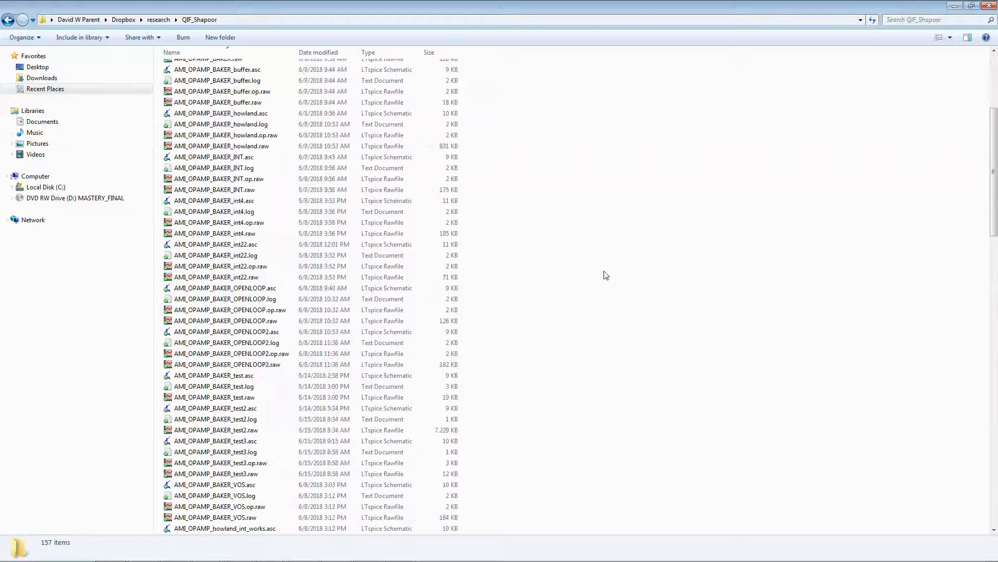
pyautogui.scroll(-6, 633, 390)
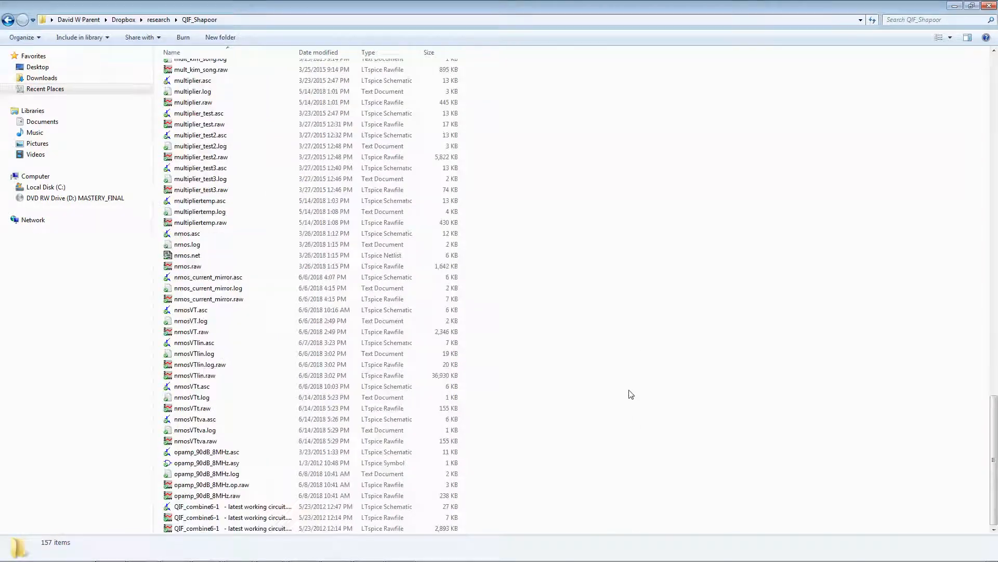
pyautogui.doubleClick(206, 451)
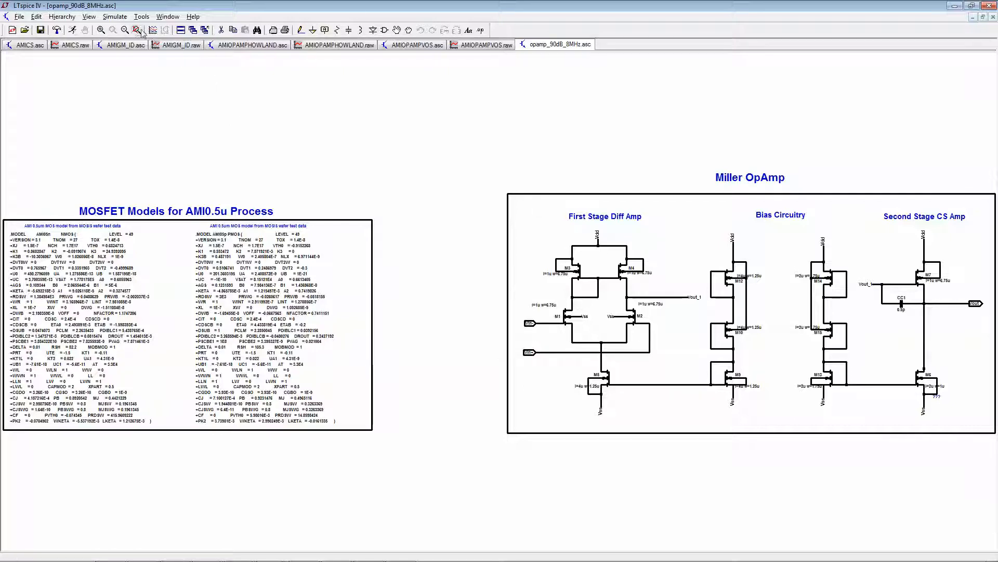
# - Examine the Miller OpAmp's first-stage diff amp, bias circuitry and second-stage CS amp, including transistor sizes and the compensation capacitor
pyautogui.click(101, 30)
pyautogui.moveTo(507, 219); pyautogui.dragTo(678, 442)
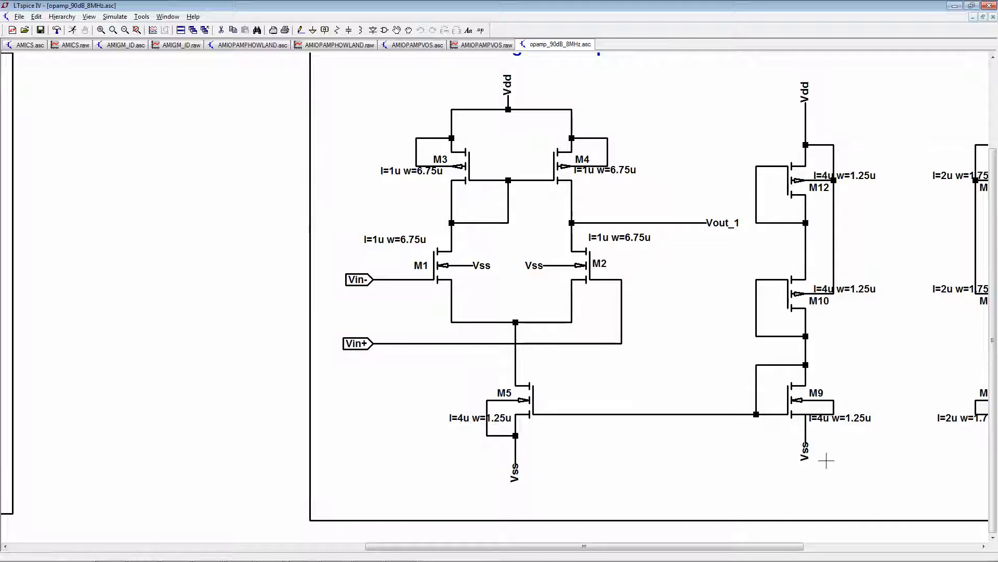
pyautogui.moveTo(807, 551); pyautogui.dragTo(983, 551)
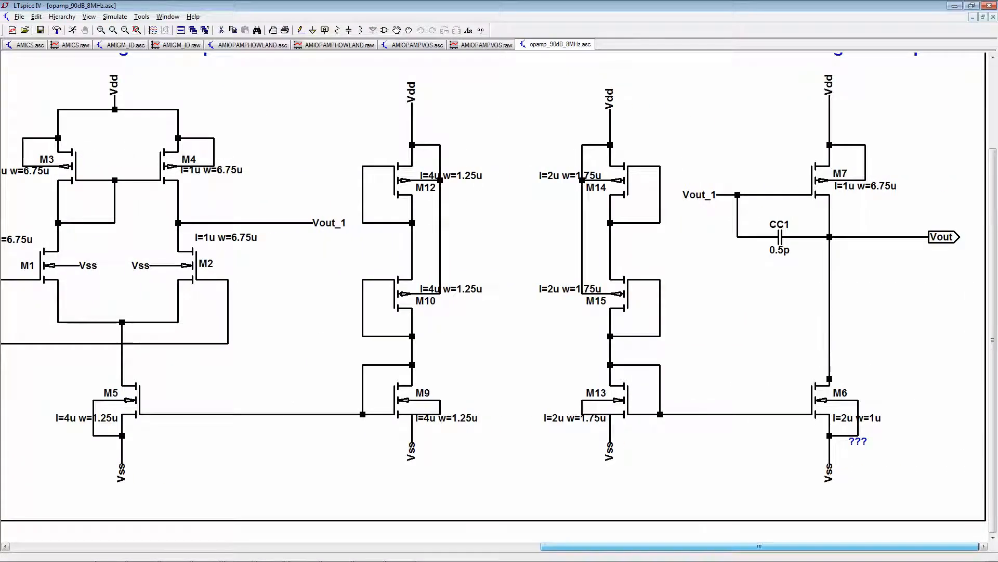
pyautogui.moveTo(970, 547); pyautogui.dragTo(809, 548)
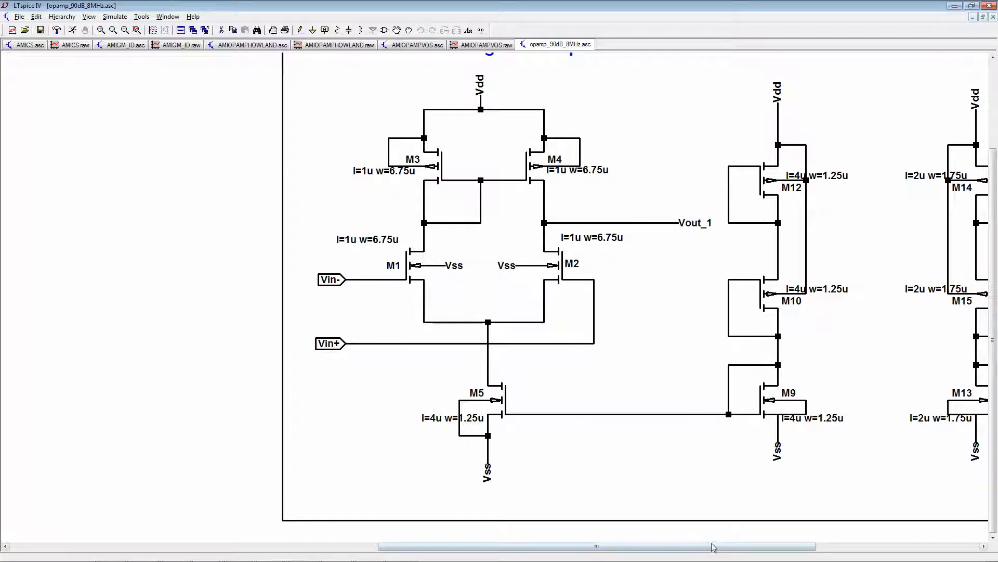
pyautogui.moveTo(721, 548); pyautogui.dragTo(884, 549)
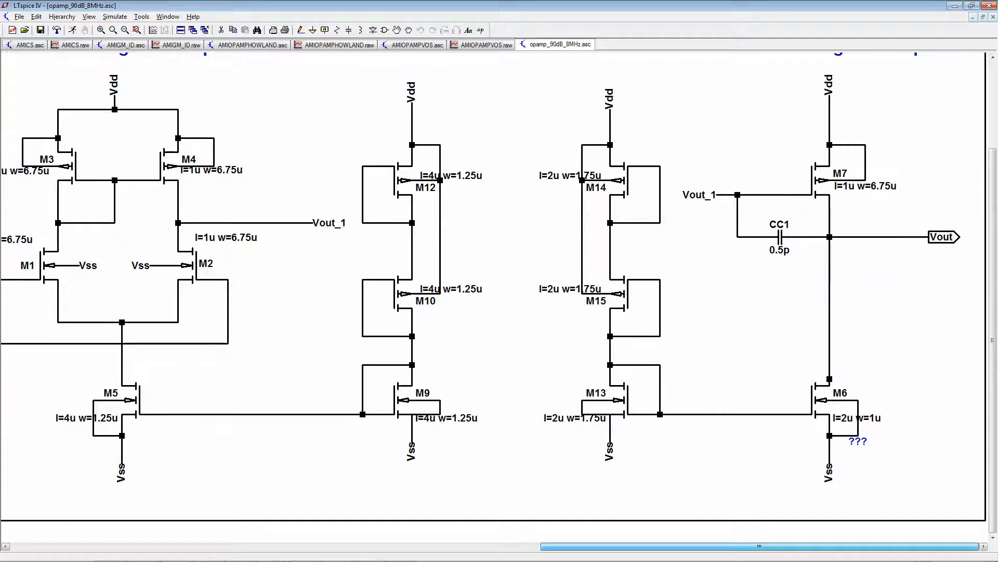
pyautogui.scroll(-1, 650, 342)
pyautogui.scroll(-1, 650, 342)
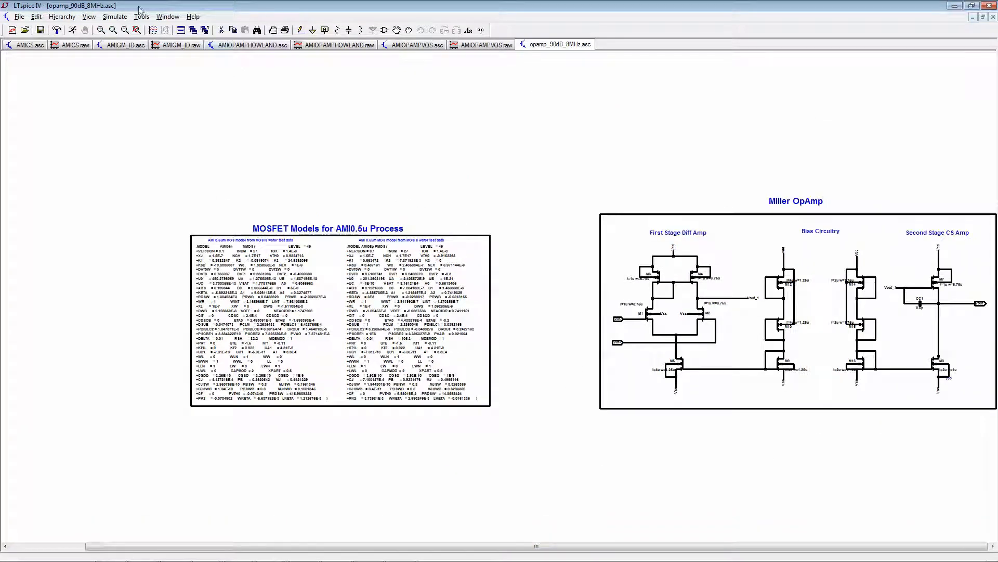
# - Return to the AMIOPAMPHOWLAND schematic and switch to Chrome to view the course modules with the OPAMP "Design" files
pyautogui.click(252, 46)
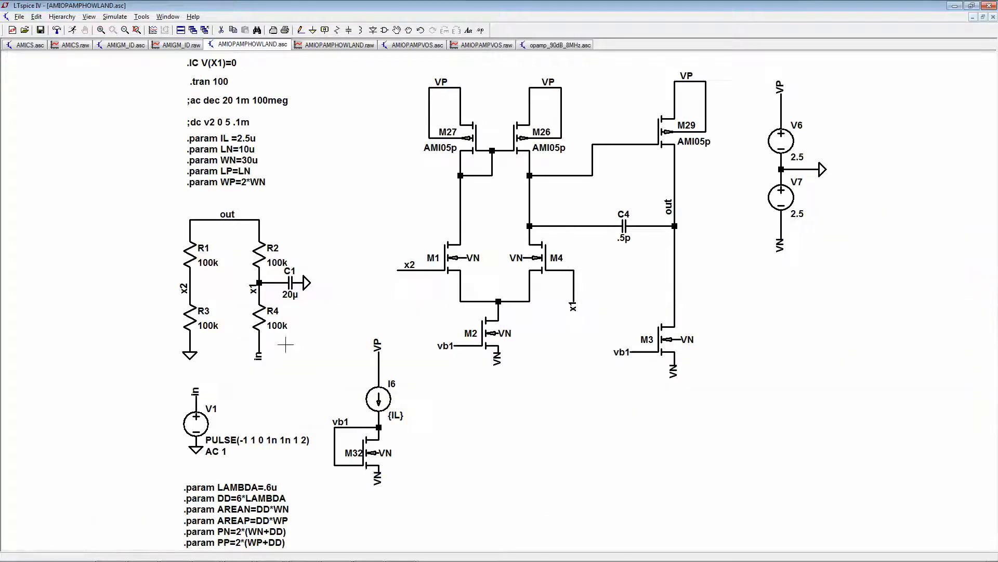
pyautogui.click(304, 530)
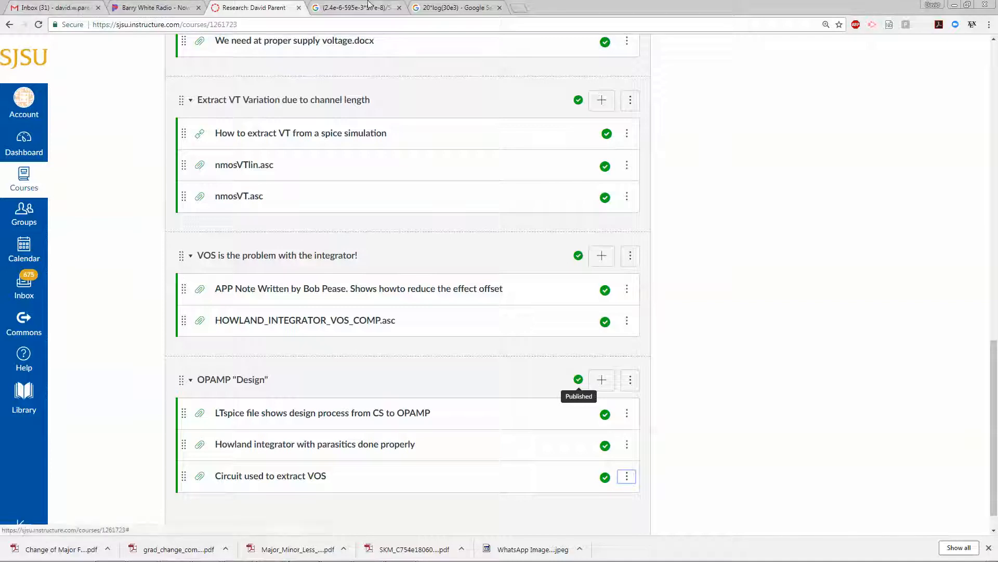
pyautogui.moveTo(579, 544)
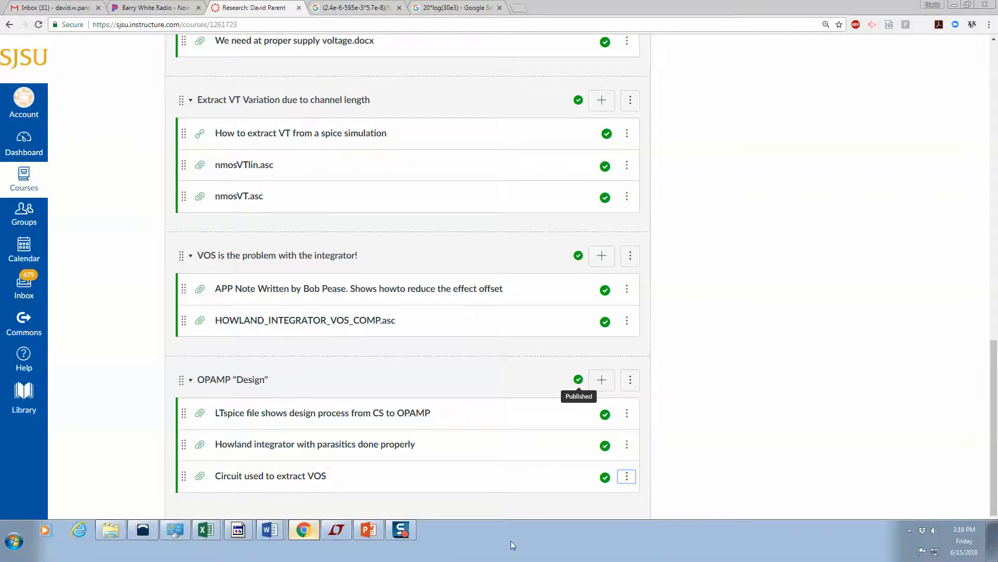